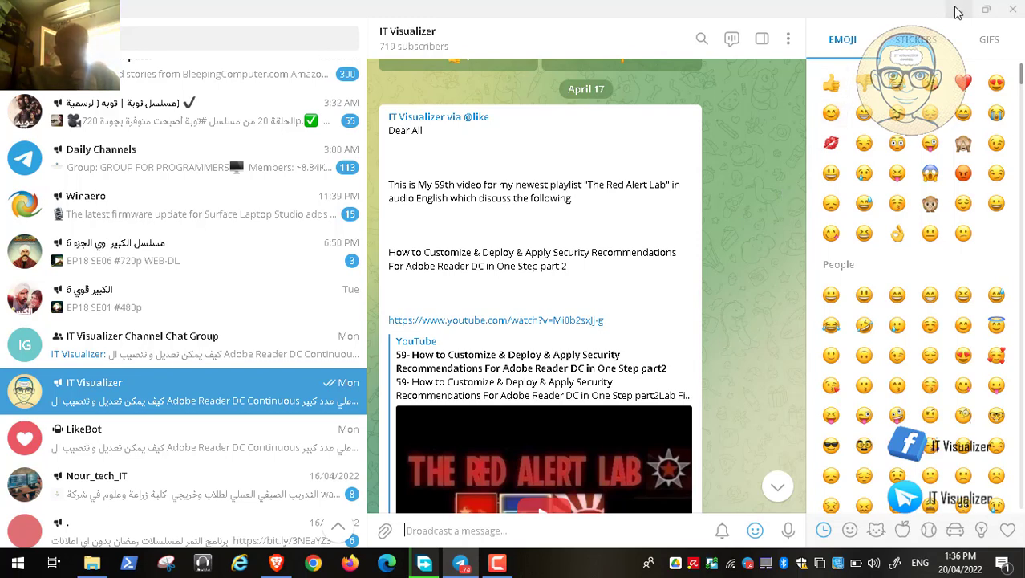
# Step: Minimize Telegram and run winver to check the installed Windows version and build
pyautogui.click(959, 9)
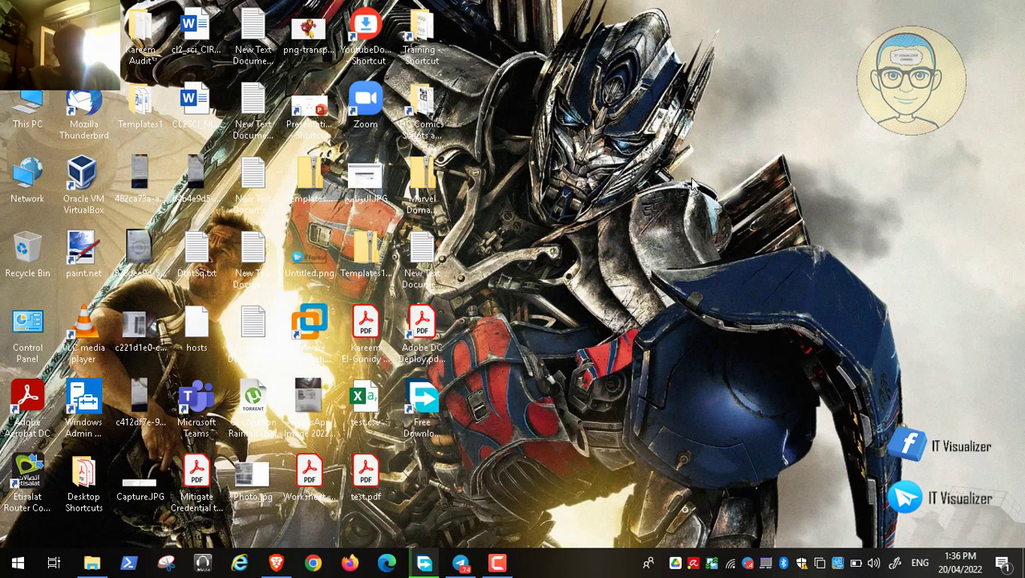
pyautogui.click(18, 566)
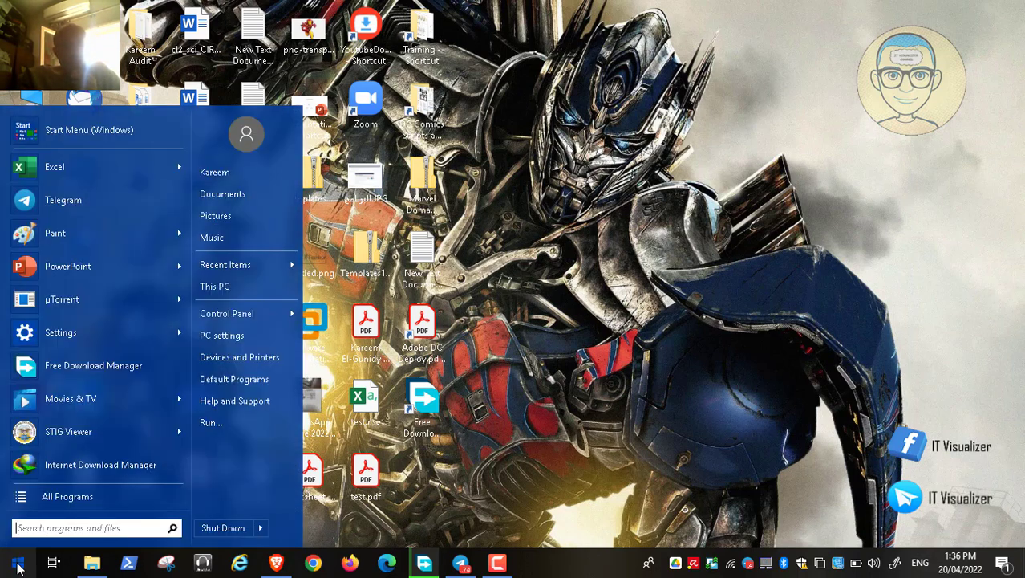
pyautogui.click(235, 427)
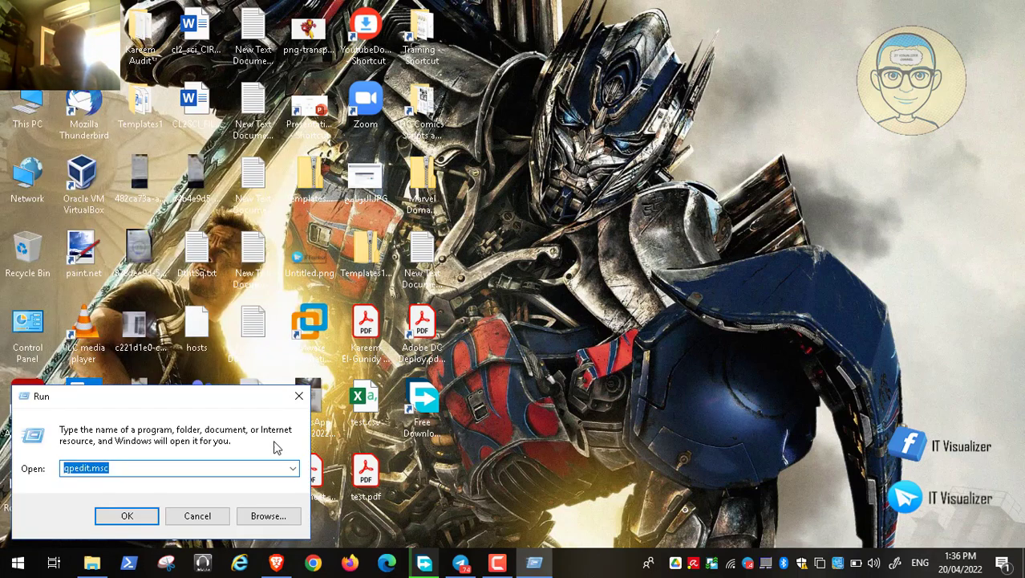
pyautogui.press('BackSpace')
pyautogui.write('winver')
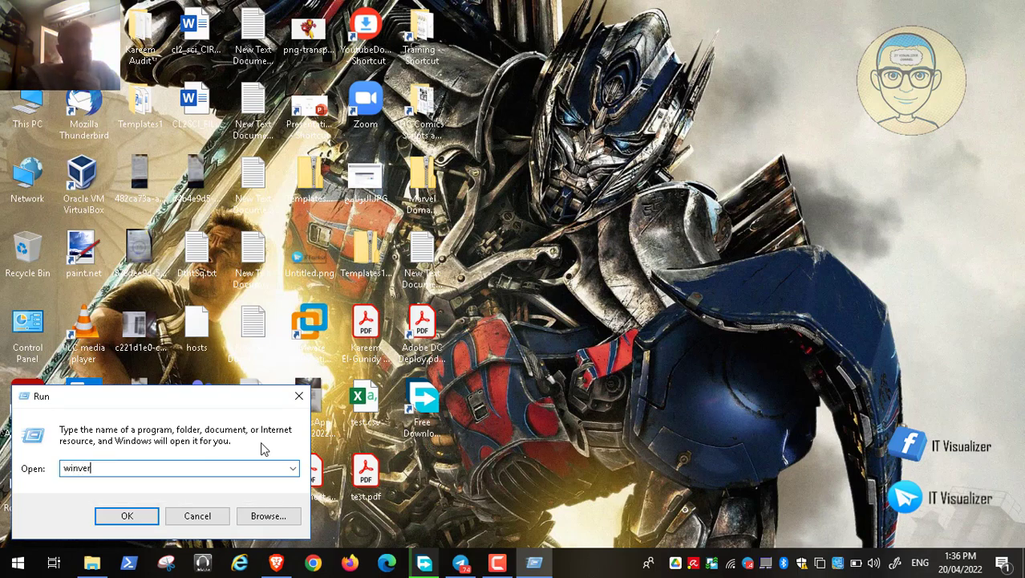
pyautogui.press('Return')
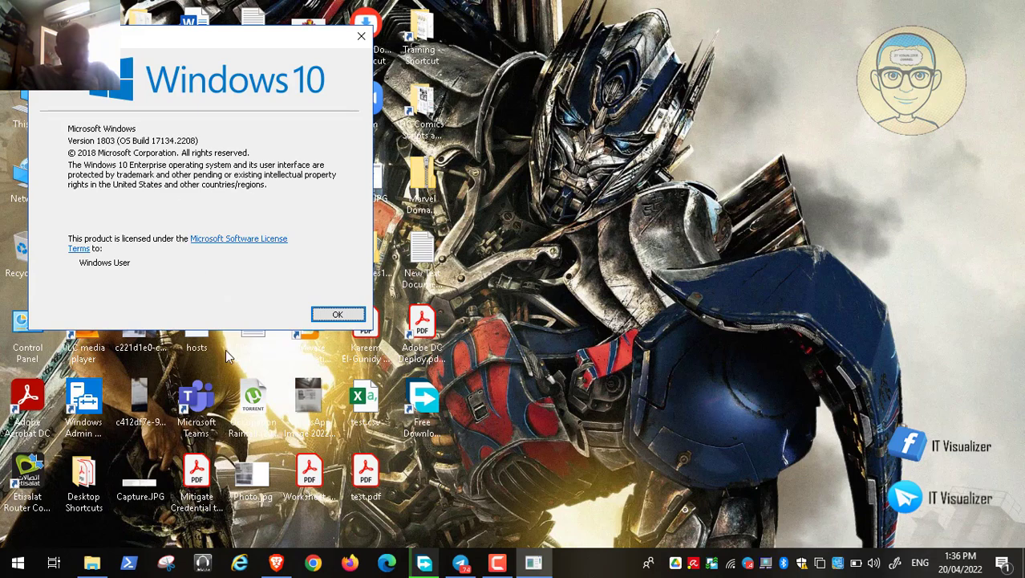
# Step: Switch to the Brave browser and review the SRG/STIG Library Compilations page down to its downloads table
pyautogui.click(276, 562)
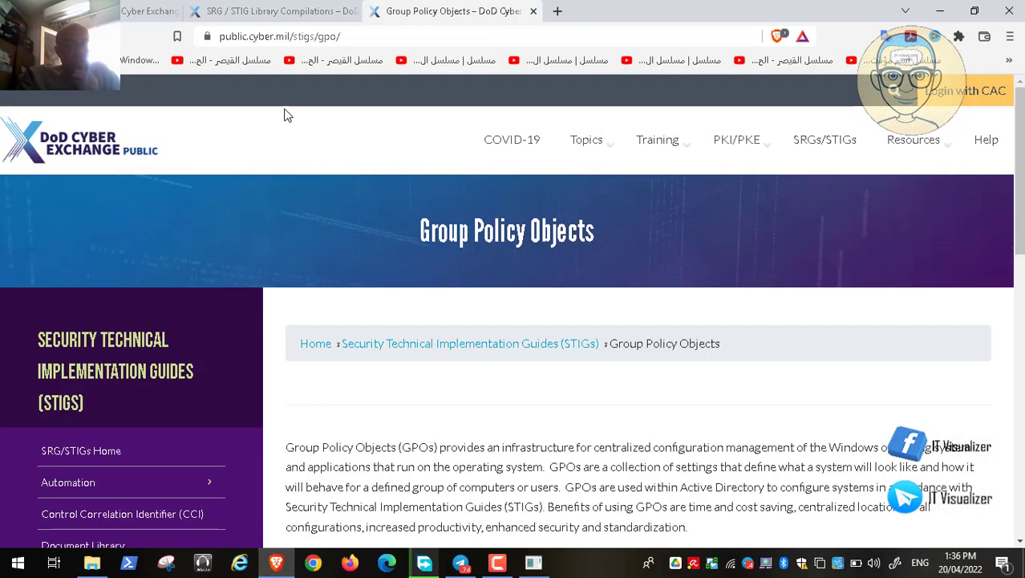
pyautogui.click(242, 14)
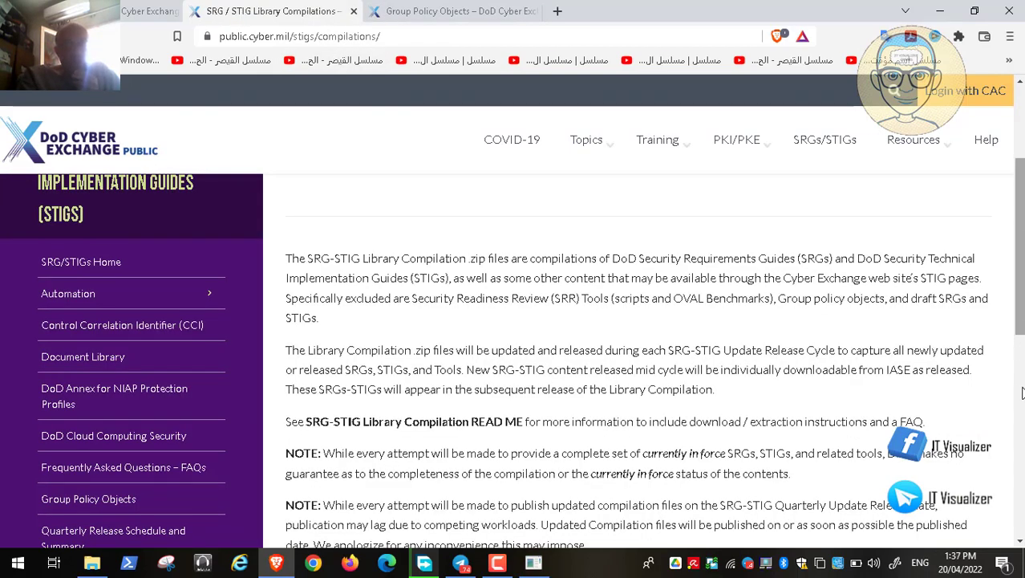
pyautogui.click(1019, 434)
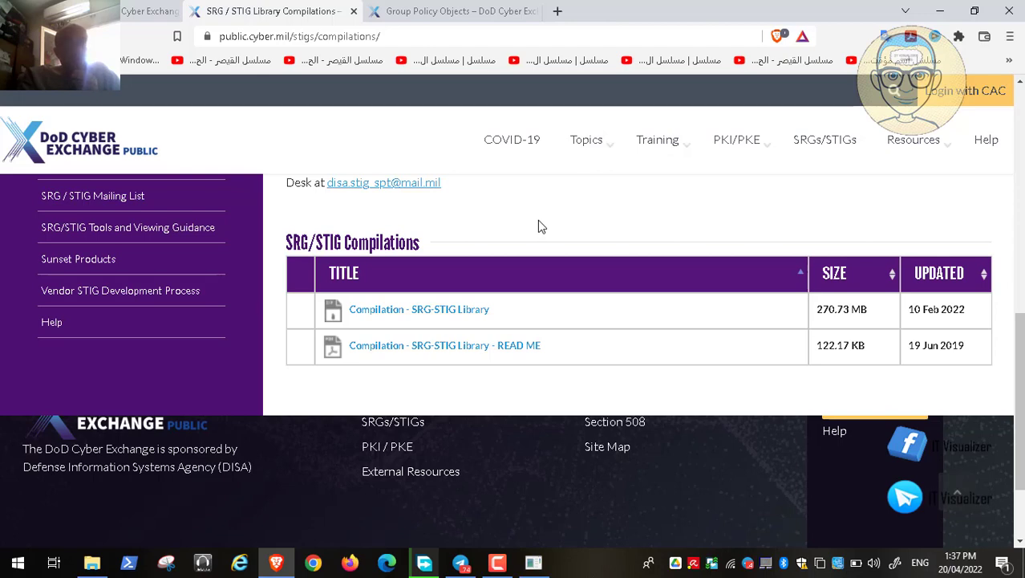
# Step: Review the Group Policy Objects page on DoD Cyber Exchange down to its GPO downloads table
pyautogui.click(441, 11)
pyautogui.scroll(-5, 1022, 528)
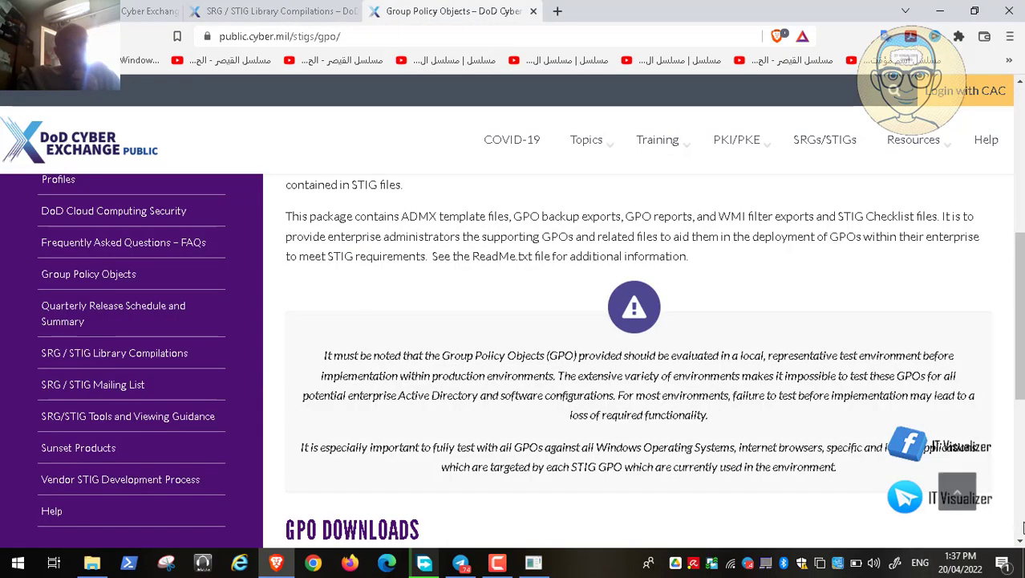
pyautogui.scroll(-5, 1022, 528)
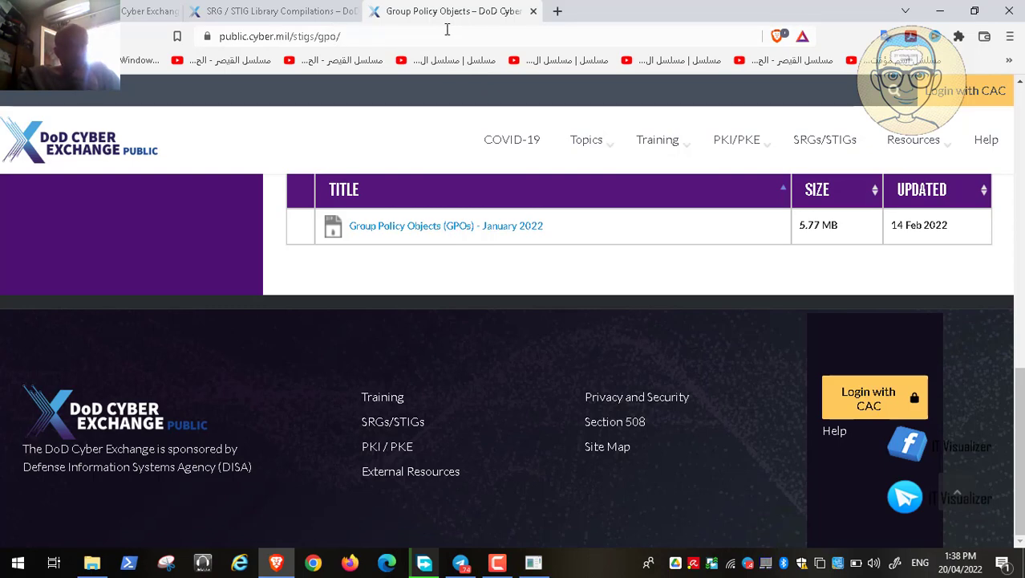
# Step: Revisit the STIG Viewer tools, SRG/STIG library compilation and GPO download pages, ending on the STIG Viewer 2.16 listing
pyautogui.click(149, 10)
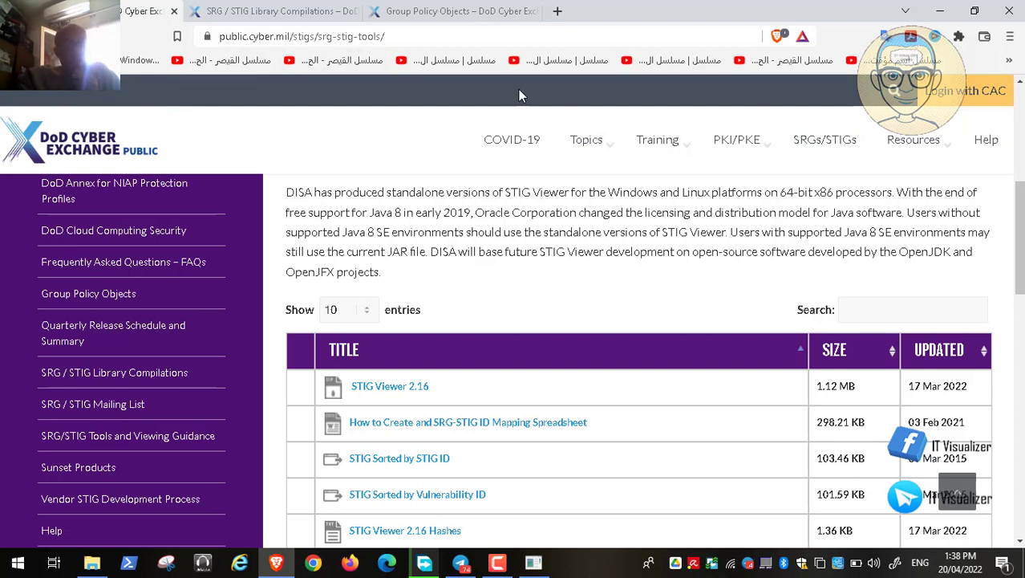
pyautogui.click(252, 12)
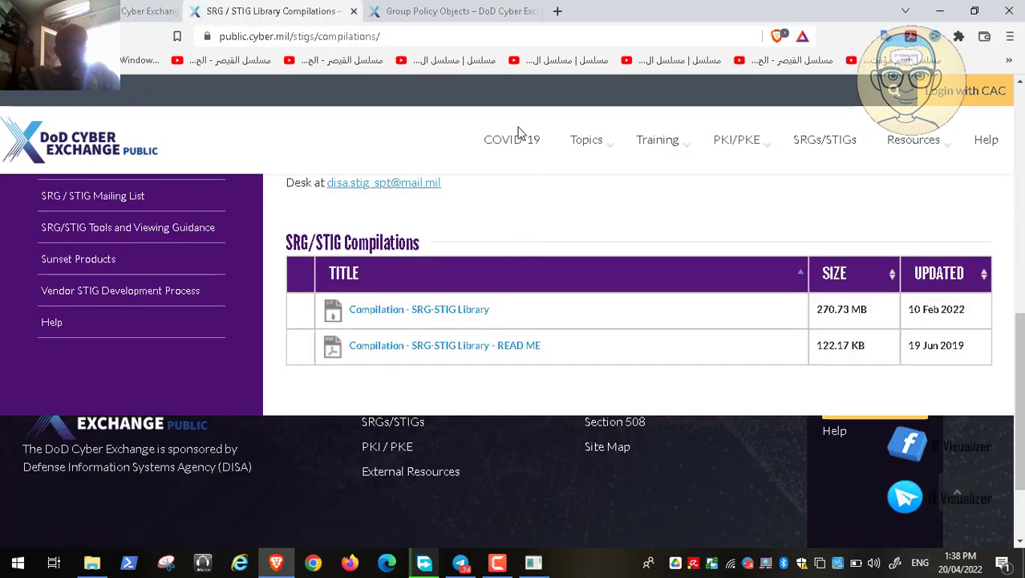
pyautogui.click(437, 12)
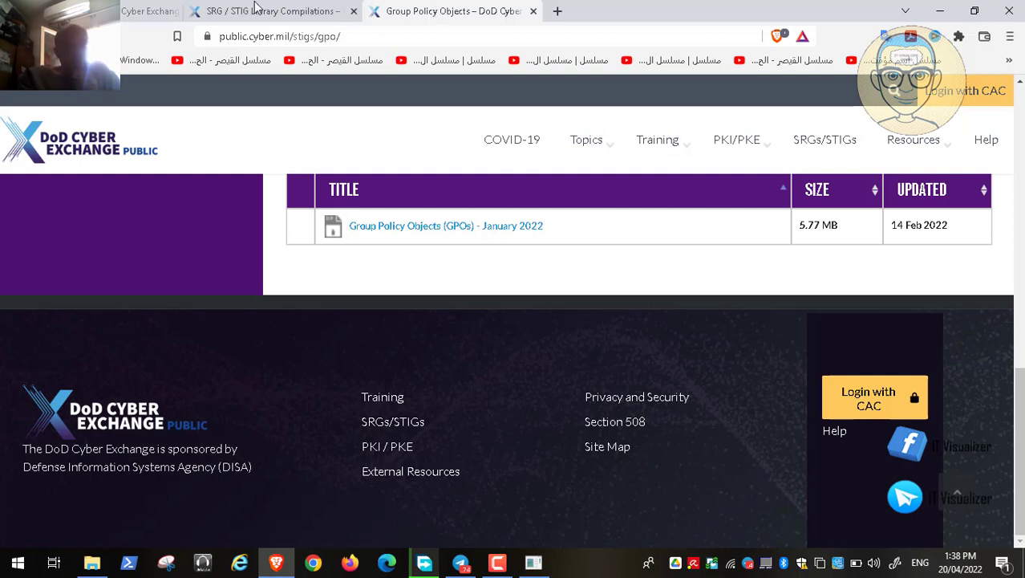
pyautogui.click(136, 11)
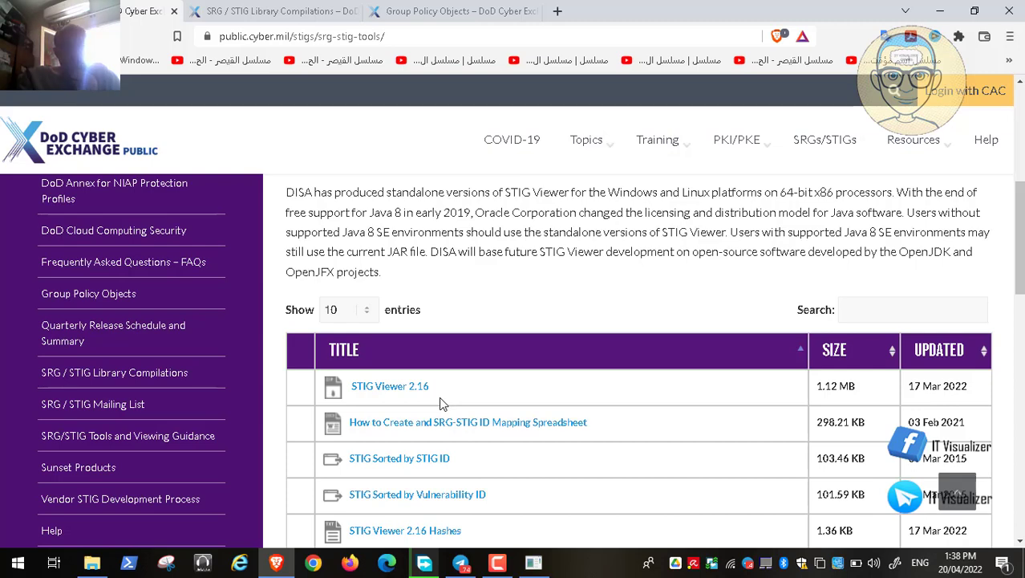
# Step: Minimize the browser, close the Windows version window, and launch STIG Viewer from the STIG Tools programs, dismissing its information message
pyautogui.click(940, 11)
pyautogui.click(341, 314)
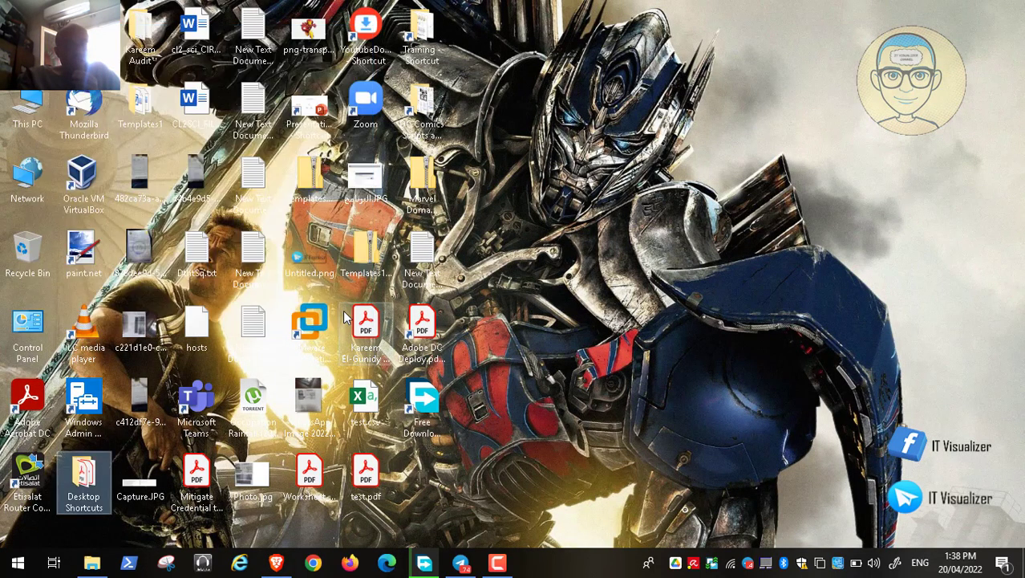
pyautogui.click(13, 564)
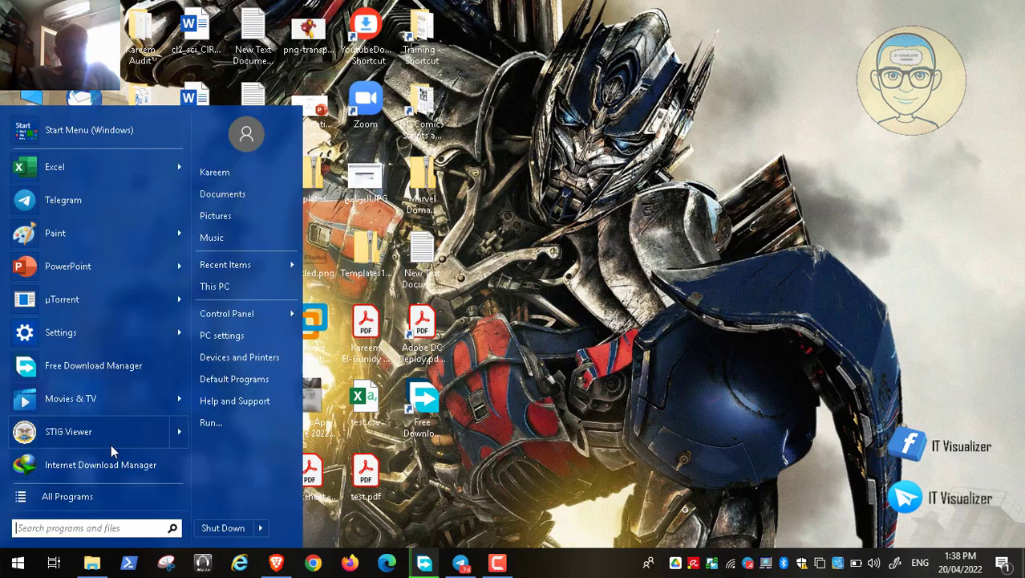
pyautogui.click(100, 495)
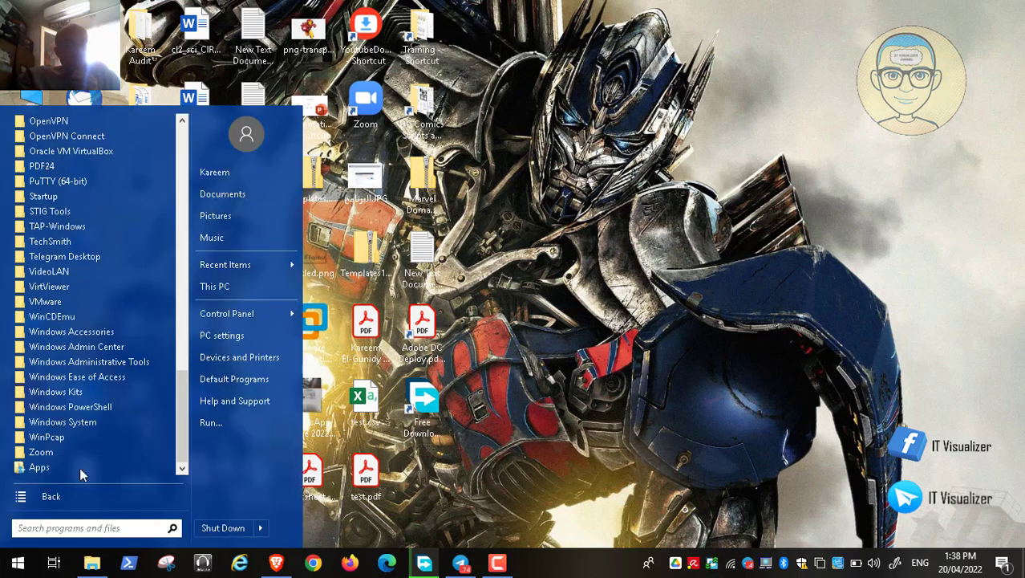
pyautogui.click(64, 211)
pyautogui.click(85, 229)
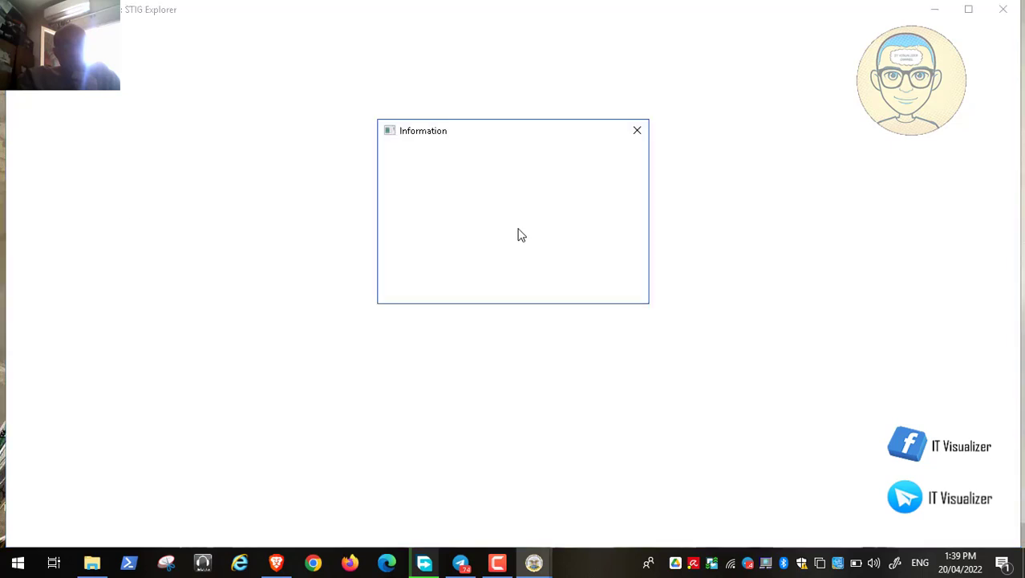
pyautogui.click(590, 283)
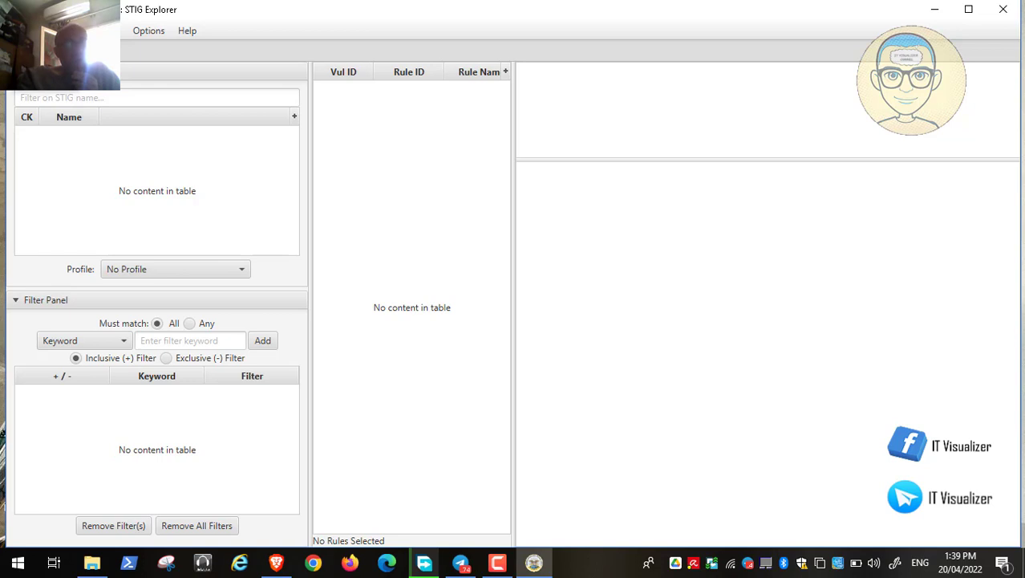
# Step: Open the STIG import file dialog and look through the SRG-STIG Library folder's zip packages to the end of the list
pyautogui.click(42, 49)
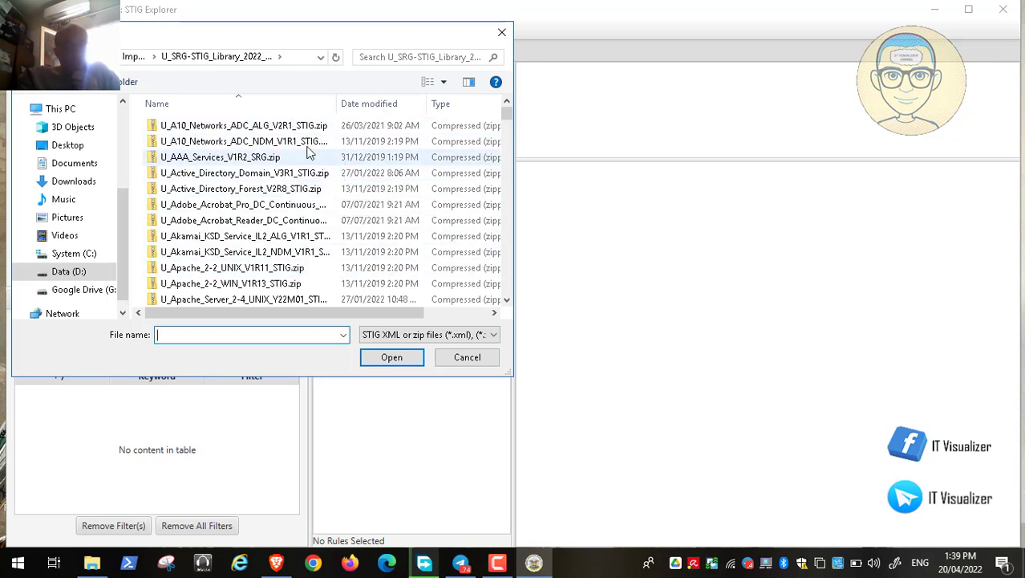
pyautogui.click(510, 273)
pyautogui.click(511, 272)
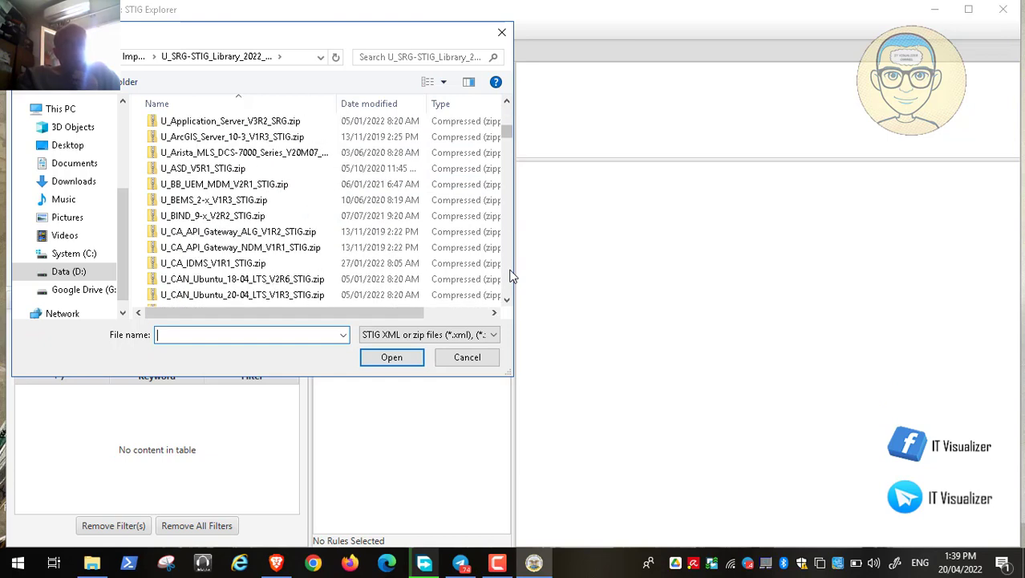
pyautogui.click(510, 273)
pyautogui.click(510, 273)
pyautogui.click(510, 273)
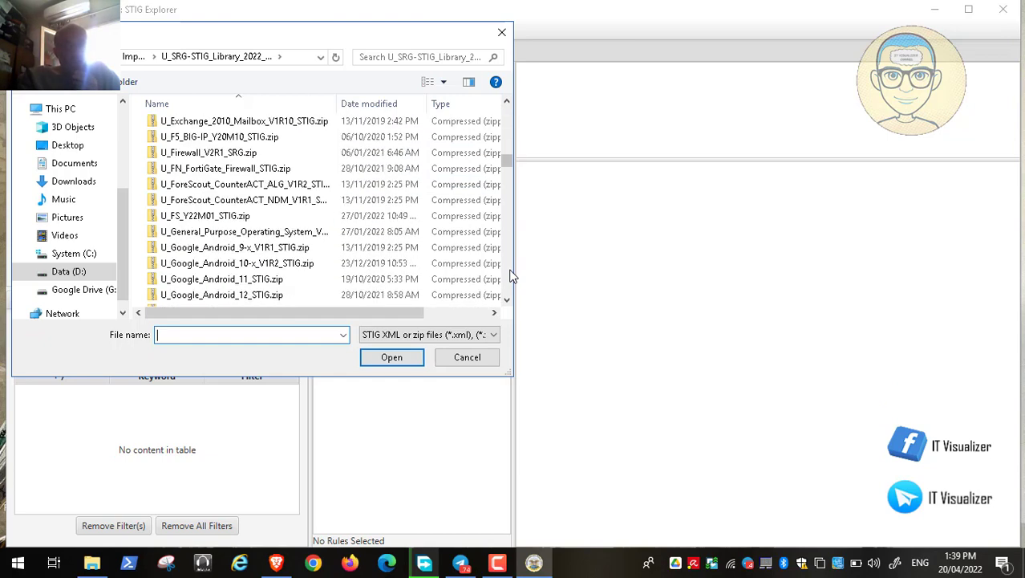
pyautogui.click(510, 273)
pyautogui.click(510, 273)
pyautogui.click(510, 274)
pyautogui.click(510, 283)
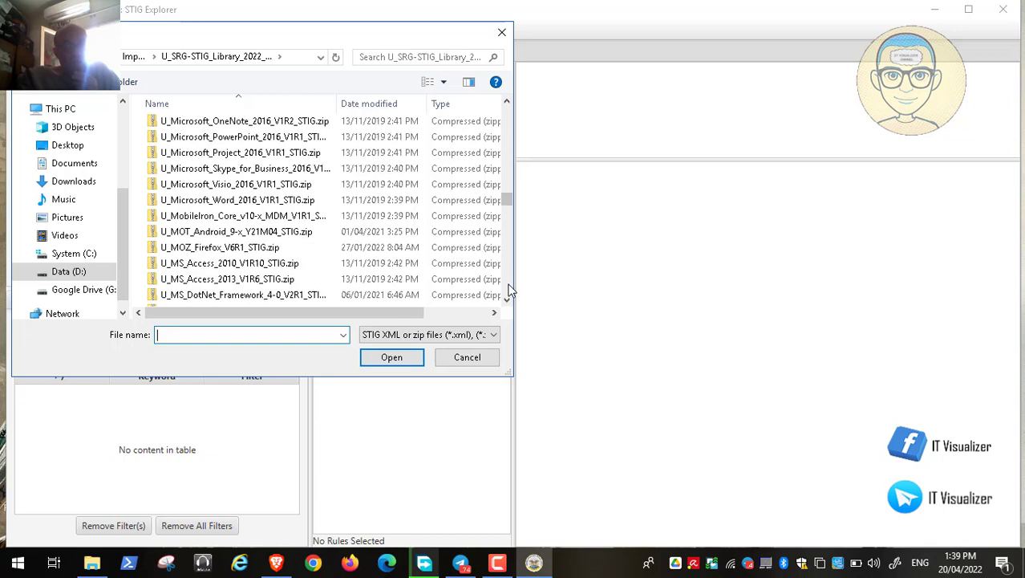
pyautogui.click(509, 284)
pyautogui.click(508, 284)
pyautogui.click(509, 284)
pyautogui.click(508, 284)
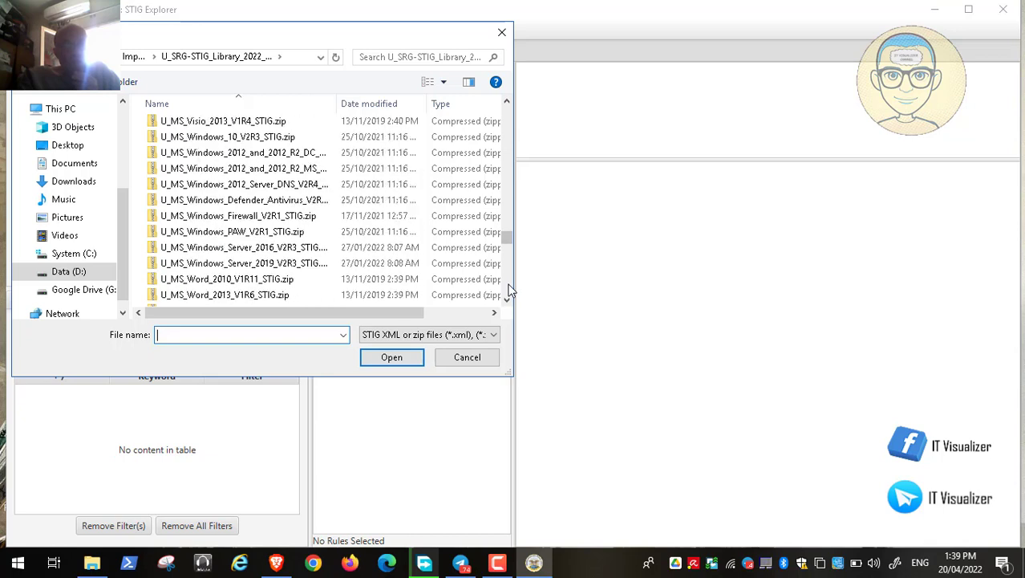
pyautogui.click(509, 284)
pyautogui.click(510, 297)
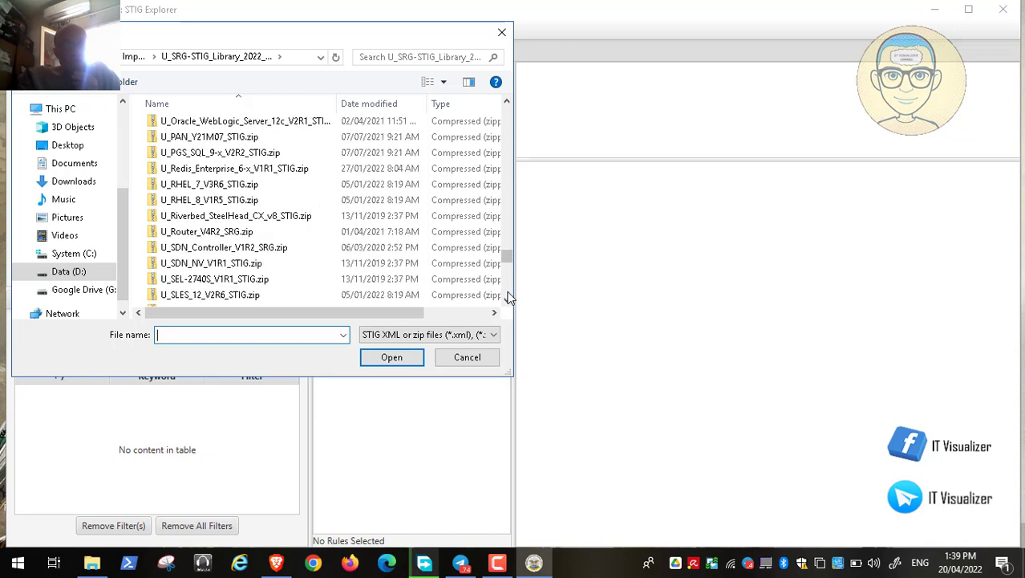
pyautogui.click(510, 297)
pyautogui.click(510, 297)
pyautogui.click(511, 297)
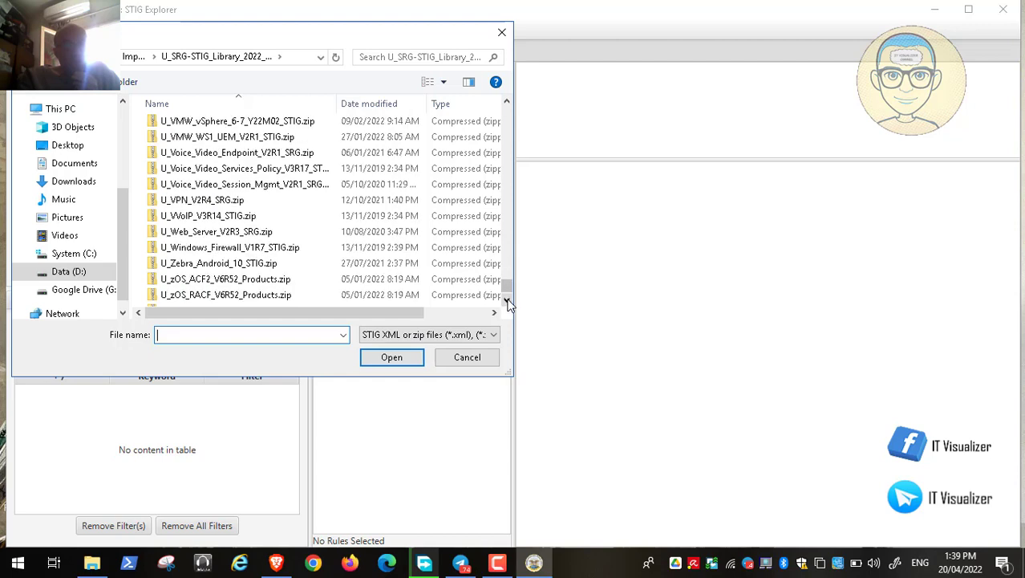
pyautogui.click(508, 294)
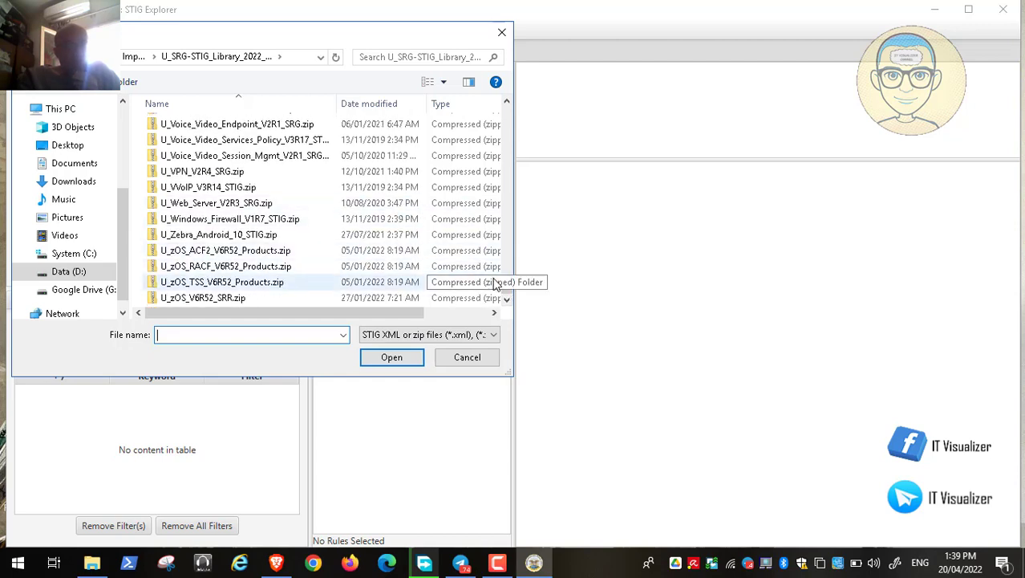
# Step: Look through the SRG-STIG Library packages from the start of the list down to the MS Excel packages
pyautogui.moveTo(508, 284); pyautogui.dragTo(507, 105)
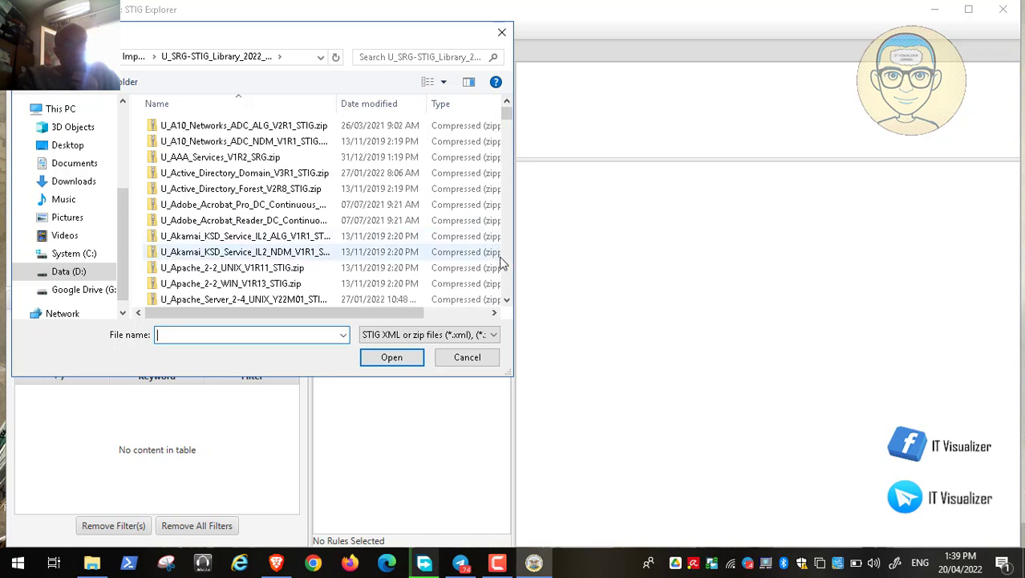
pyautogui.click(507, 300)
pyautogui.click(507, 300)
pyautogui.click(506, 300)
pyautogui.click(506, 300)
pyautogui.click(506, 300)
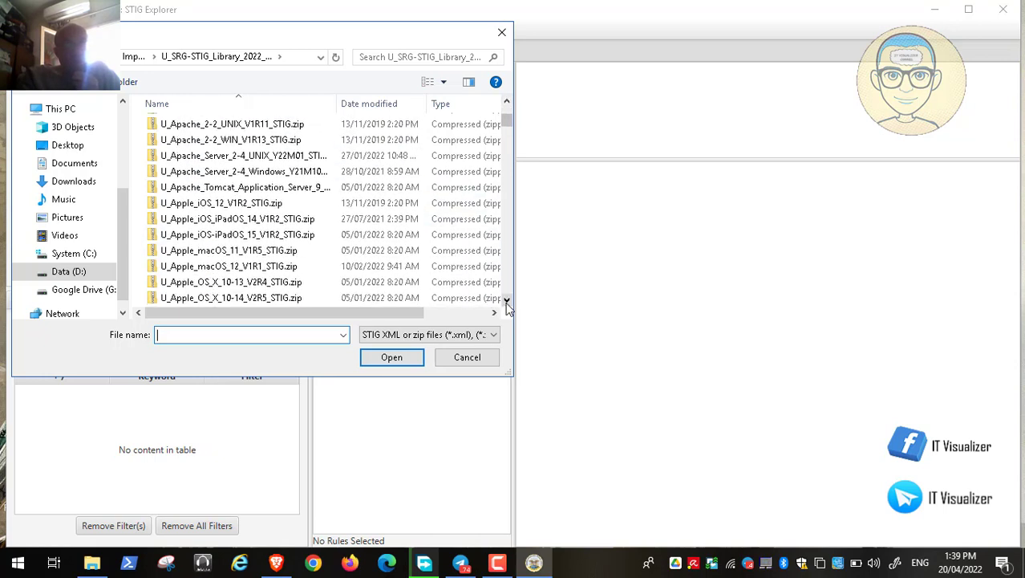
pyautogui.click(506, 300)
pyautogui.click(507, 300)
pyautogui.click(506, 300)
pyautogui.click(506, 300)
pyautogui.click(506, 300)
pyautogui.click(507, 300)
pyautogui.click(506, 300)
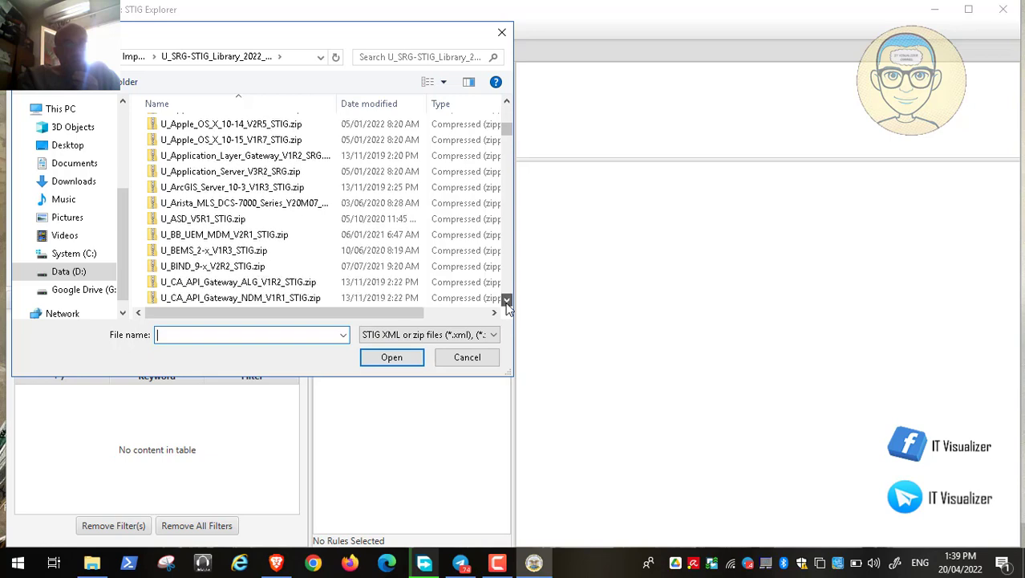
pyautogui.click(506, 300)
pyautogui.click(507, 300)
pyautogui.click(506, 300)
pyautogui.click(506, 300)
pyautogui.click(506, 300)
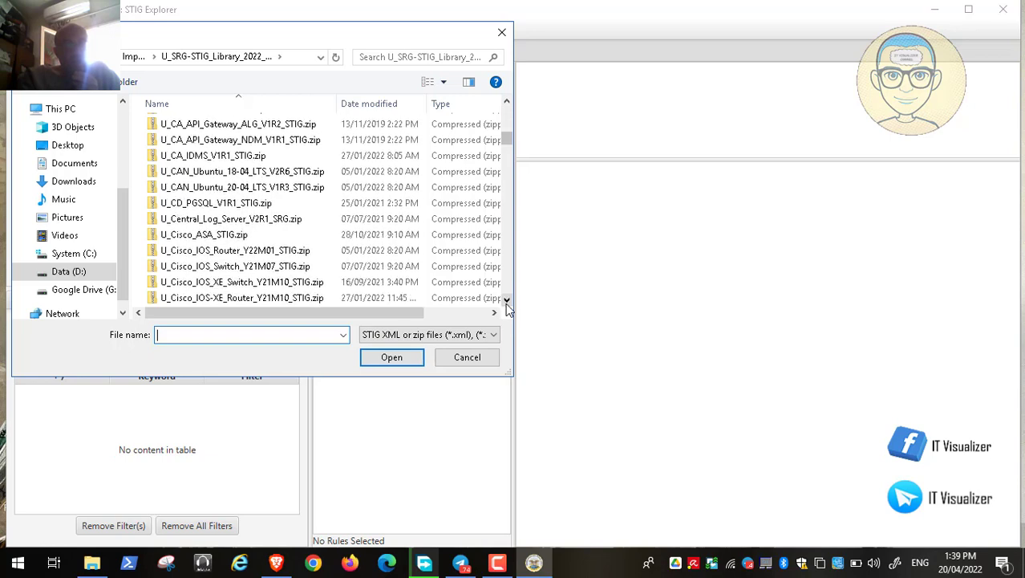
pyautogui.click(506, 300)
pyautogui.click(506, 300)
pyautogui.click(506, 300)
pyautogui.click(507, 300)
pyautogui.click(506, 300)
pyautogui.click(506, 300)
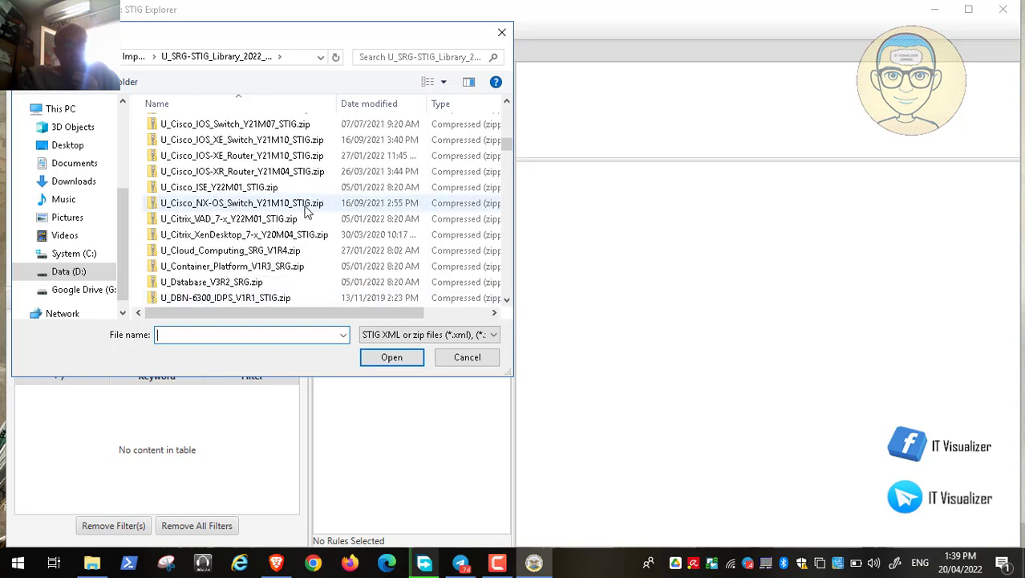
pyautogui.click(506, 274)
pyautogui.click(506, 274)
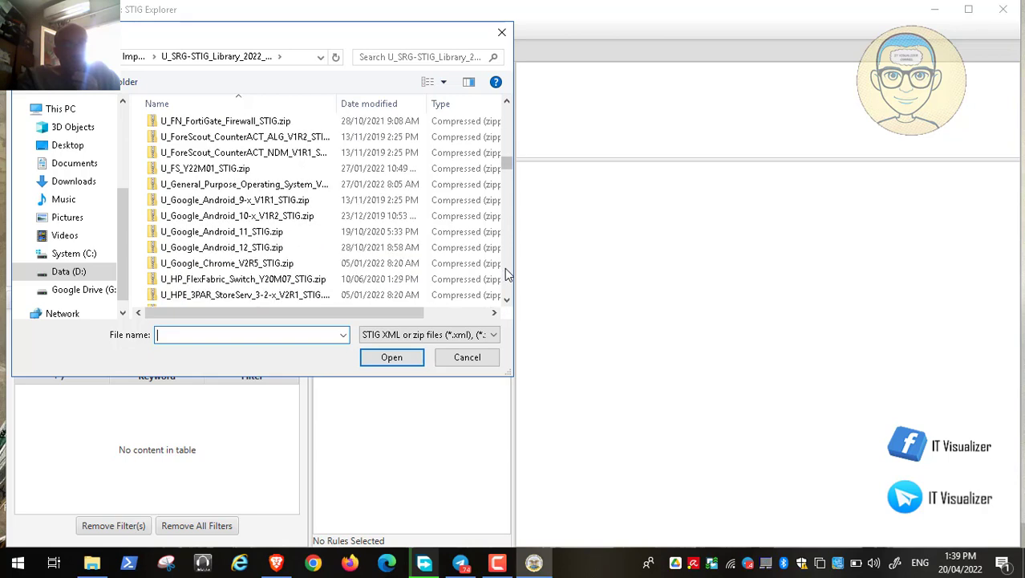
pyautogui.click(506, 274)
pyautogui.click(506, 274)
pyautogui.click(506, 274)
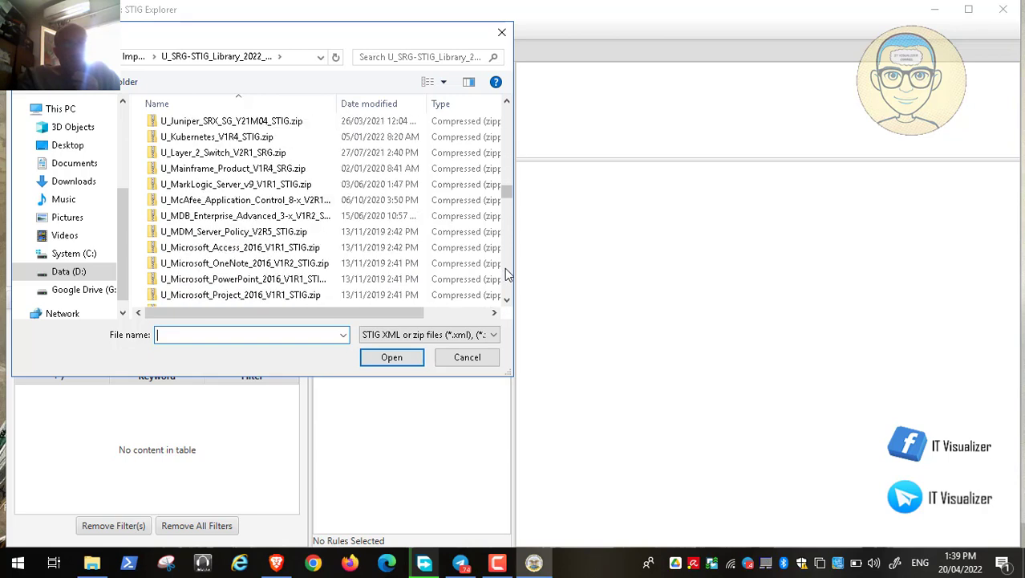
pyautogui.click(506, 274)
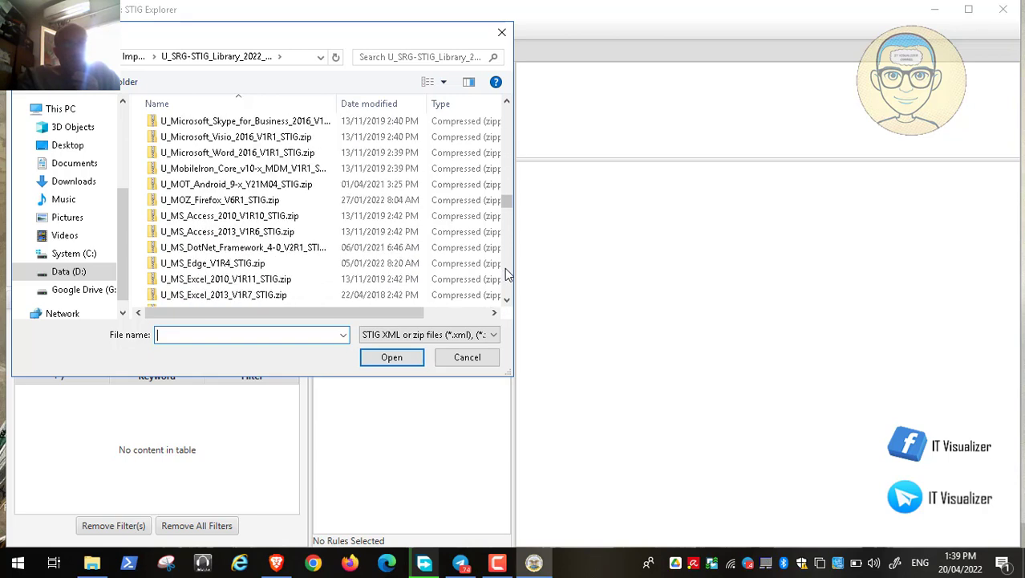
# Step: Look back at the Juniper and Kubernetes packages, and go through the Microsoft packages down to the Windows ones
pyautogui.click(507, 102)
pyautogui.click(507, 102)
pyautogui.click(507, 102)
pyautogui.click(507, 102)
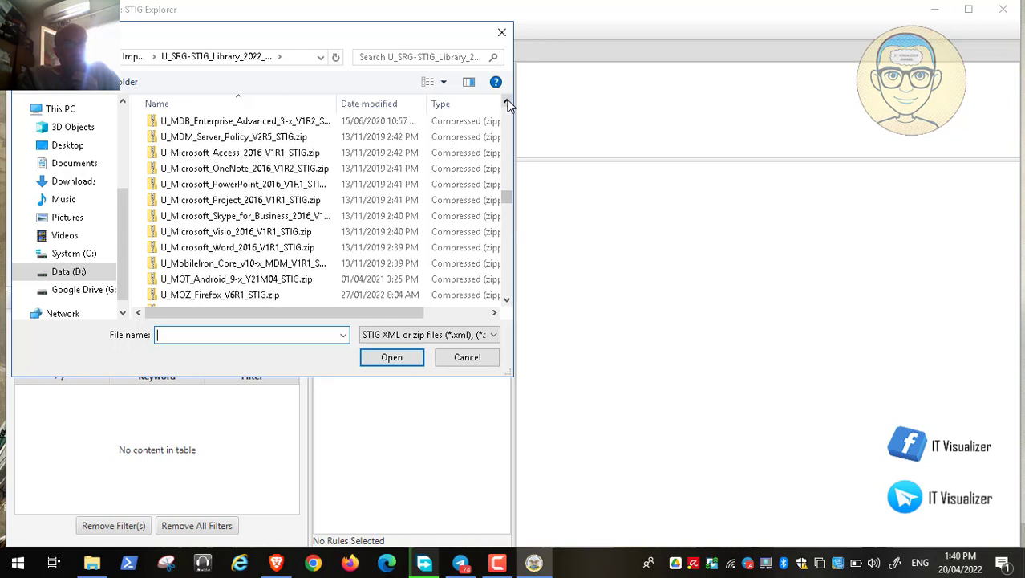
pyautogui.click(507, 102)
pyautogui.click(507, 102)
pyautogui.click(507, 102)
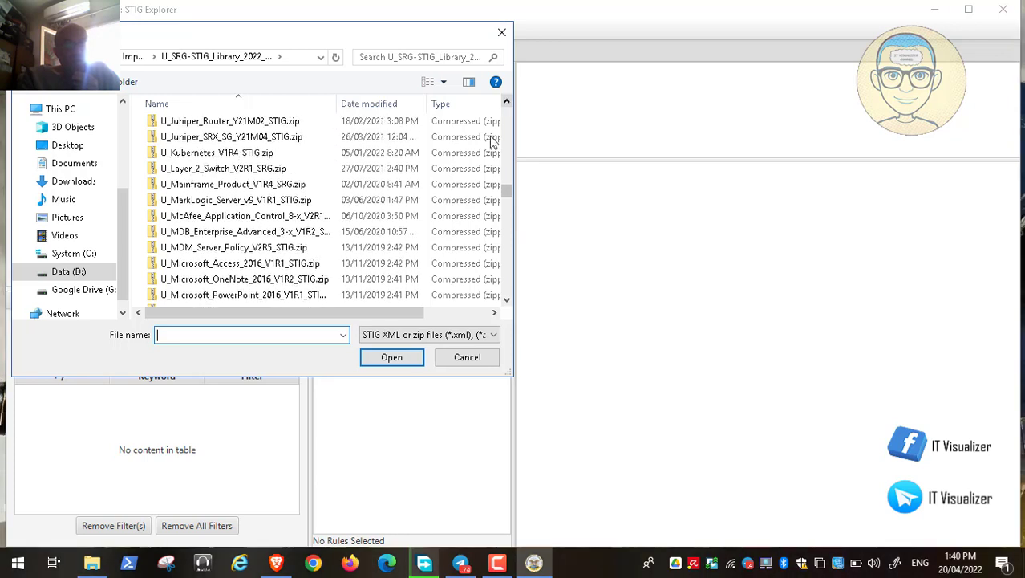
pyautogui.click(507, 299)
pyautogui.click(507, 299)
pyautogui.click(507, 299)
pyautogui.click(507, 299)
pyautogui.doubleClick(507, 300)
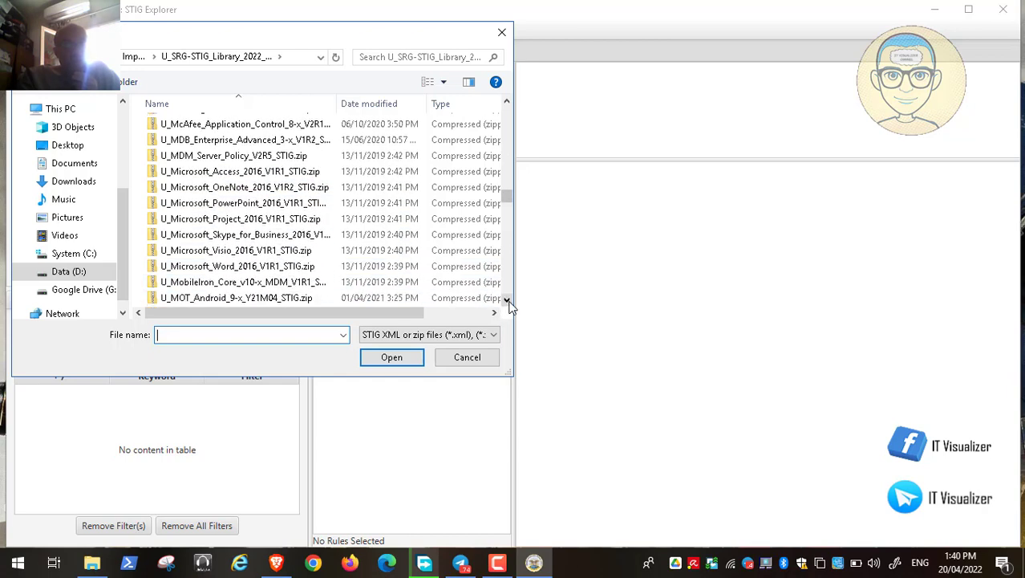
pyautogui.click(508, 299)
pyautogui.doubleClick(507, 299)
pyautogui.doubleClick(507, 299)
pyautogui.doubleClick(507, 299)
pyautogui.doubleClick(507, 299)
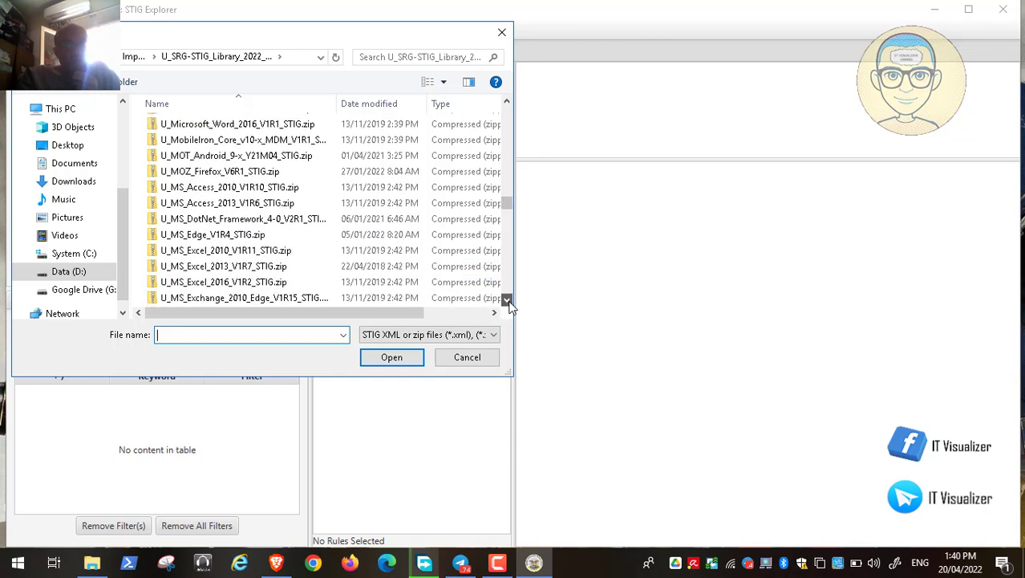
pyautogui.doubleClick(507, 300)
pyautogui.doubleClick(507, 299)
pyautogui.doubleClick(507, 299)
pyautogui.click(507, 299)
pyautogui.doubleClick(507, 299)
pyautogui.click(507, 299)
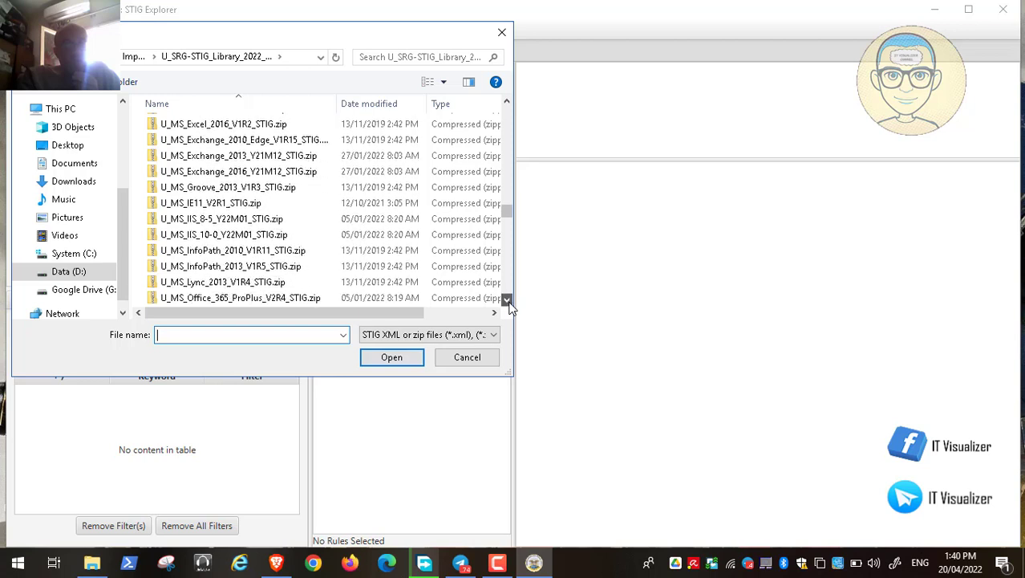
pyautogui.doubleClick(507, 299)
pyautogui.doubleClick(507, 299)
pyautogui.doubleClick(507, 299)
pyautogui.click(507, 299)
pyautogui.doubleClick(507, 299)
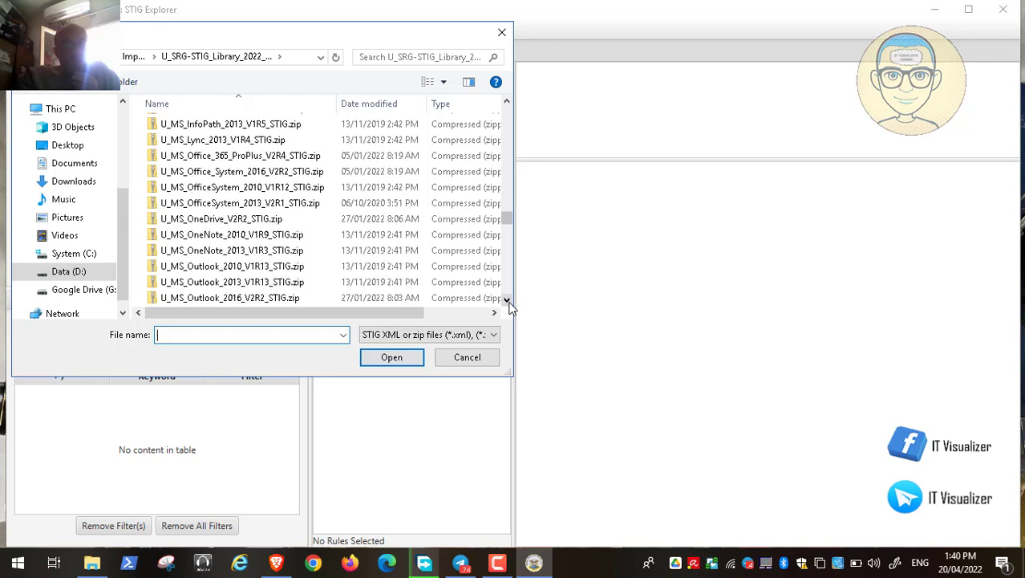
pyautogui.doubleClick(507, 299)
pyautogui.doubleClick(507, 299)
pyautogui.doubleClick(507, 299)
pyautogui.click(507, 300)
pyautogui.doubleClick(507, 300)
pyautogui.click(507, 299)
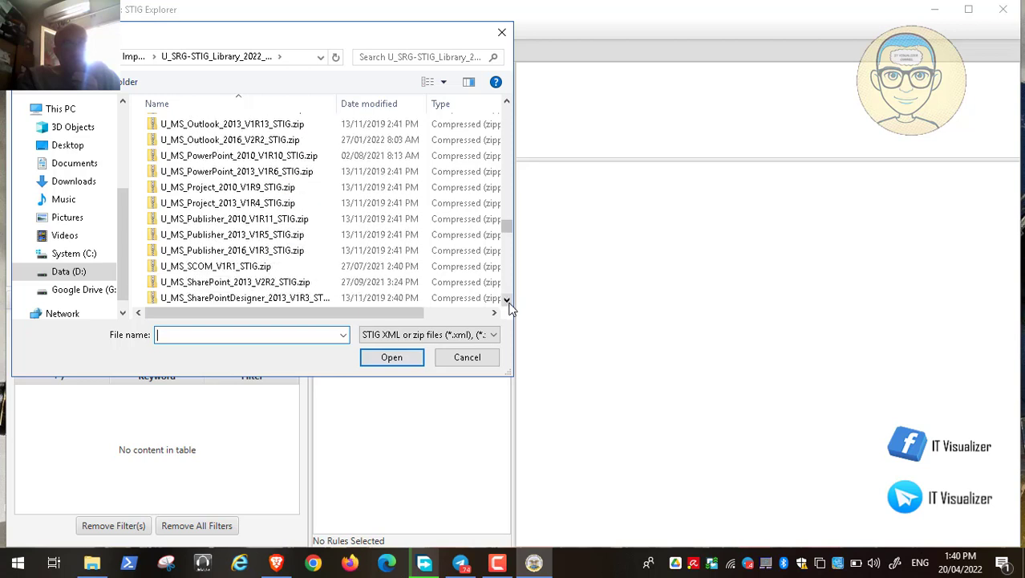
pyautogui.doubleClick(507, 299)
pyautogui.doubleClick(507, 299)
pyautogui.doubleClick(507, 299)
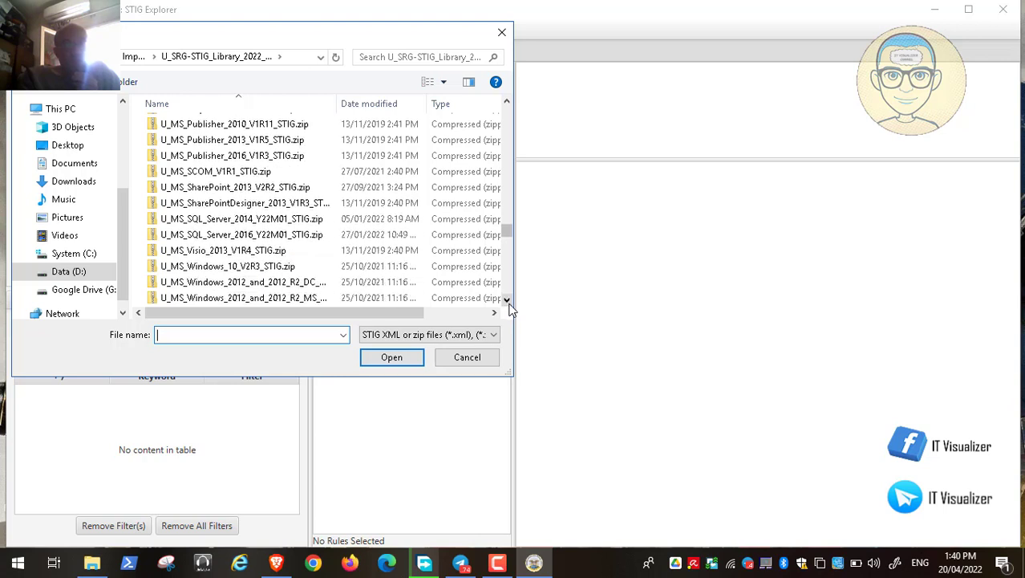
pyautogui.click(507, 300)
pyautogui.click(507, 299)
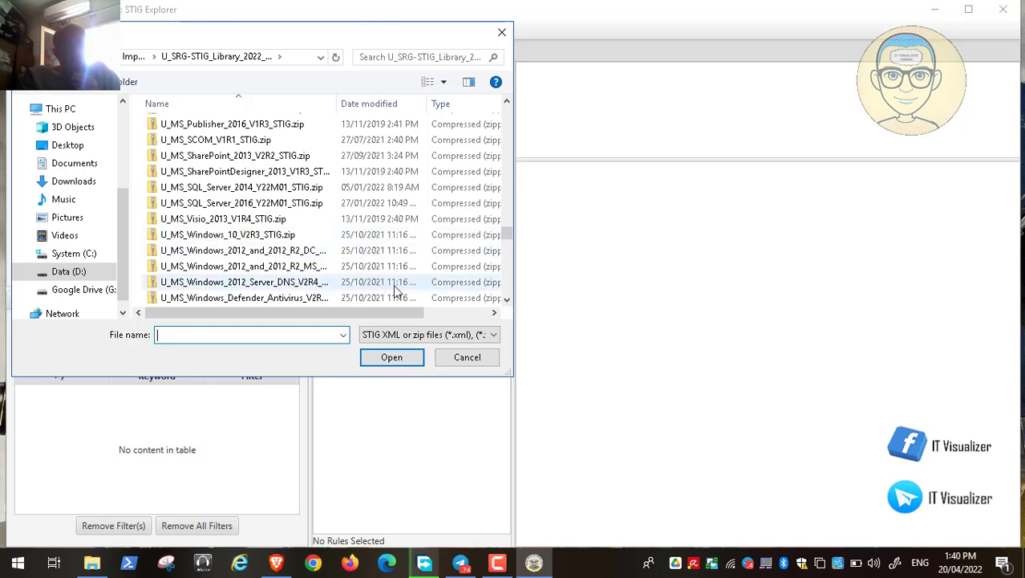
# Step: Import U_MS_Windows_10_V2R3_STIG.zip after looking over the neighbouring Windows packages, and close the import warning
pyautogui.click(261, 235)
pyautogui.click(506, 301)
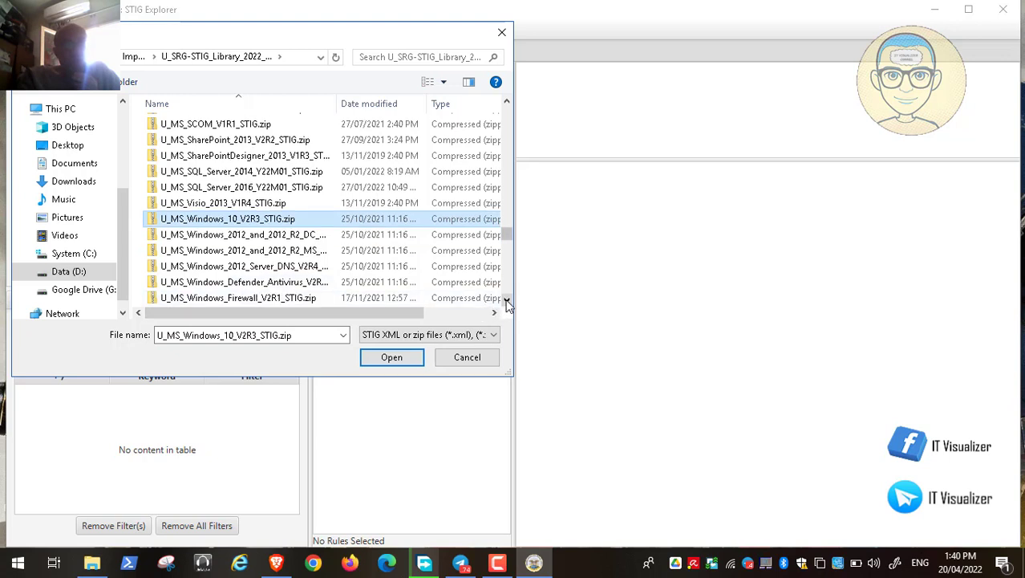
pyautogui.click(506, 300)
pyautogui.click(506, 301)
pyautogui.click(507, 301)
pyautogui.click(506, 301)
pyautogui.click(507, 301)
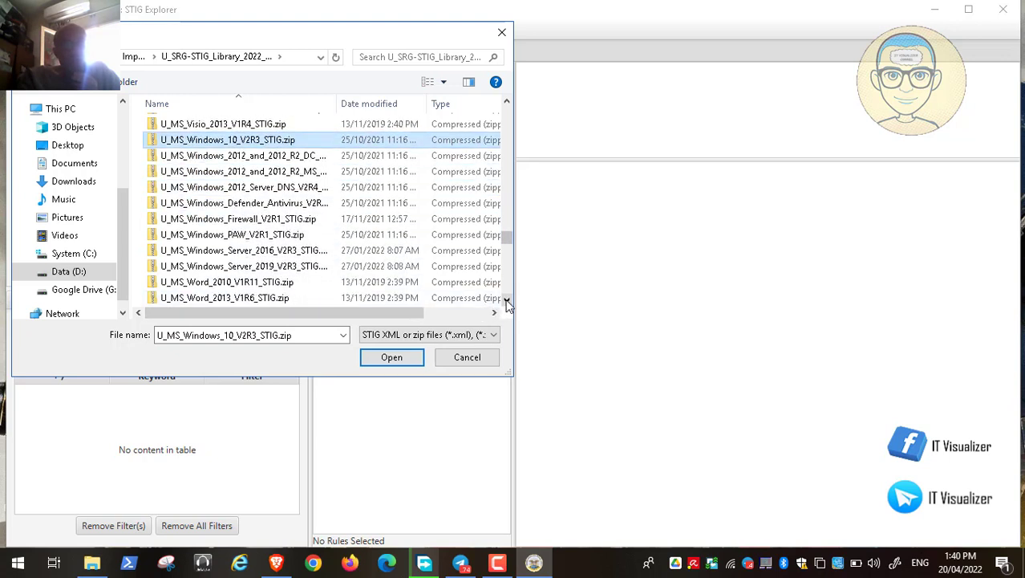
pyautogui.click(506, 301)
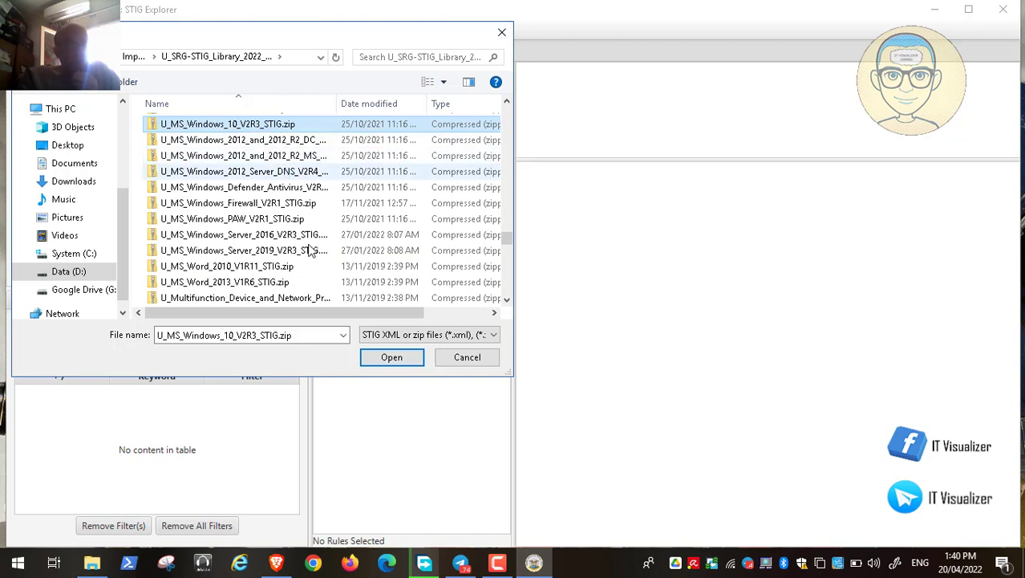
pyautogui.click(390, 358)
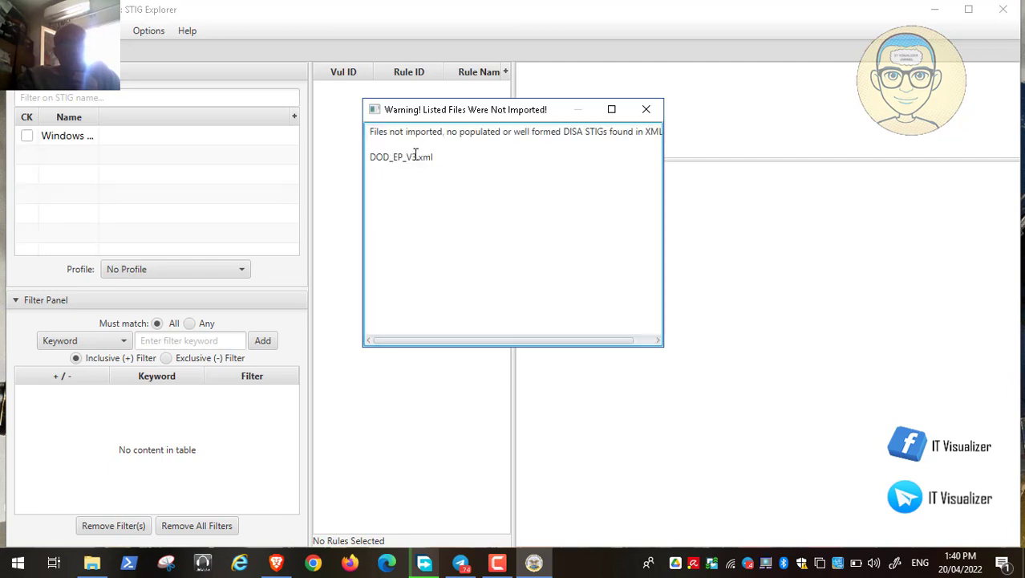
pyautogui.click(645, 112)
# Step: Check-mark the imported Windows 10 STIG and create a checklist from it, widening the rule table in both views
pyautogui.click(28, 136)
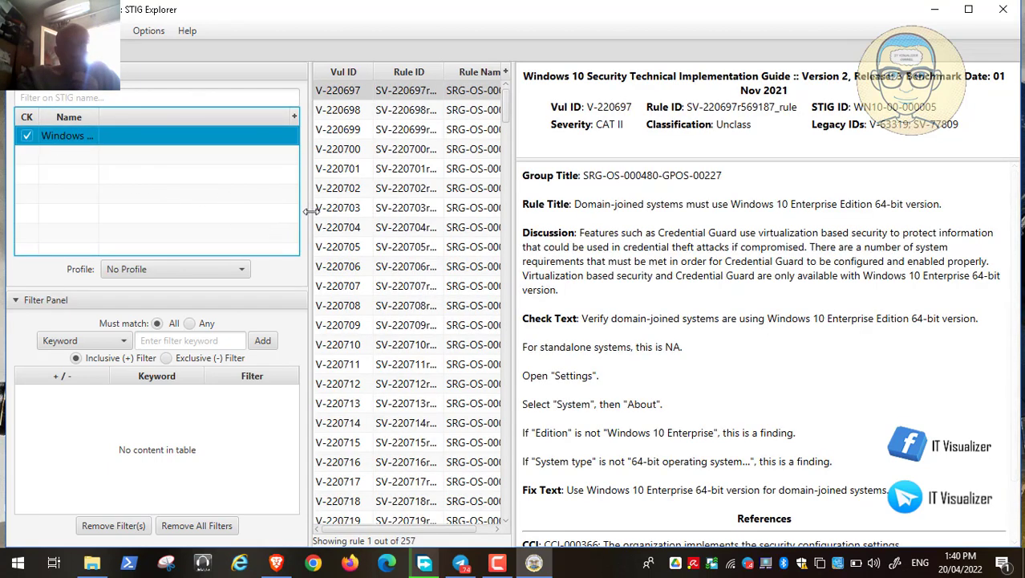
pyautogui.moveTo(308, 212); pyautogui.dragTo(218, 212)
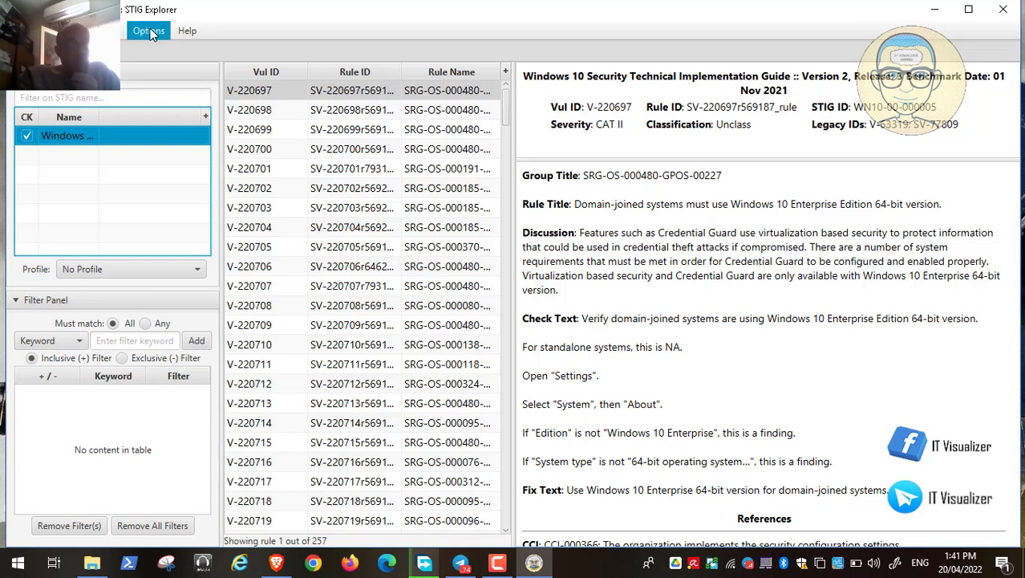
pyautogui.click(103, 30)
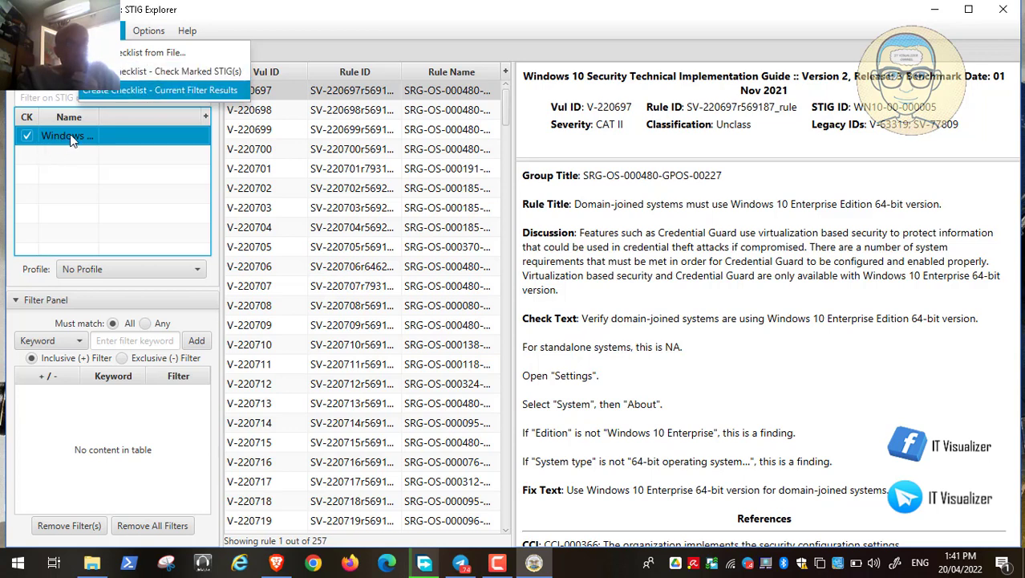
pyautogui.click(172, 73)
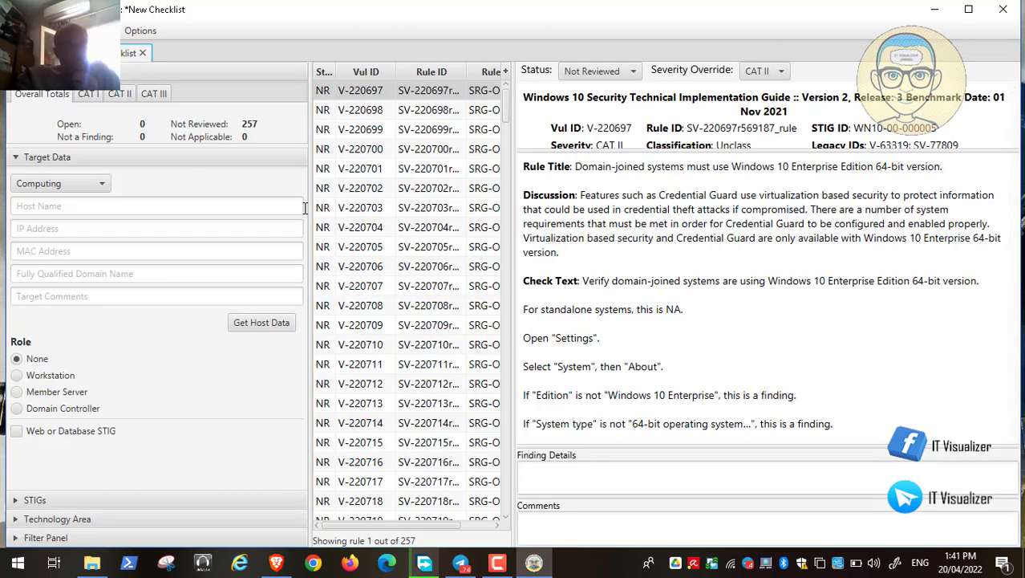
pyautogui.moveTo(310, 208); pyautogui.dragTo(229, 213)
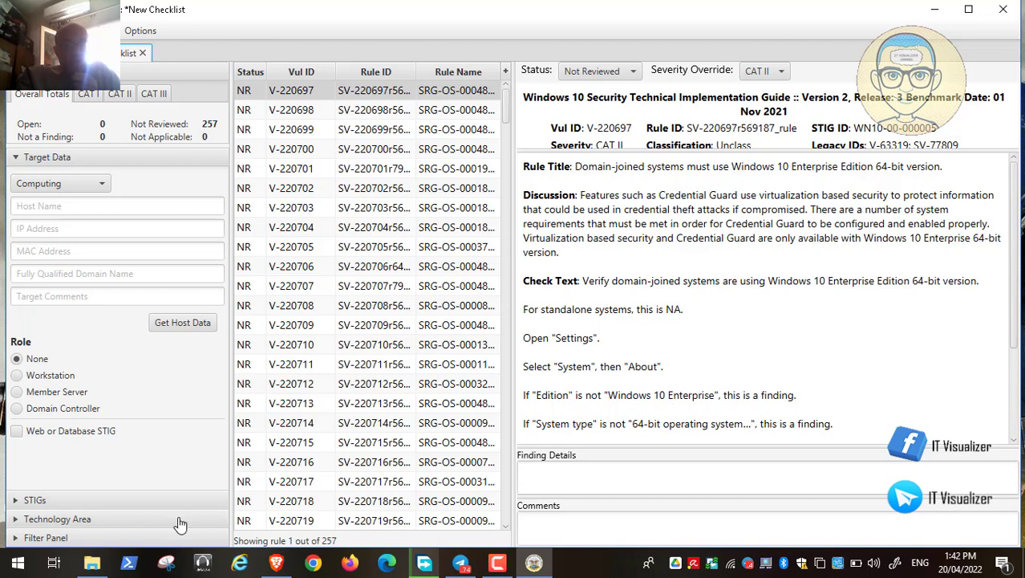
# Step: Run winver to check the installed Windows edition and version, and close its window
pyautogui.rightClick(17, 569)
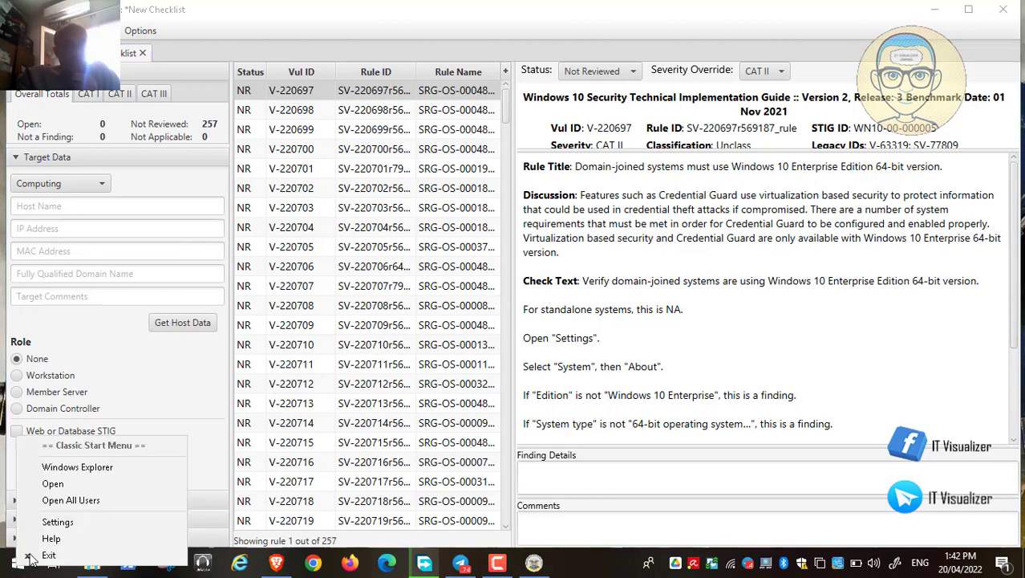
pyautogui.click(13, 569)
pyautogui.click(10, 569)
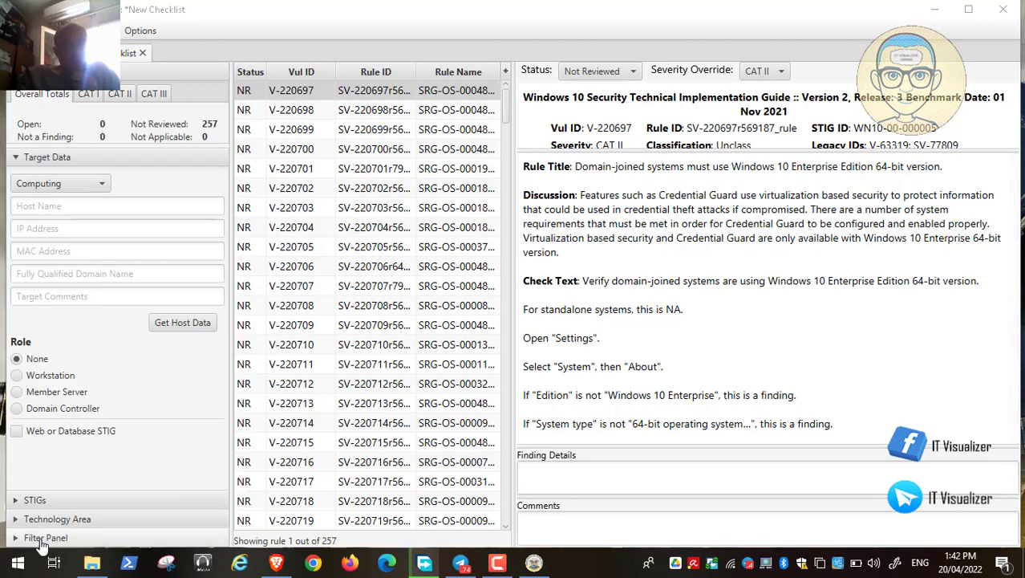
pyautogui.click(20, 565)
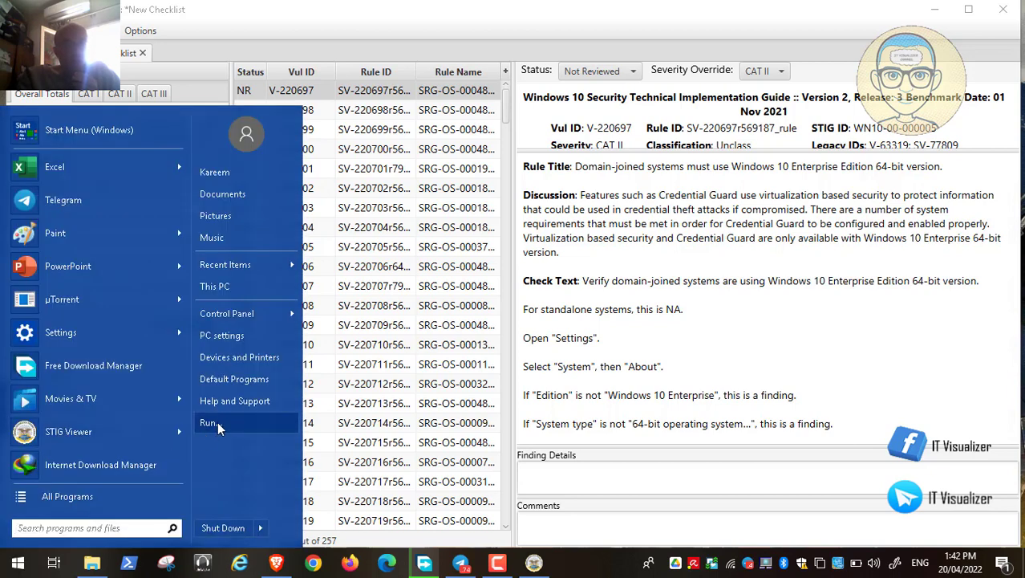
pyautogui.click(215, 486)
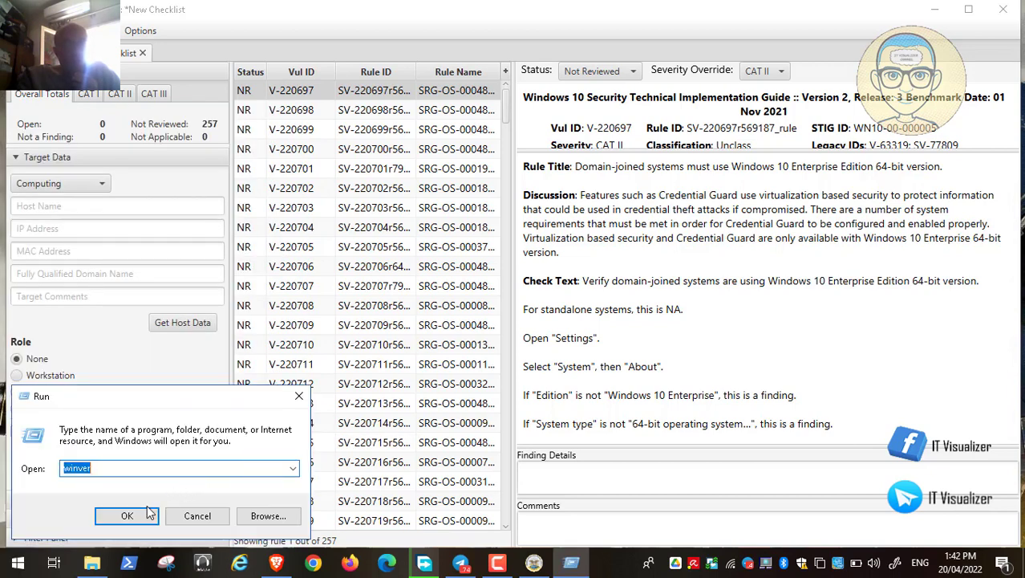
pyautogui.click(127, 515)
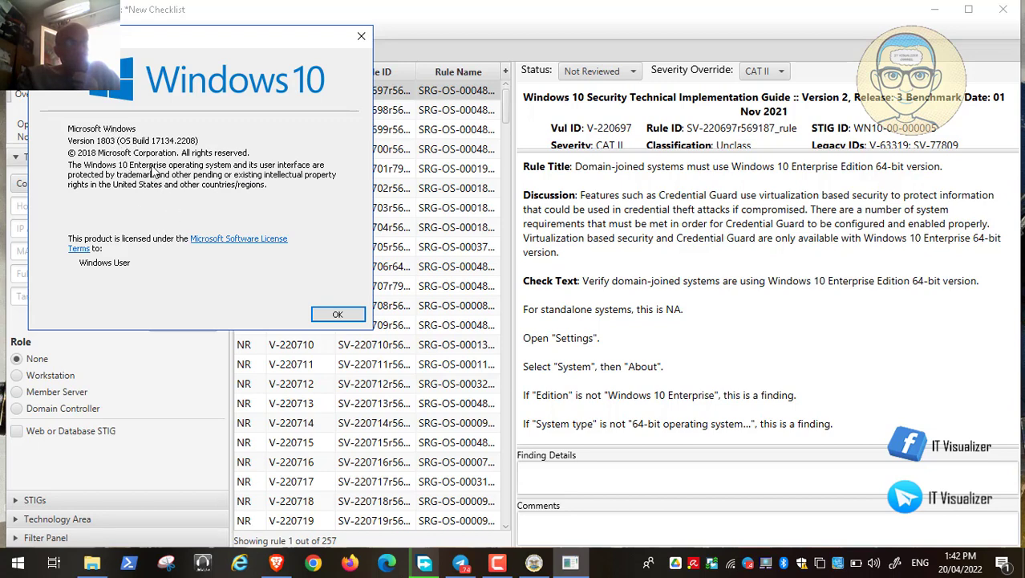
pyautogui.click(336, 314)
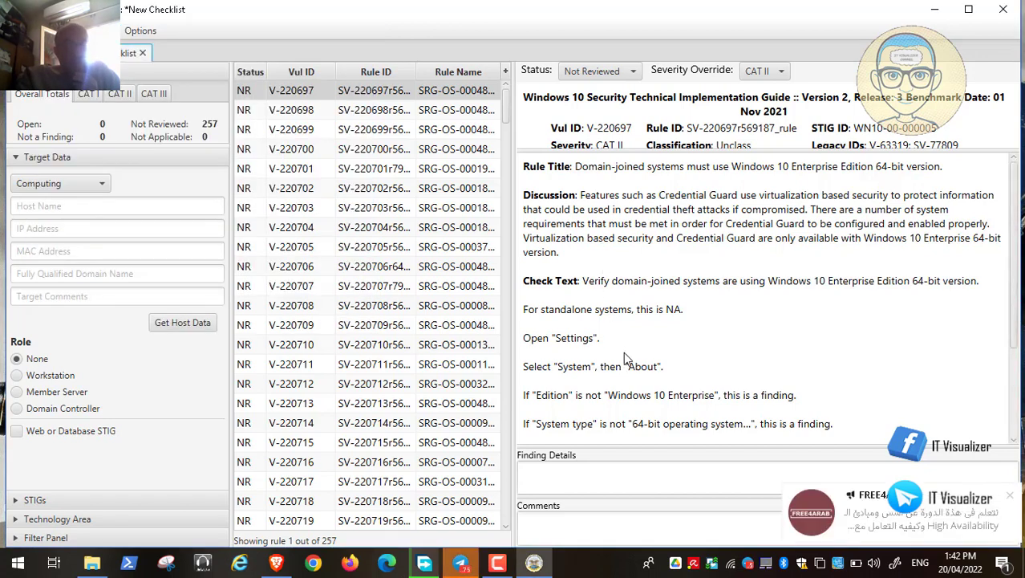
# Step: Dismiss the pop-up notification and set the status of rule V-220697 to Not A Finding
pyautogui.click(1010, 494)
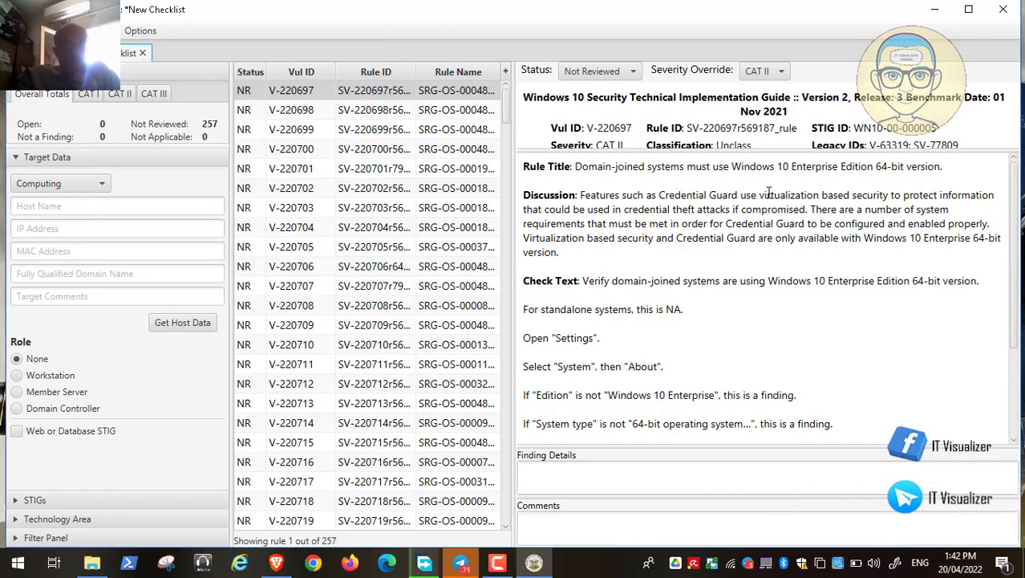
pyautogui.click(623, 70)
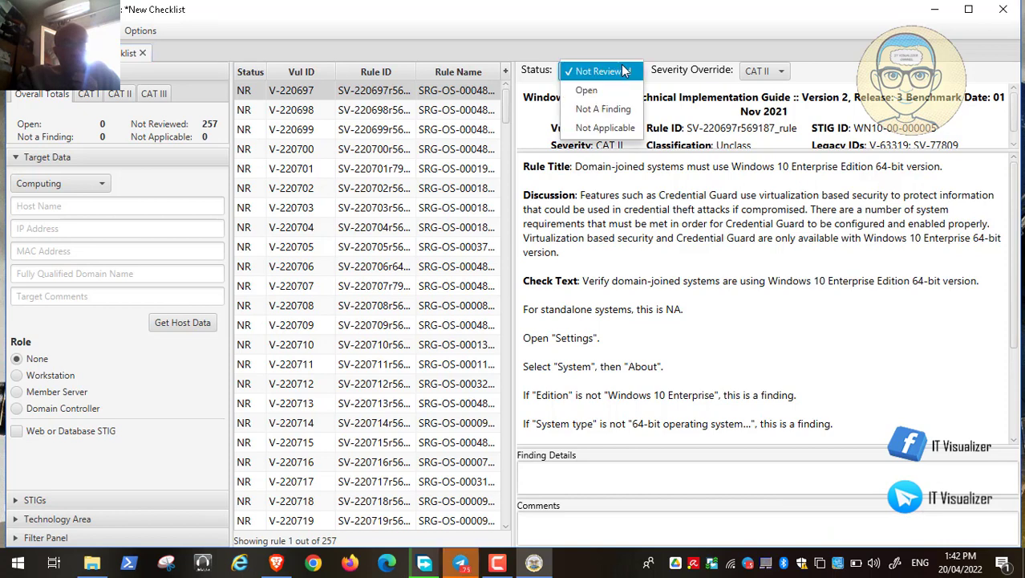
pyautogui.click(616, 109)
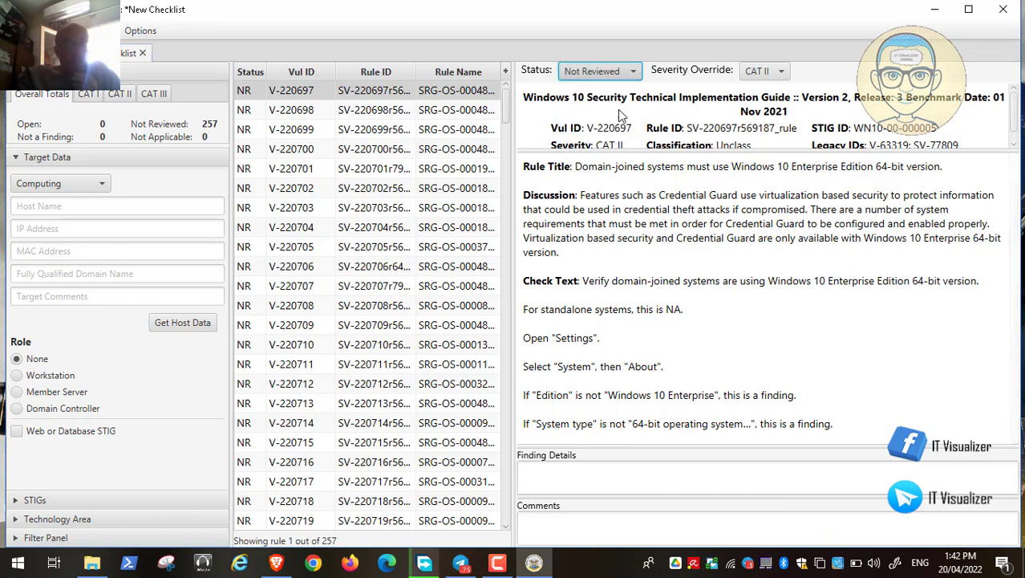
# Step: Enter the finding details of rule V-220697 as "using winver command we verfied that we have windows 10 enterprise installed"
pyautogui.click(564, 477)
pyautogui.write('us')
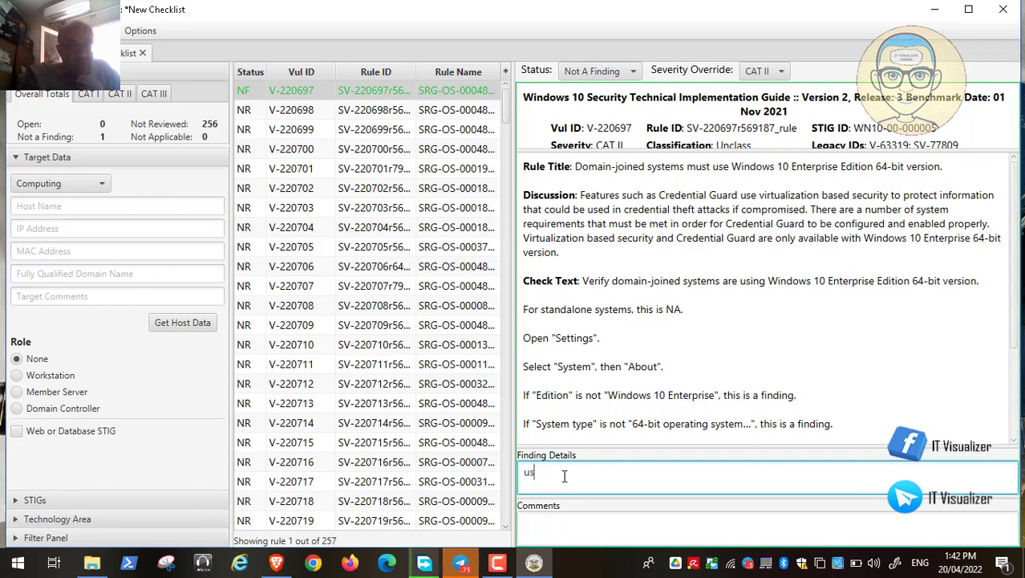
pyautogui.write('ing ')
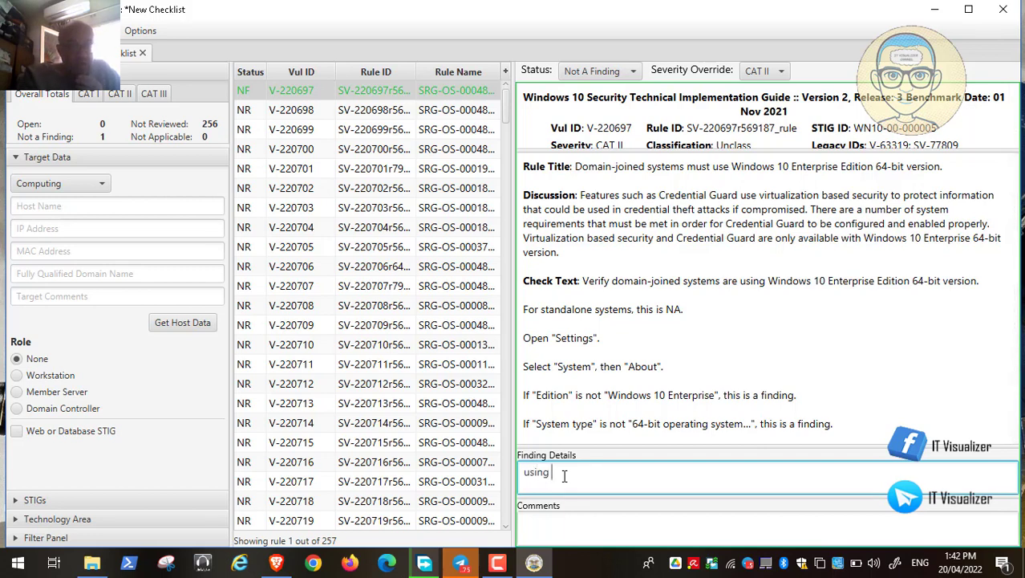
pyautogui.write('winver comma')
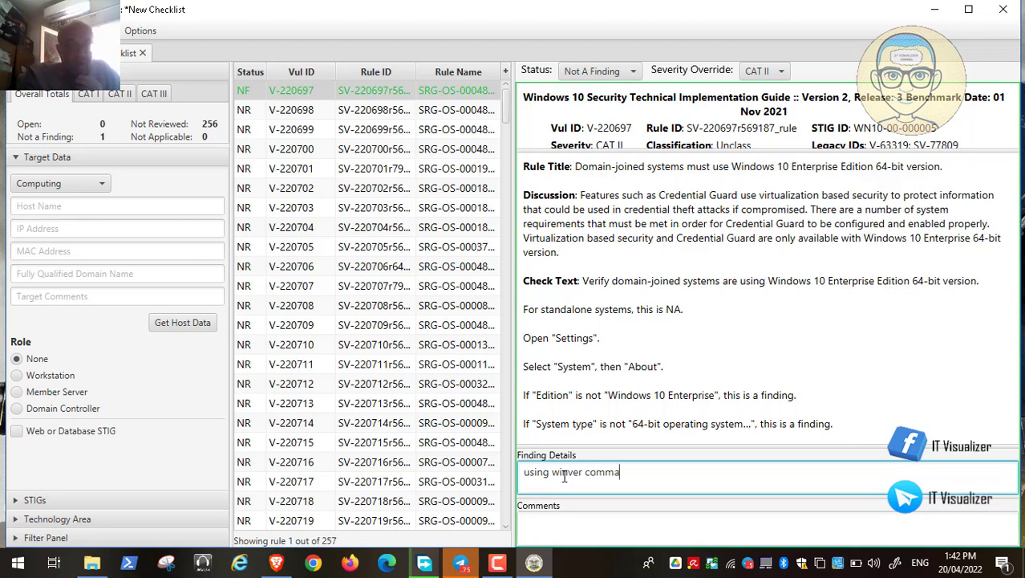
pyautogui.write('nd we ')
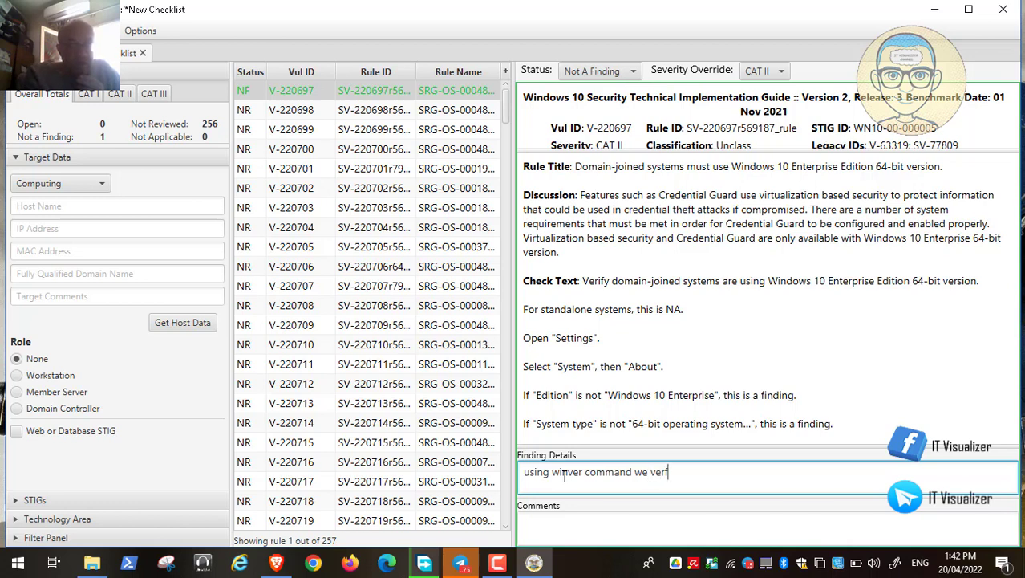
pyautogui.write('verfired that we have')
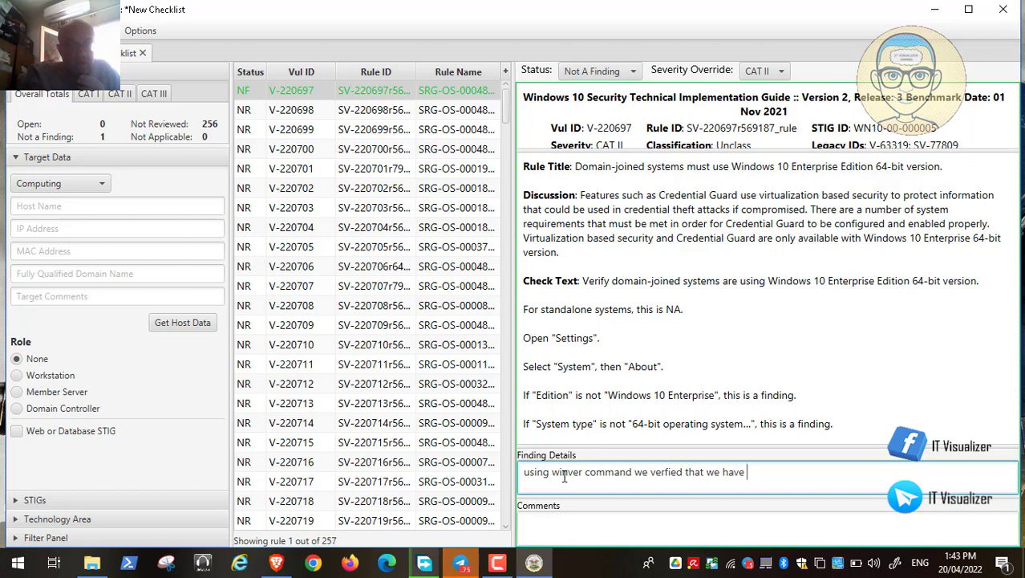
pyautogui.write('windows 10 enter')
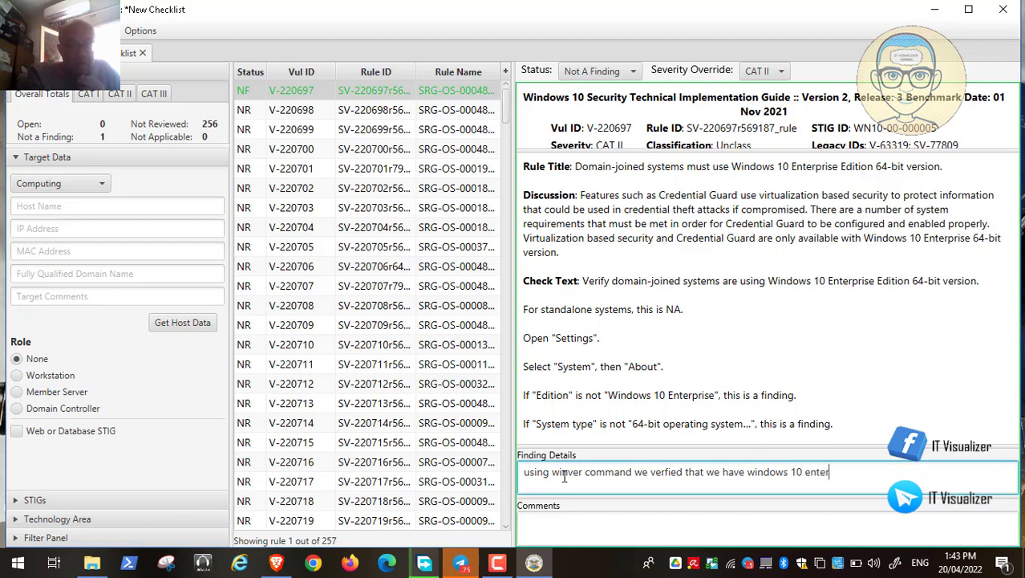
pyautogui.write('prise installed')
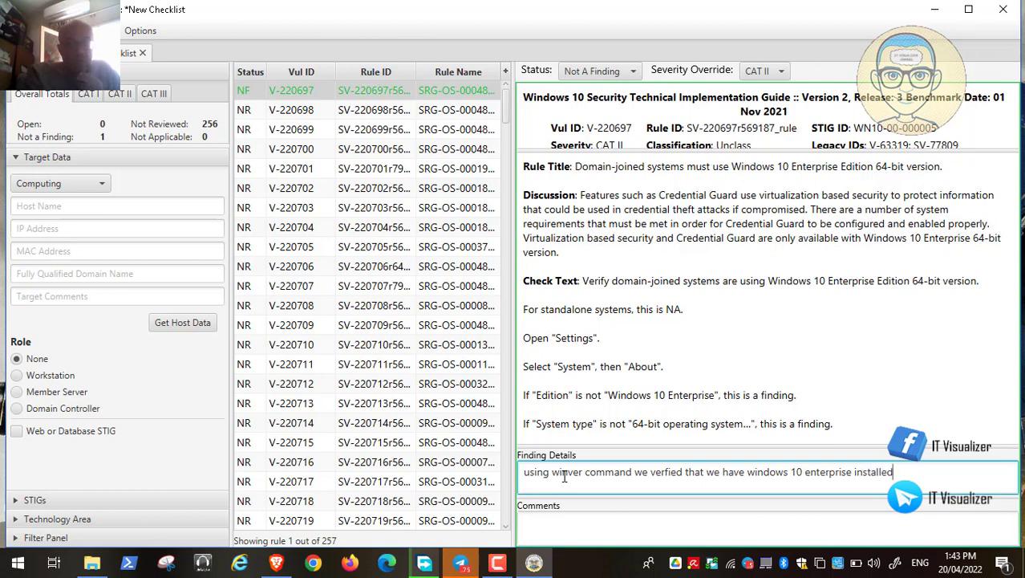
# Step: Add the comment "successfully confirmed" to rule V-220697
pyautogui.click(567, 523)
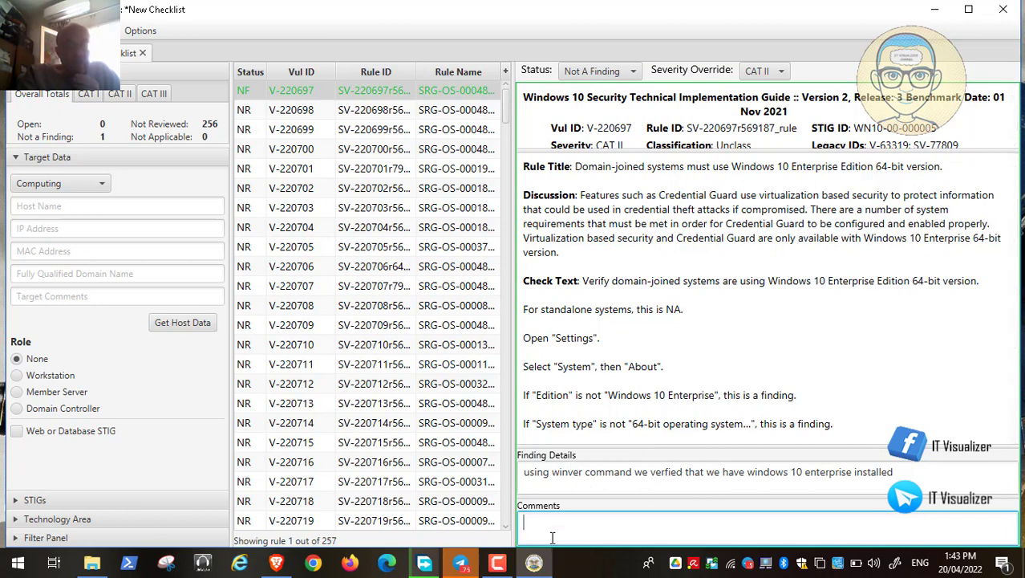
pyautogui.write('su')
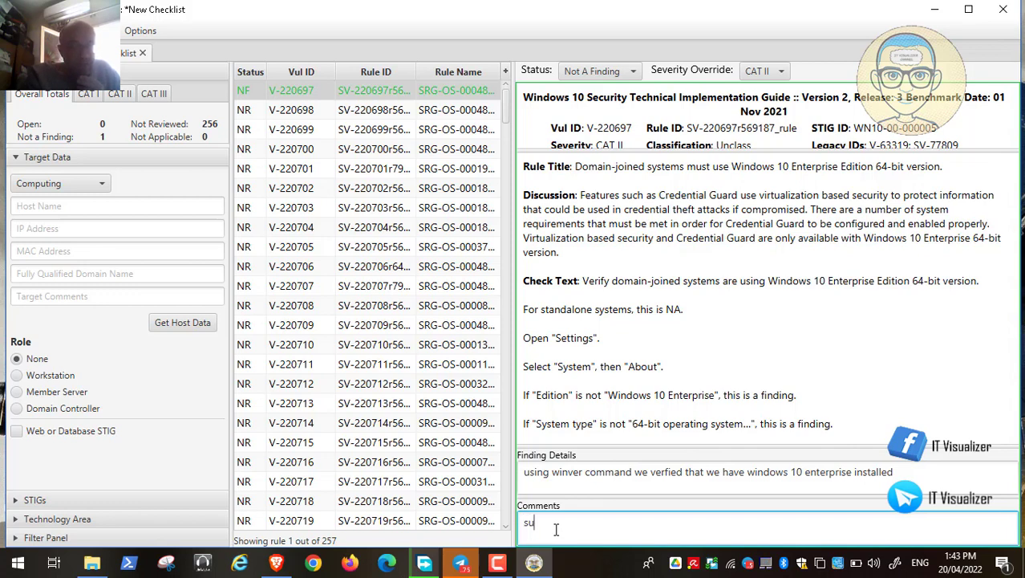
pyautogui.write('ccessfully conf')
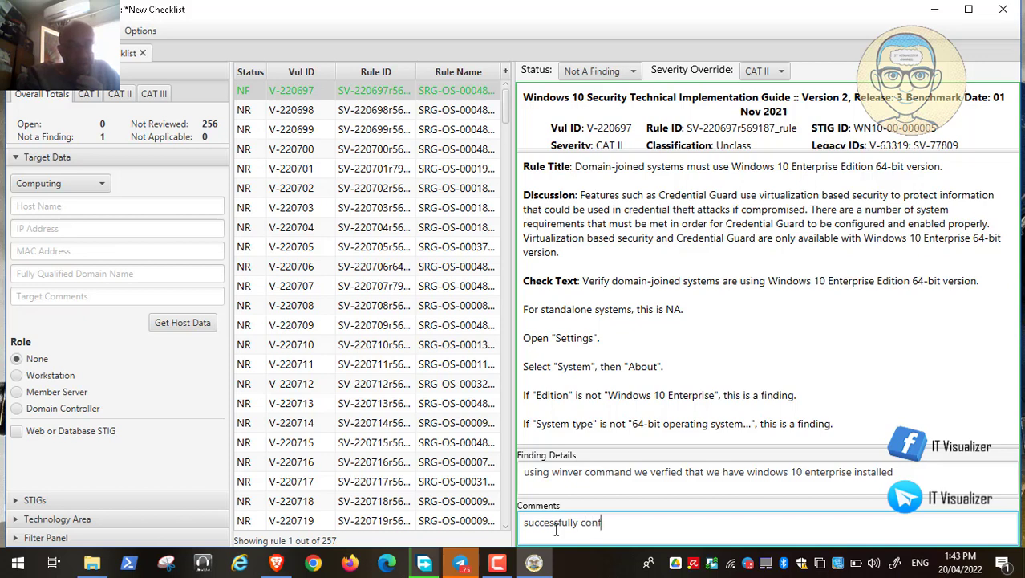
pyautogui.write('rmed')
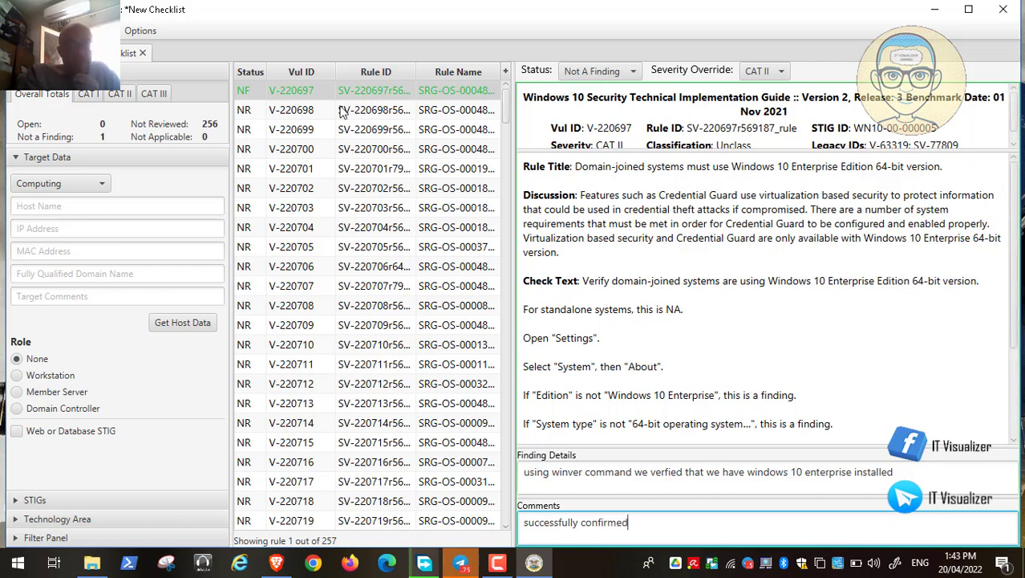
# Step: Set the status of rule V-220698 to Open and enter the finding details "the credential guard is not activated"
pyautogui.click(281, 110)
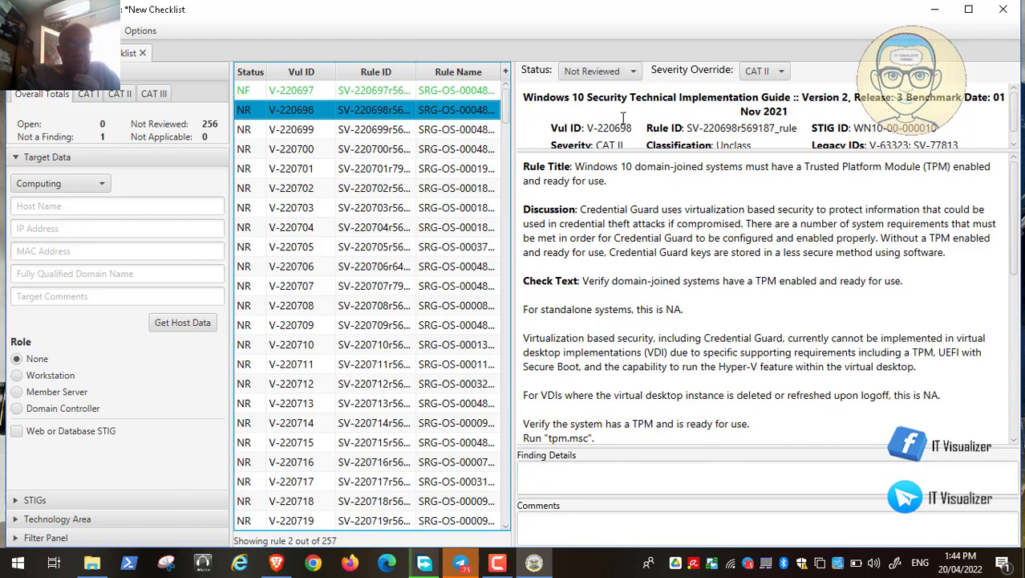
pyautogui.click(628, 72)
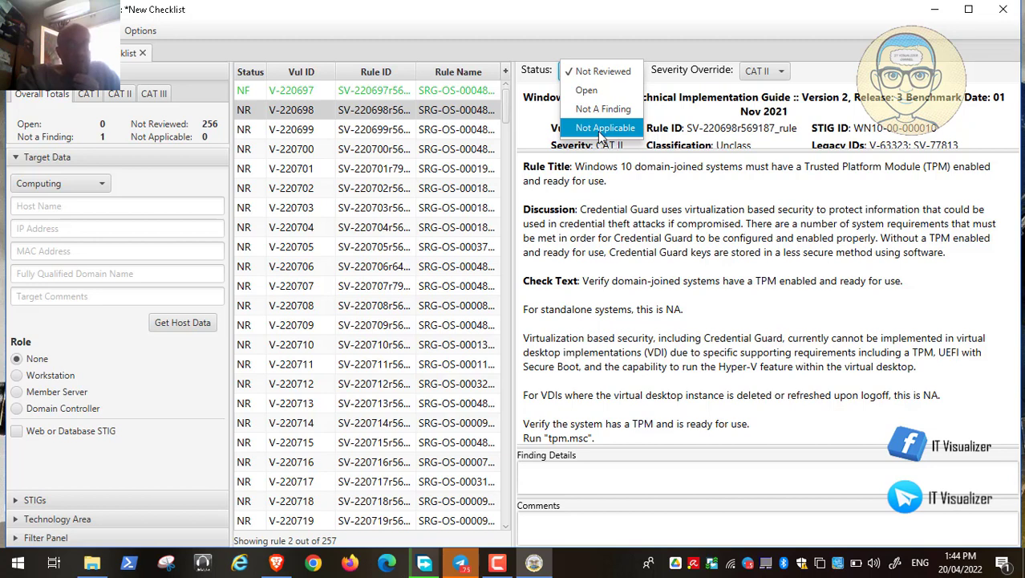
pyautogui.click(593, 91)
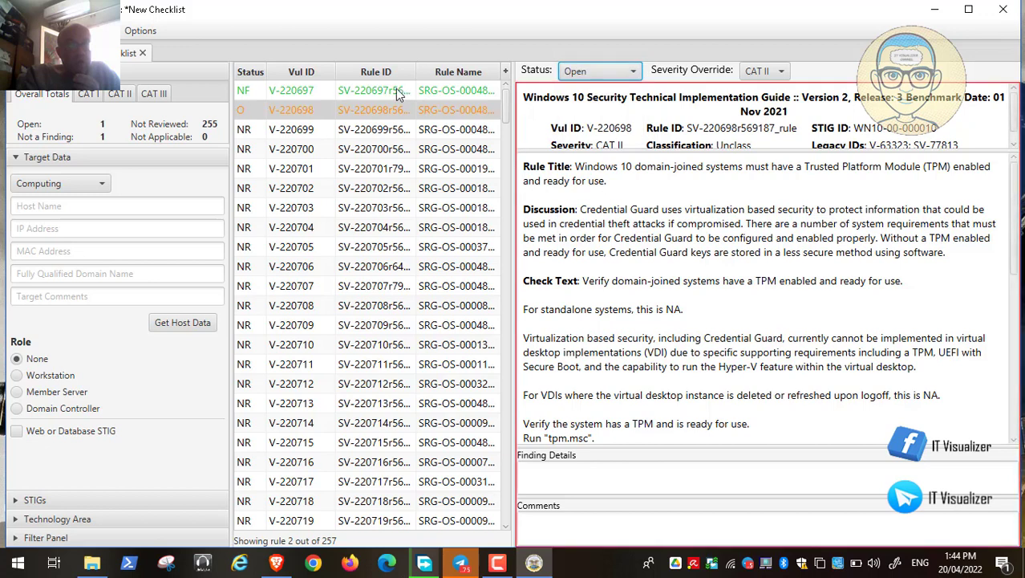
pyautogui.click(556, 482)
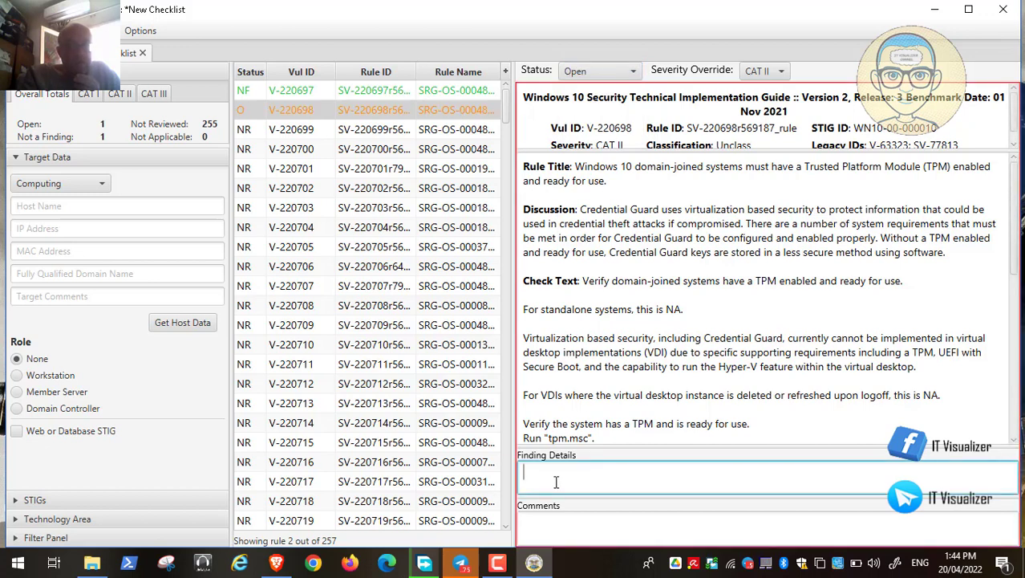
pyautogui.write('cr')
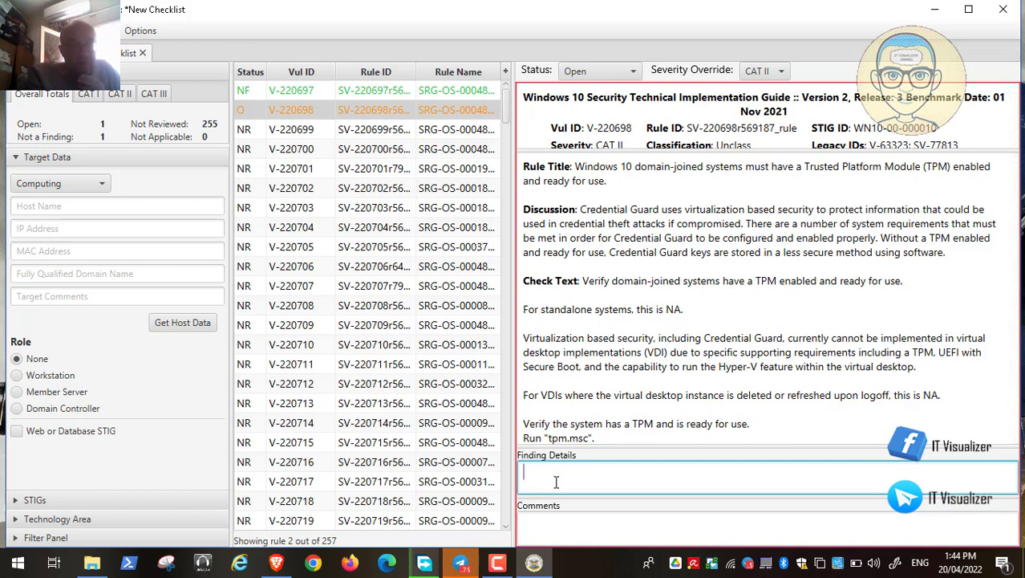
pyautogui.write('the credential gua')
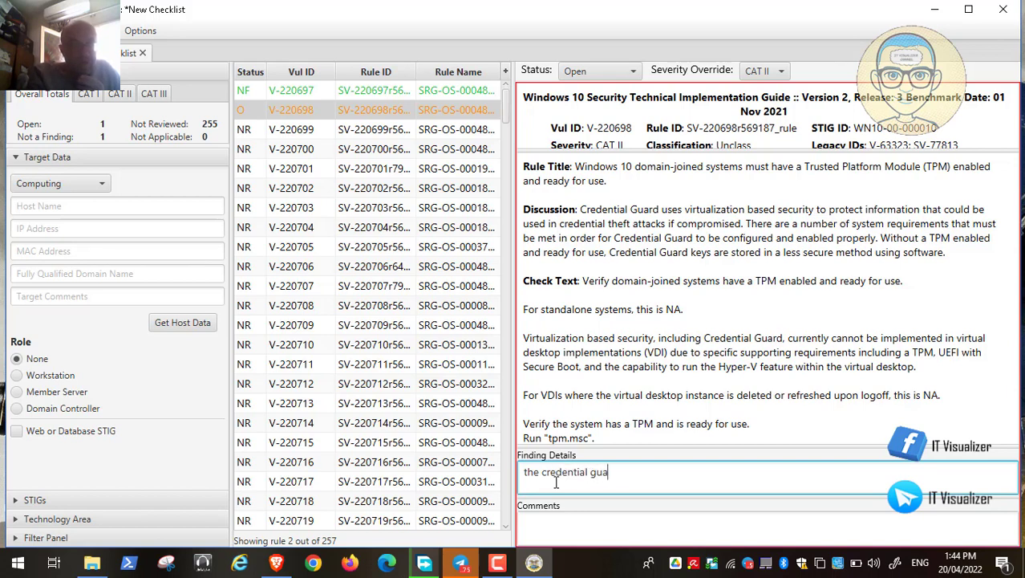
pyautogui.write('rd is not')
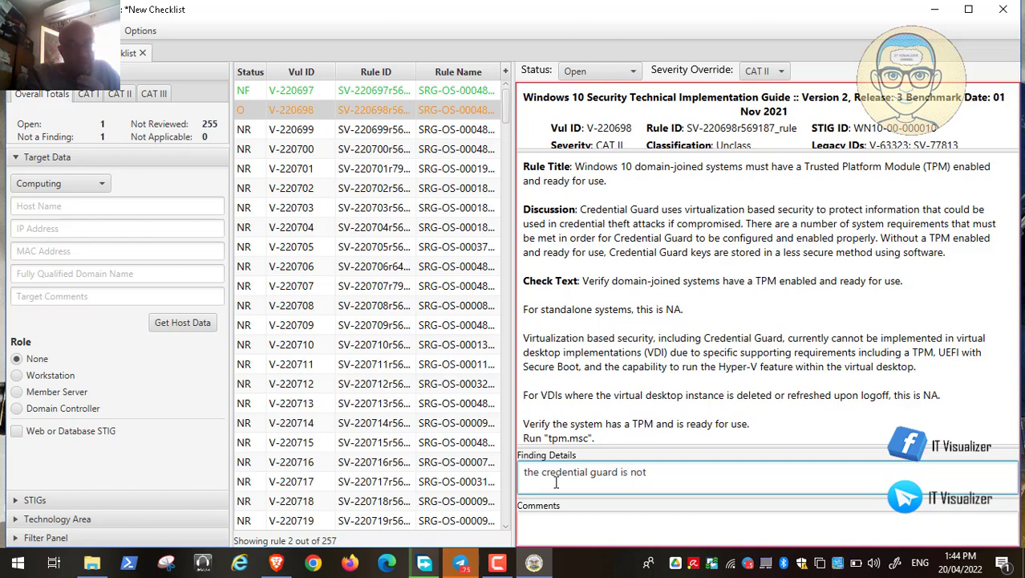
pyautogui.write(' acti')
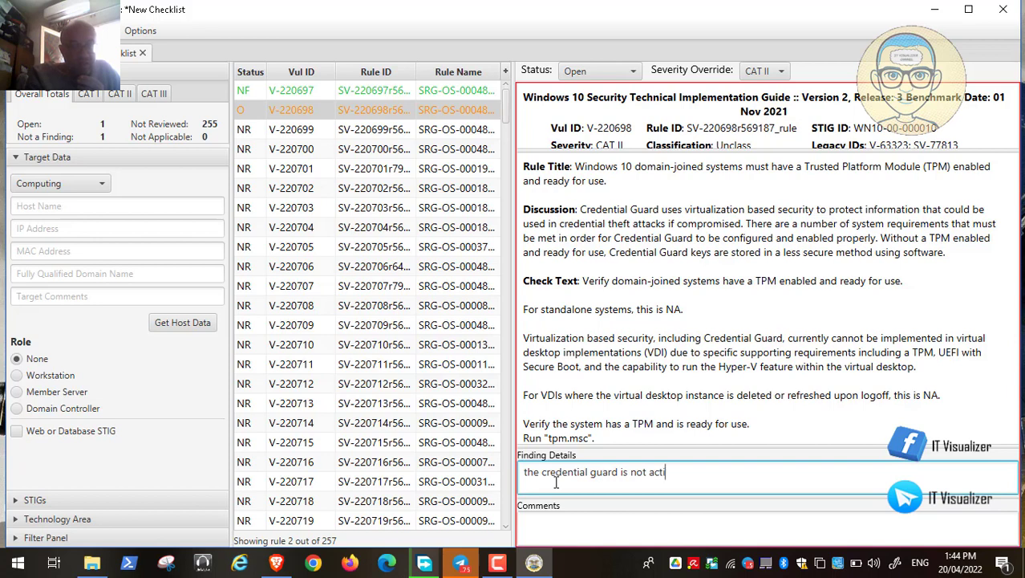
pyautogui.write('vated')
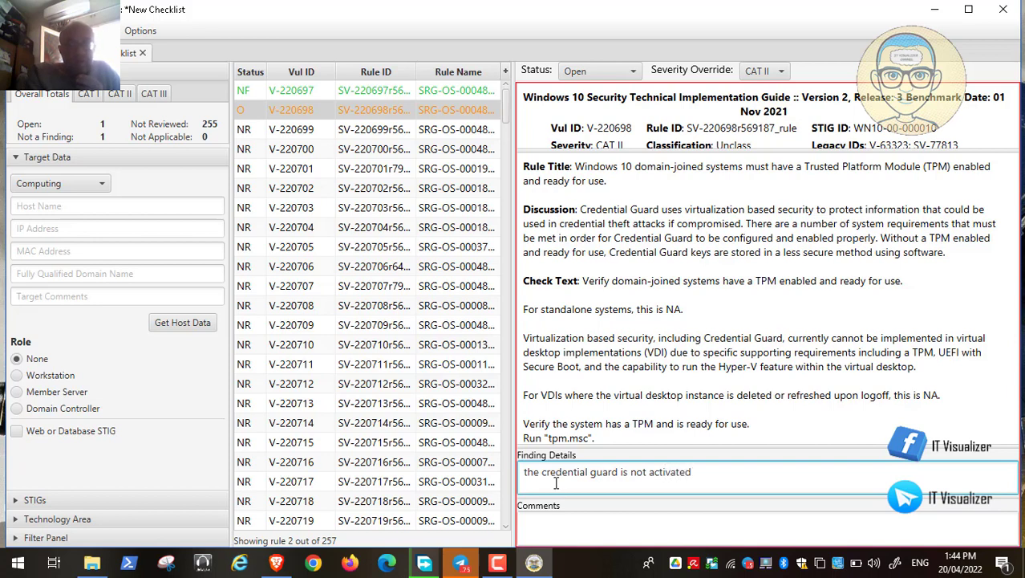
# Step: Add the comment "we need to activate it" to rule V-220698
pyautogui.click(557, 529)
pyautogui.write('we ')
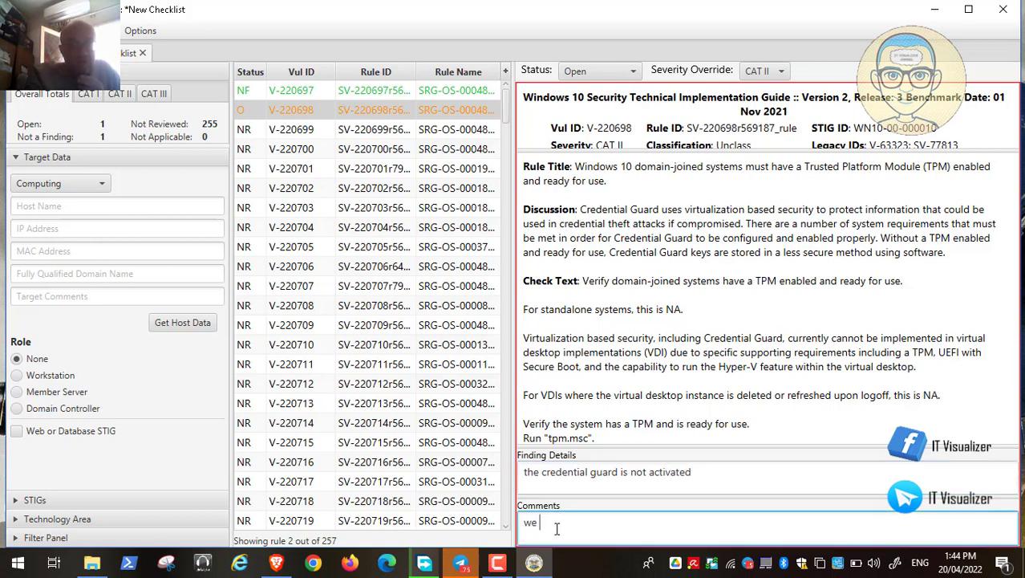
pyautogui.write('need to activate it')
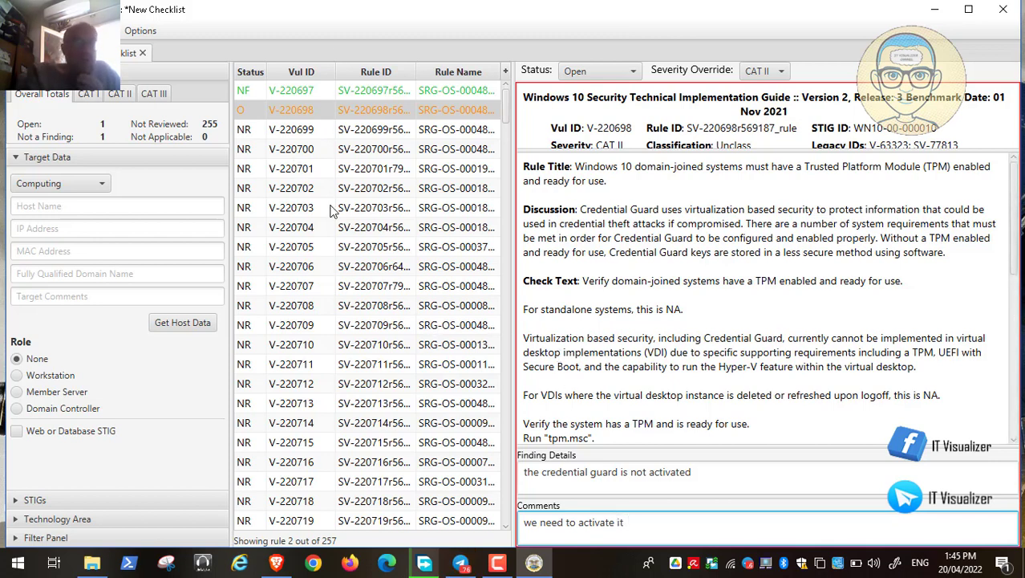
# Step: Select every rule in the checklist from V-220697 through V-250319 and set their status to Not A Finding
pyautogui.click(253, 90)
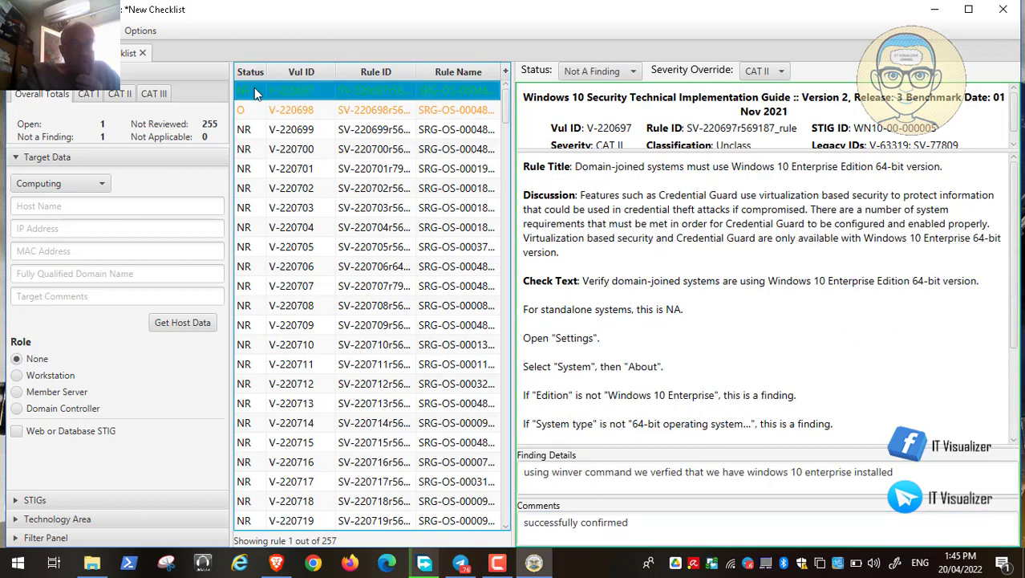
pyautogui.click(506, 503)
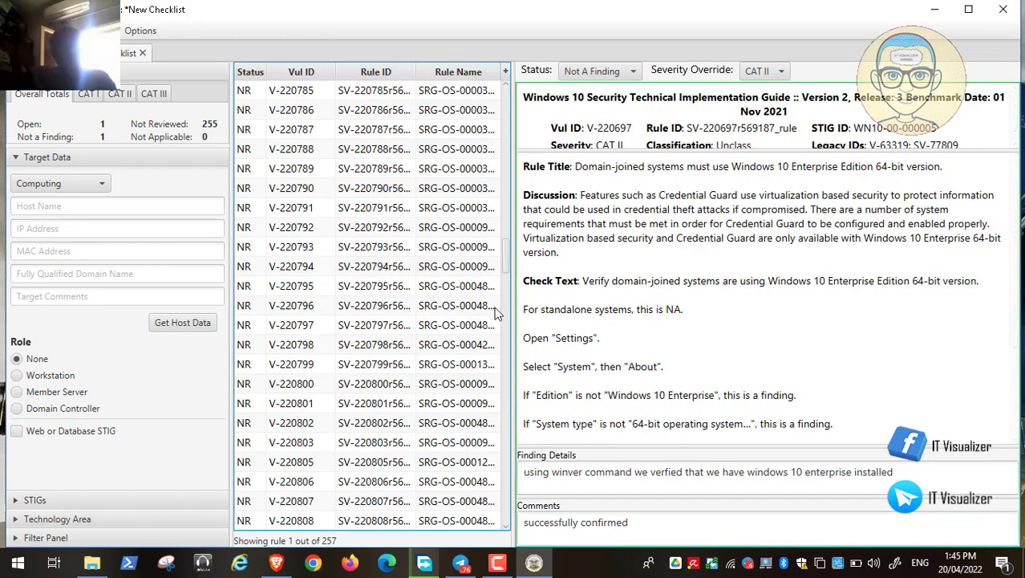
pyautogui.moveTo(507, 261); pyautogui.dragTo(507, 539)
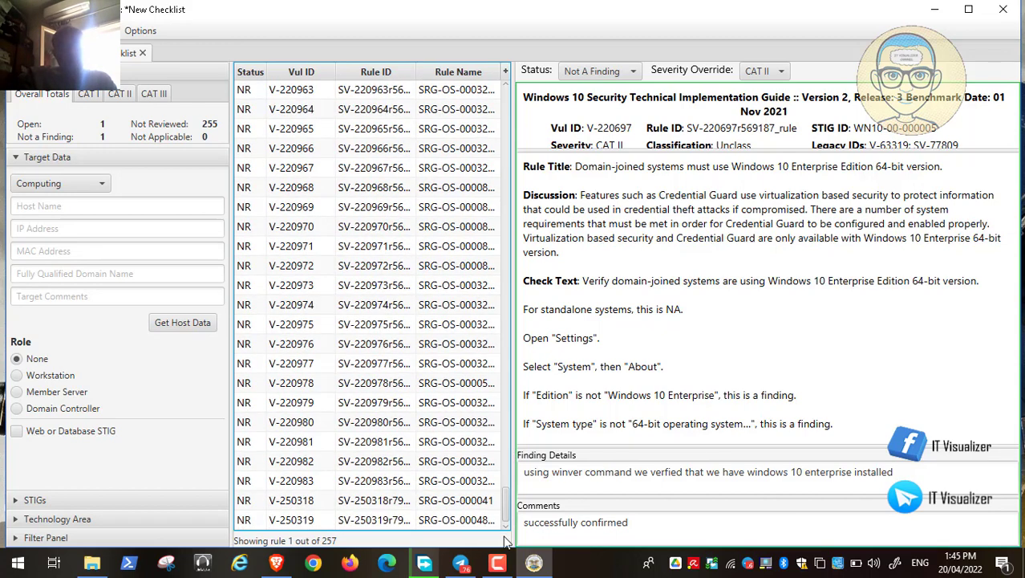
pyautogui.keyDown('shift'); pyautogui.click(248, 521); pyautogui.keyUp('shift')
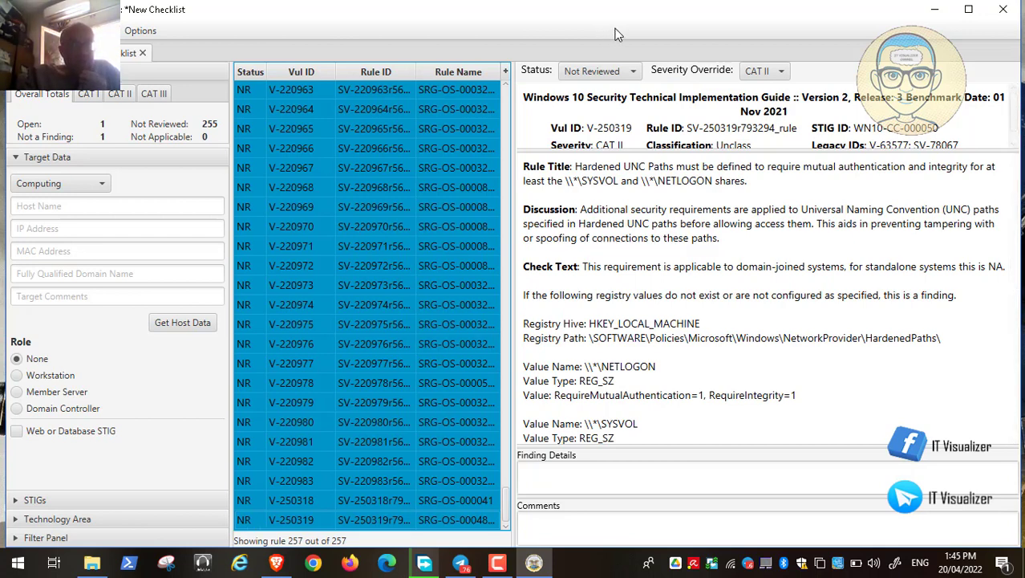
pyautogui.click(630, 71)
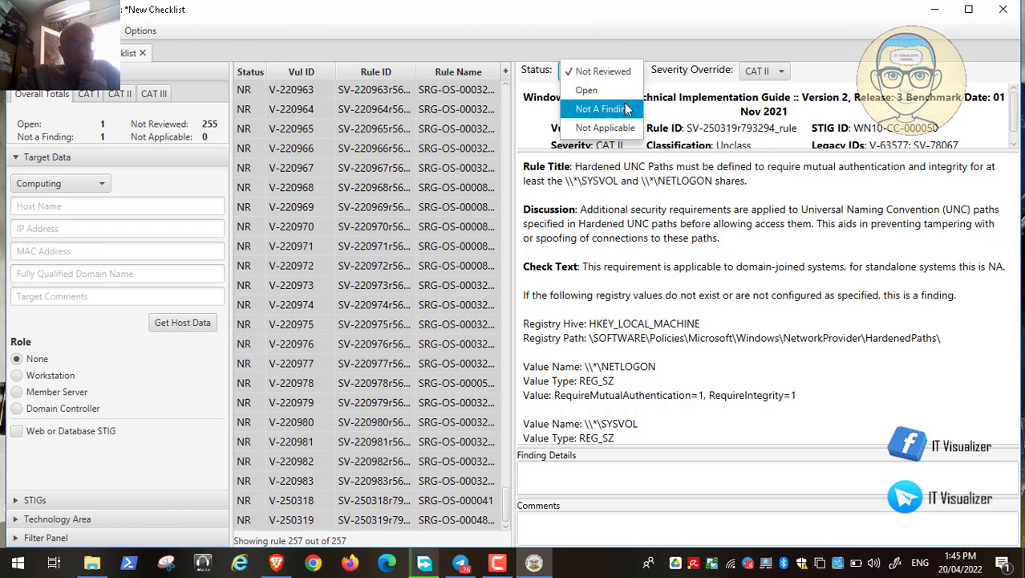
pyautogui.click(624, 110)
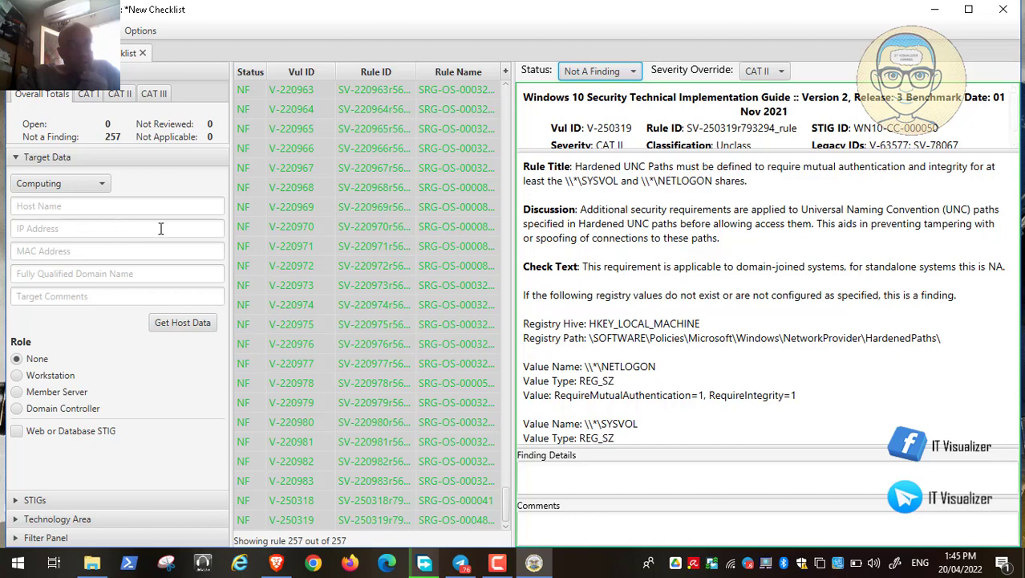
# Step: Fill in the target data automatically from the host computer and set its role to Workstation
pyautogui.click(178, 327)
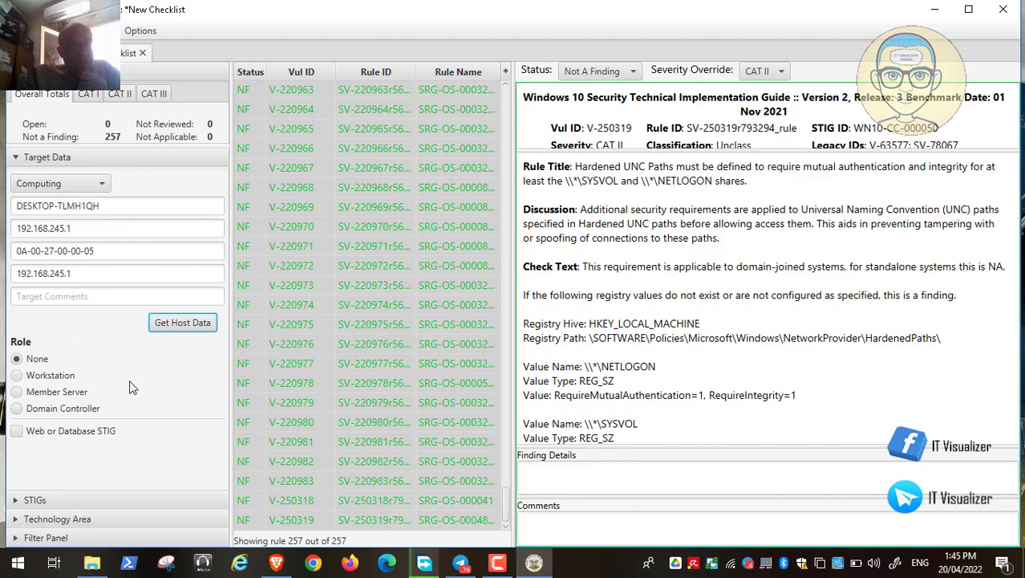
pyautogui.click(18, 375)
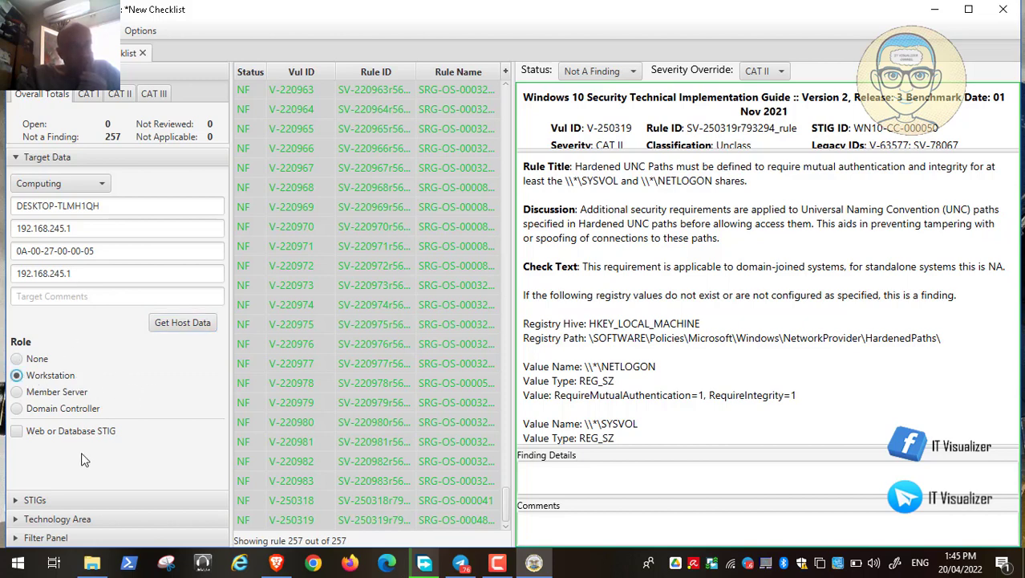
# Step: Show the STIGs included in the checklist and set the technology area to Windows OS
pyautogui.click(85, 499)
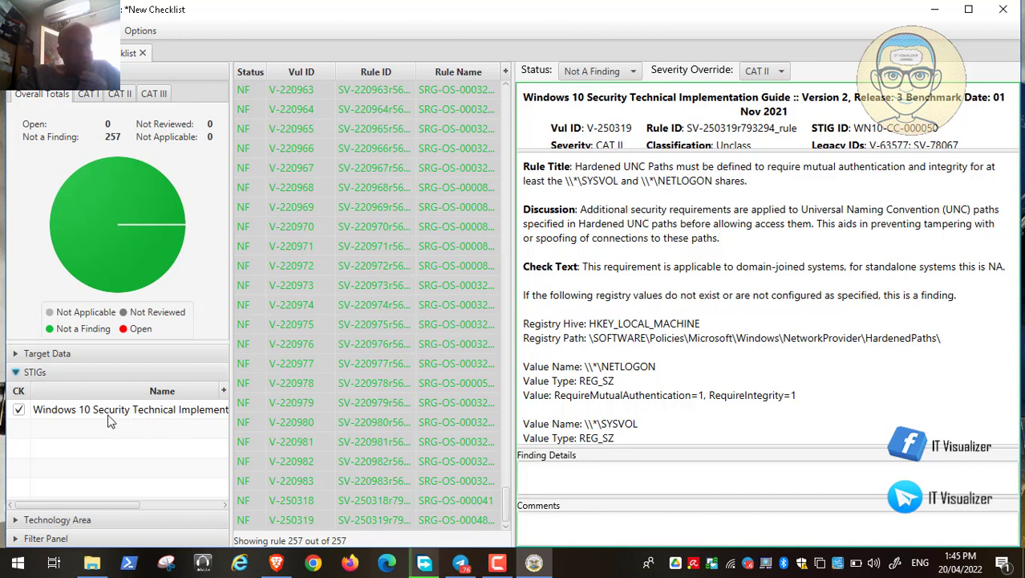
pyautogui.click(101, 519)
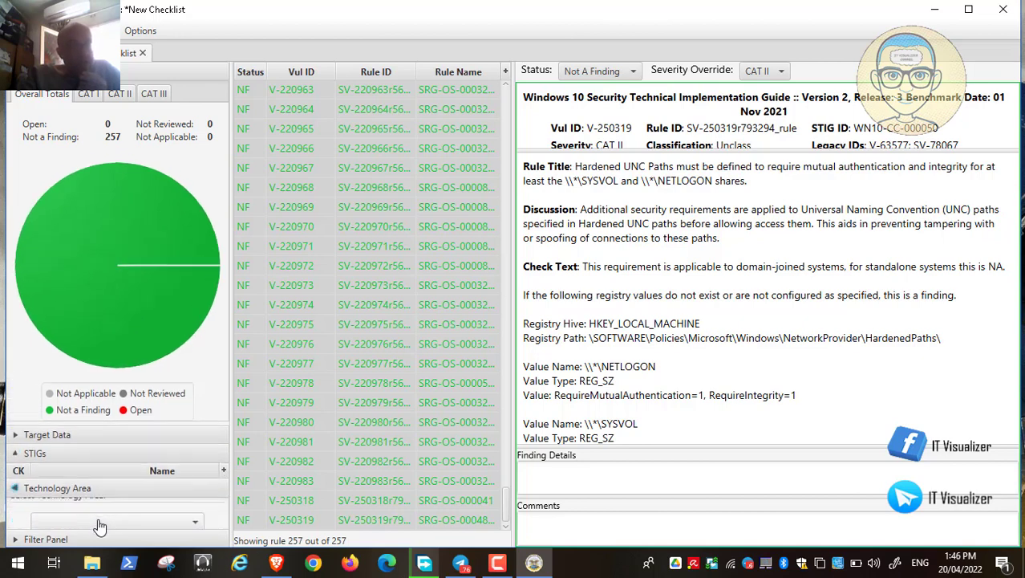
pyautogui.click(157, 514)
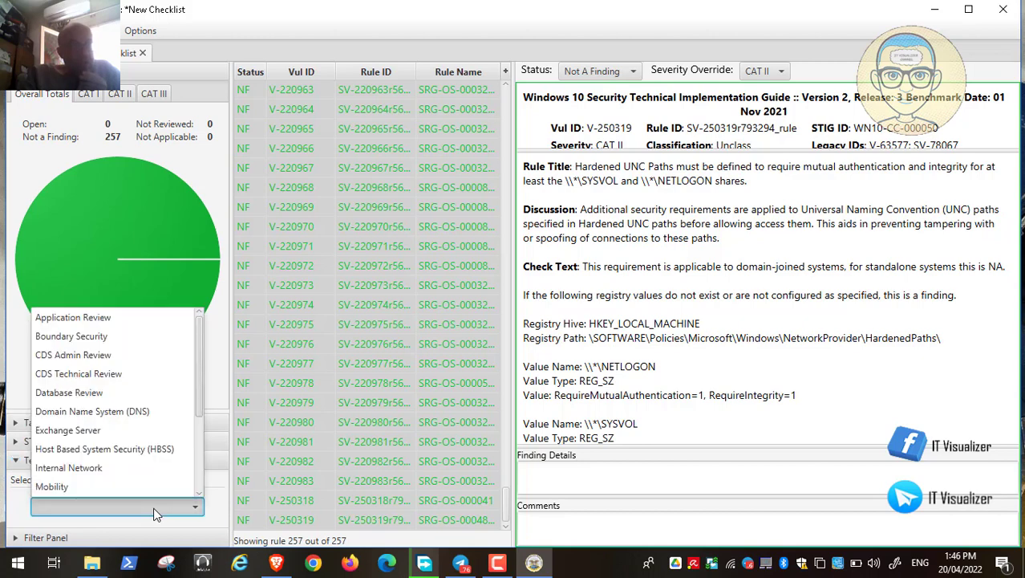
pyautogui.scroll(-3, 201, 477)
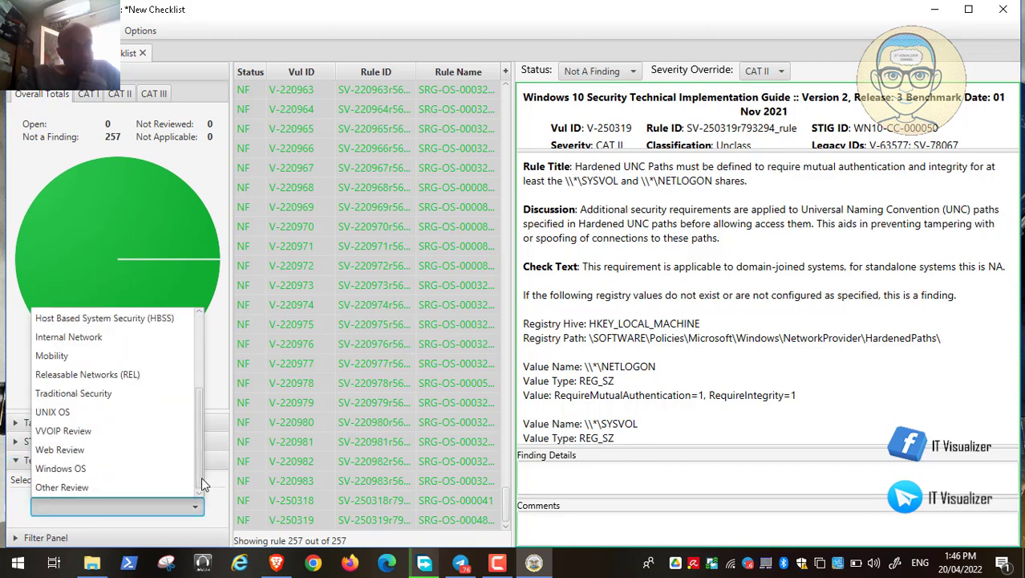
pyautogui.click(80, 470)
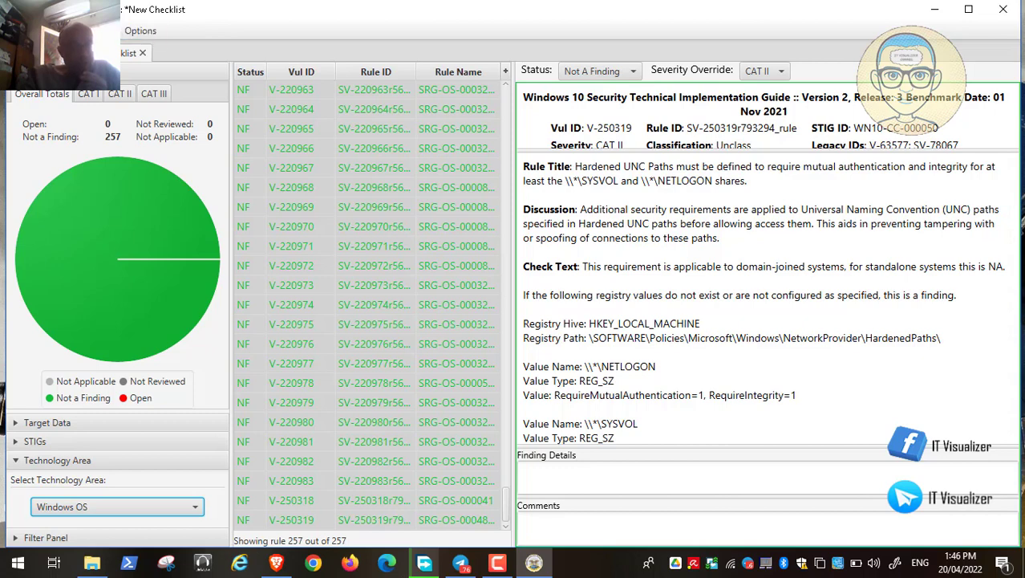
# Step: Start a CSV export of the checklist and exclude the Vuln ID, Rule ID and STIG ID fields
pyautogui.click(100, 31)
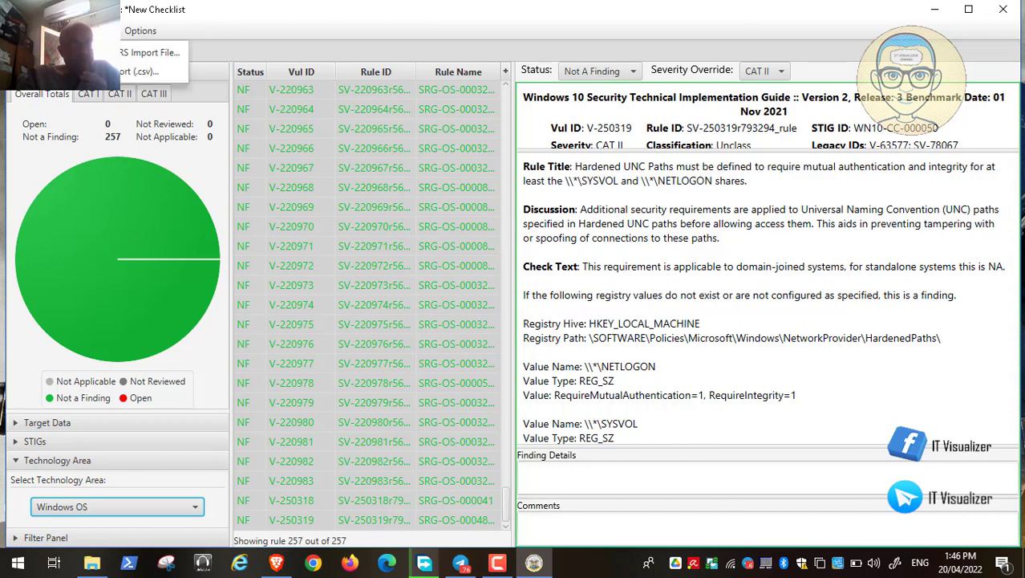
pyautogui.click(126, 71)
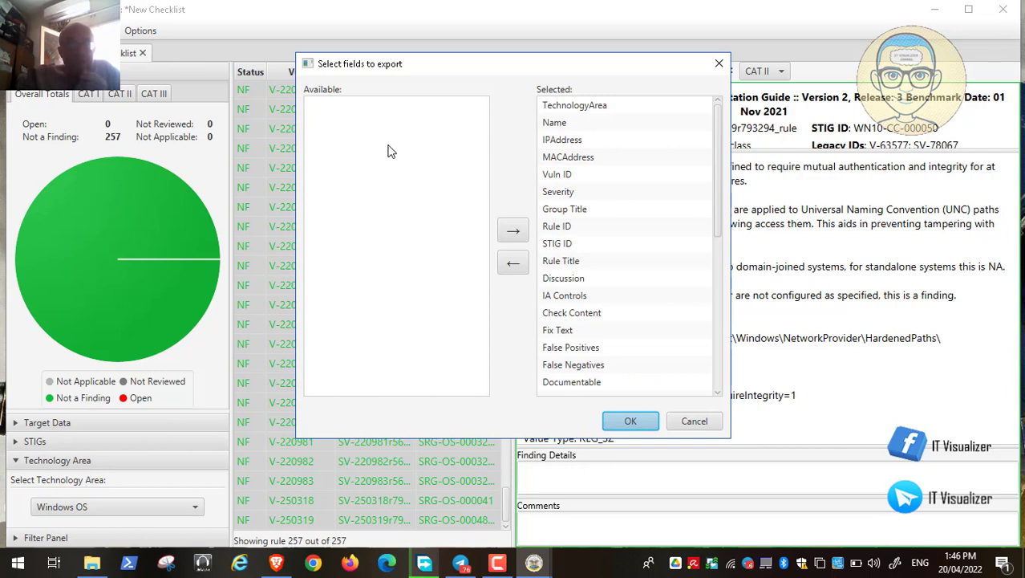
pyautogui.click(559, 175)
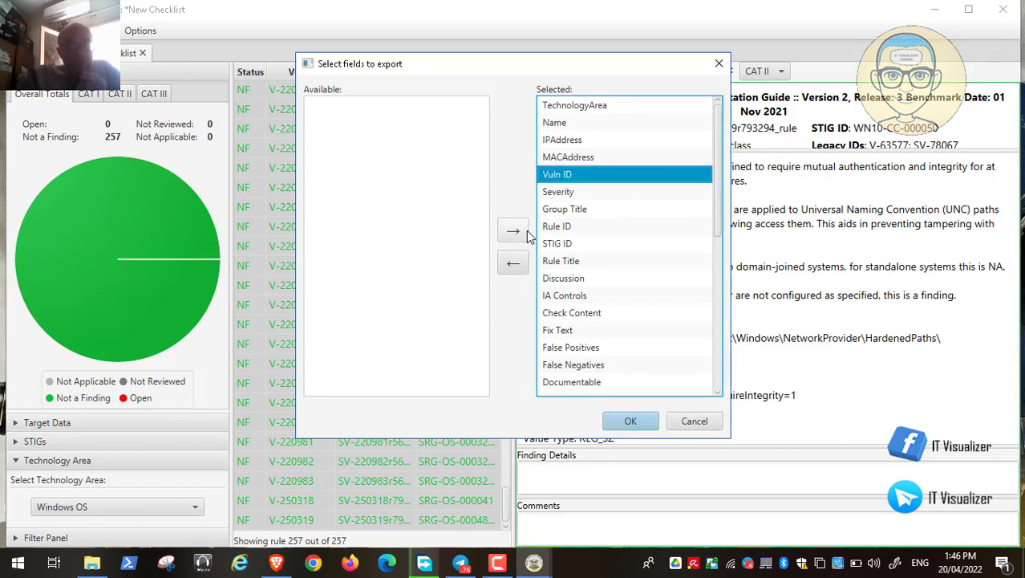
pyautogui.click(514, 263)
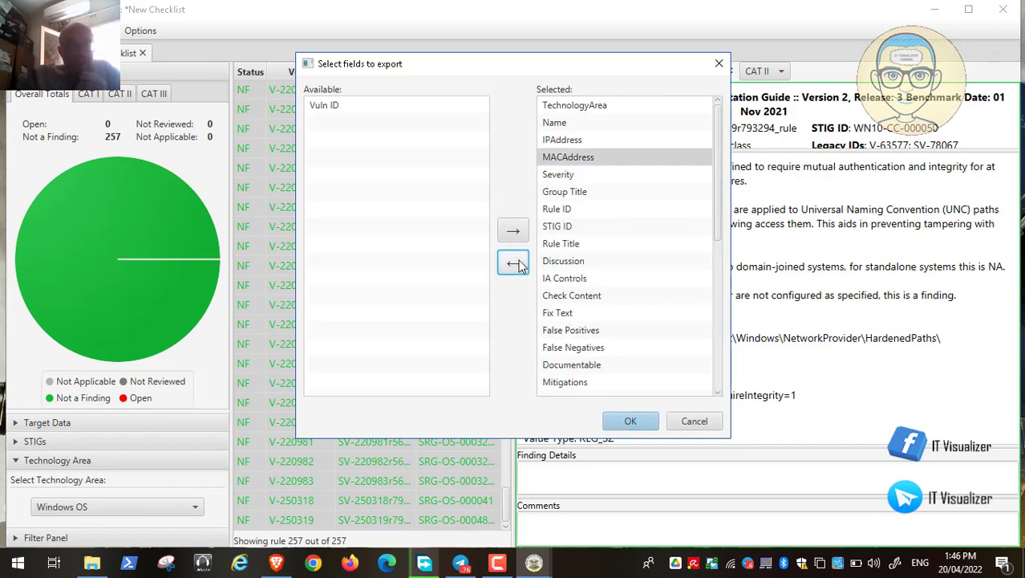
pyautogui.click(568, 208)
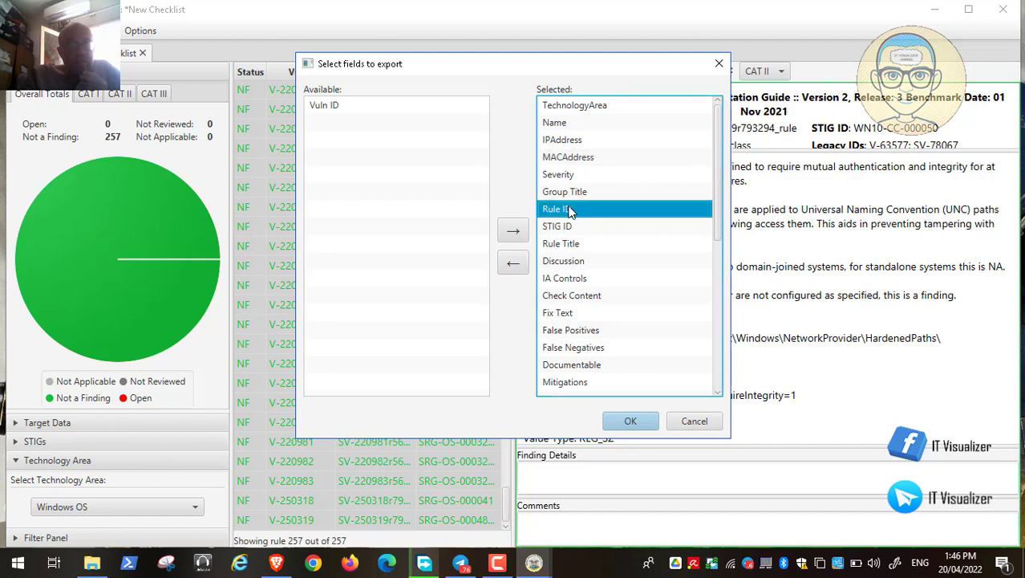
pyautogui.click(514, 264)
pyautogui.click(572, 211)
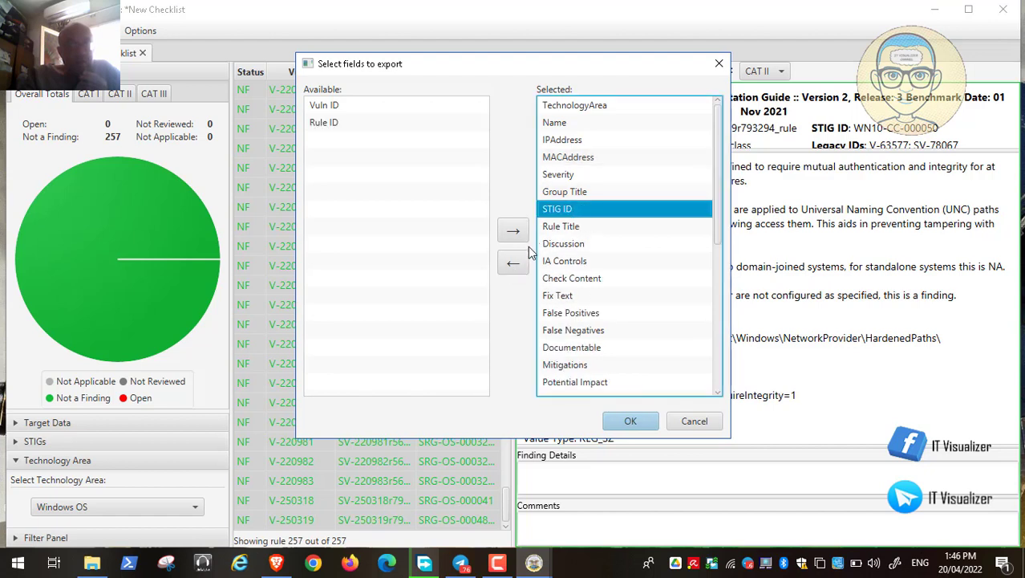
pyautogui.click(513, 262)
# Step: Remove Discussion, IA Controls, Fix Text and Check Content from the fields selected for export
pyautogui.click(568, 229)
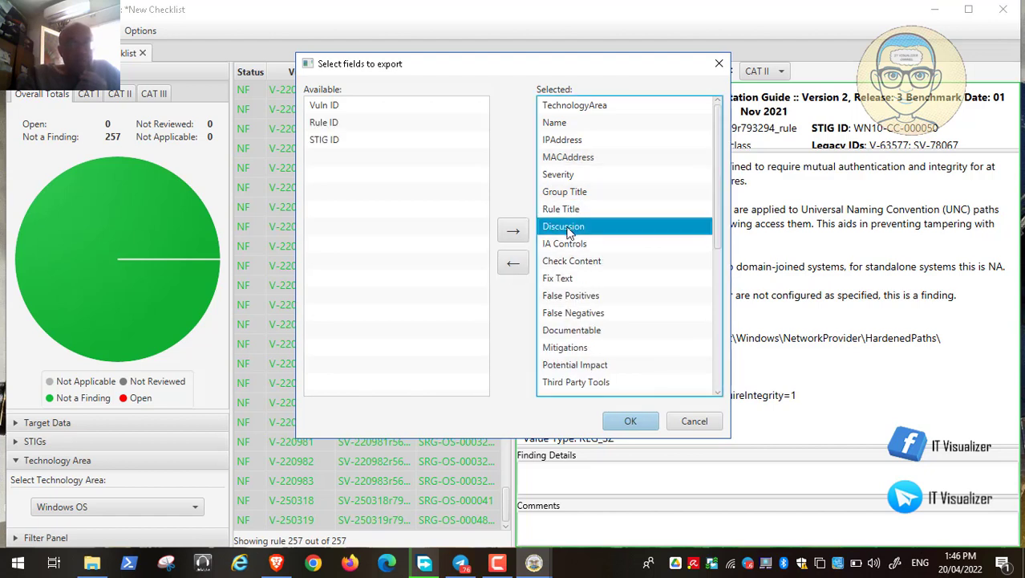
pyautogui.click(513, 262)
pyautogui.click(561, 229)
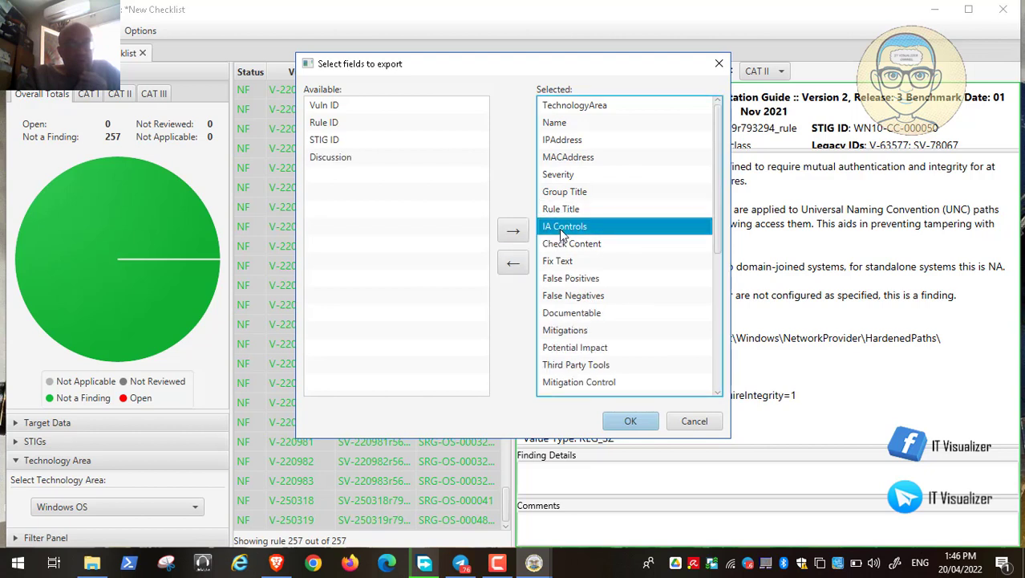
pyautogui.click(513, 262)
pyautogui.click(559, 245)
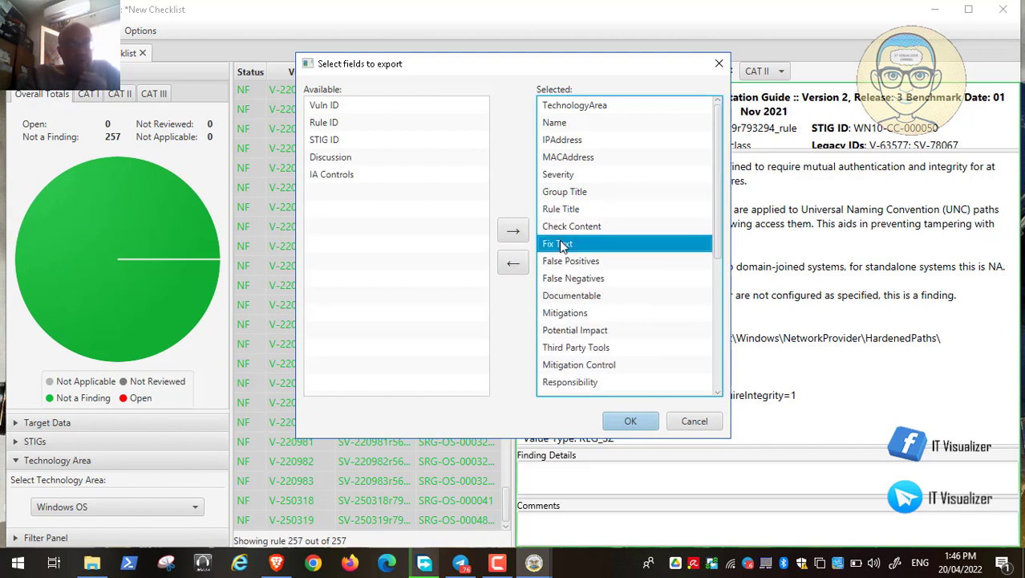
pyautogui.click(514, 262)
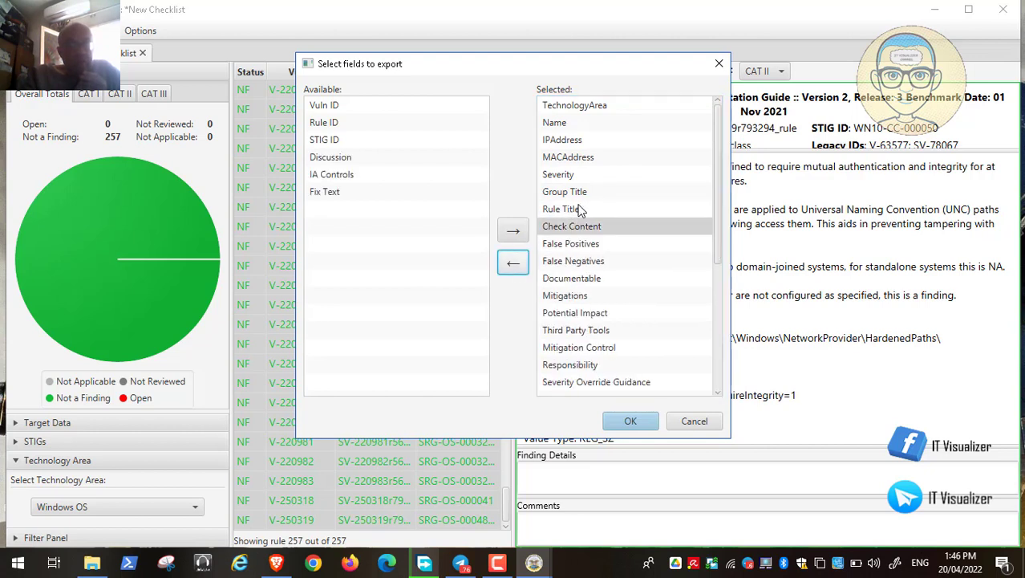
pyautogui.click(512, 264)
# Step: Remove False Positives, False Negatives and Documentable from the export fields
pyautogui.click(561, 228)
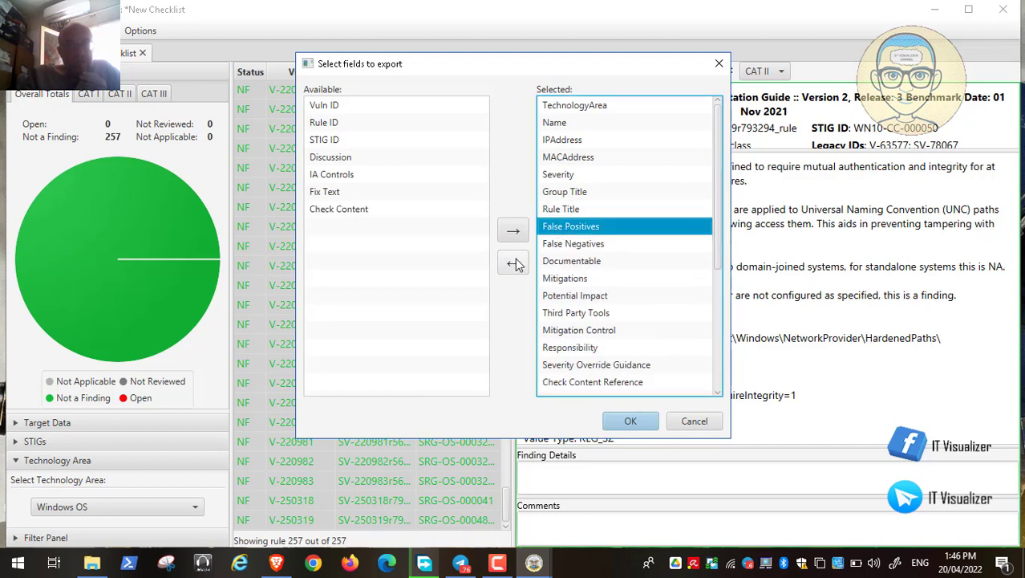
pyautogui.click(516, 265)
pyautogui.click(592, 227)
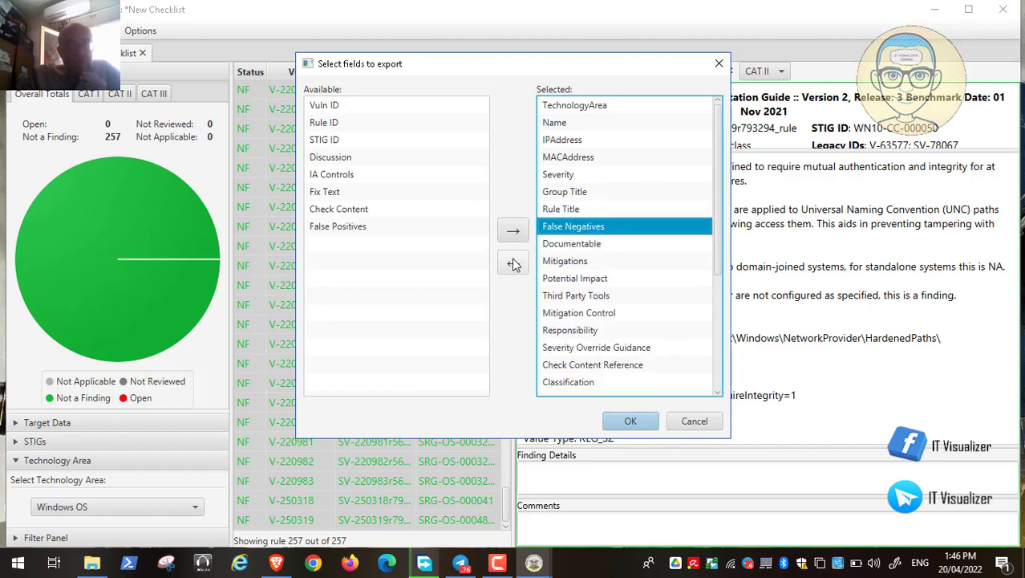
pyautogui.click(514, 265)
pyautogui.click(568, 228)
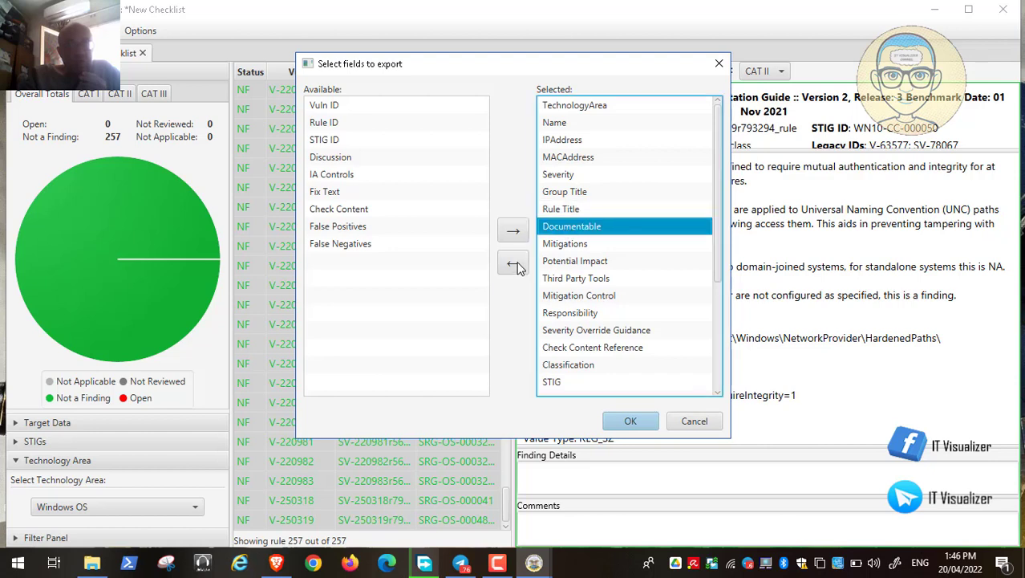
pyautogui.click(515, 265)
# Step: Remove Mitigations, Potential Impact, Third Party Tools and Mitigation Control from the export fields
pyautogui.click(576, 230)
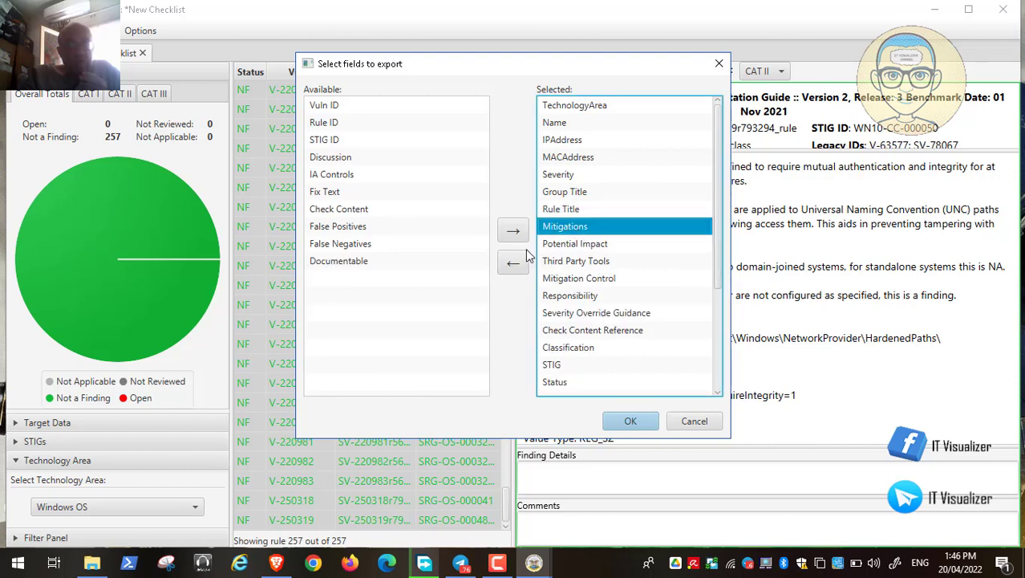
pyautogui.click(517, 262)
pyautogui.click(568, 230)
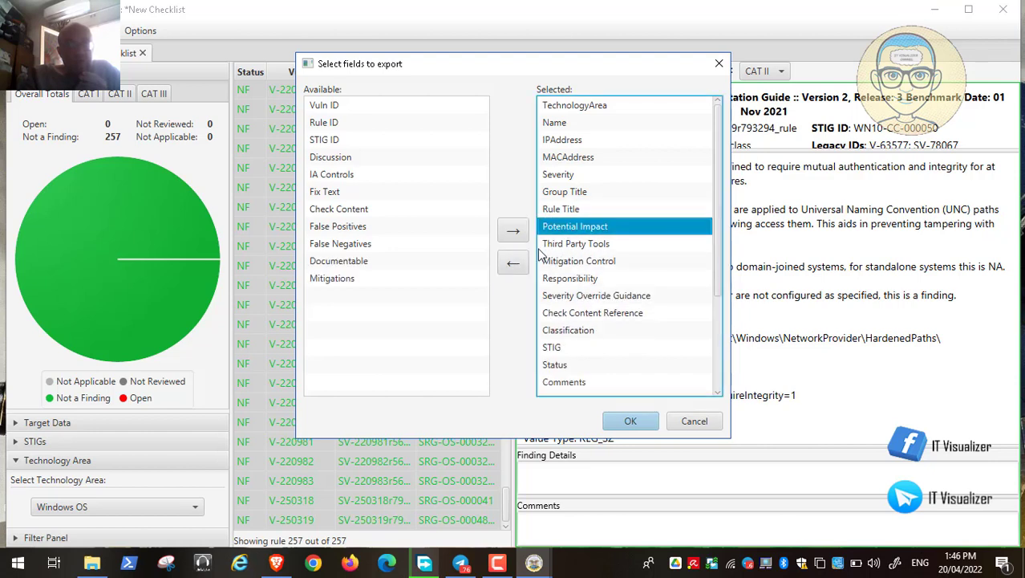
pyautogui.click(514, 263)
pyautogui.click(570, 228)
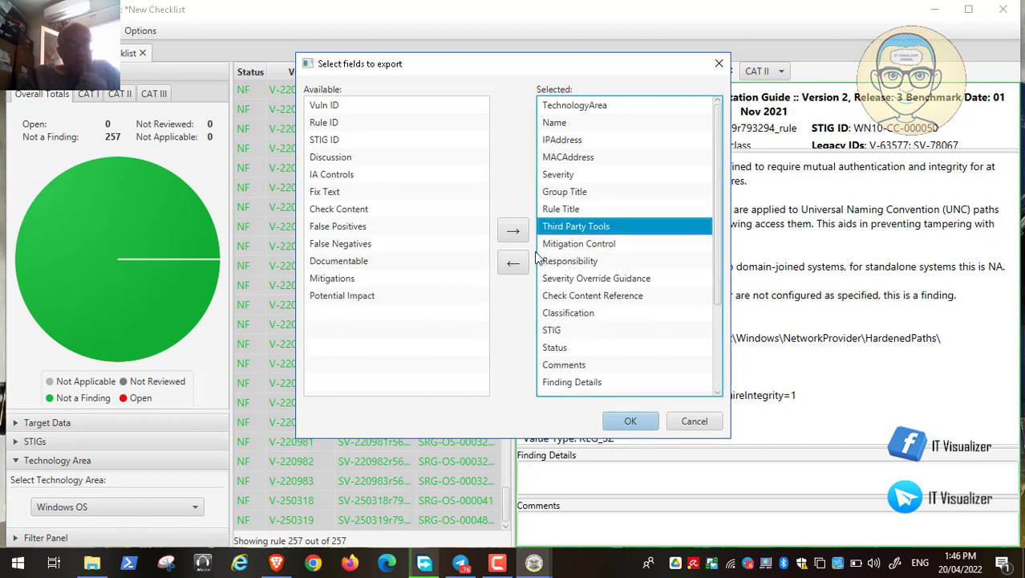
pyautogui.click(513, 263)
pyautogui.click(567, 230)
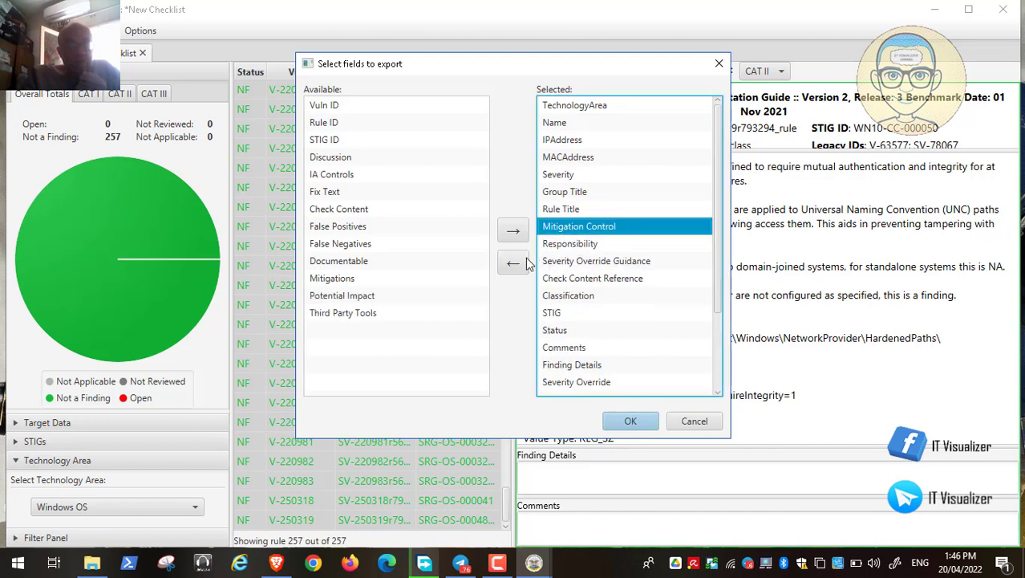
pyautogui.click(514, 263)
# Step: Remove Severity Override Guidance, Check Content Reference and Classification from the export fields
pyautogui.click(594, 244)
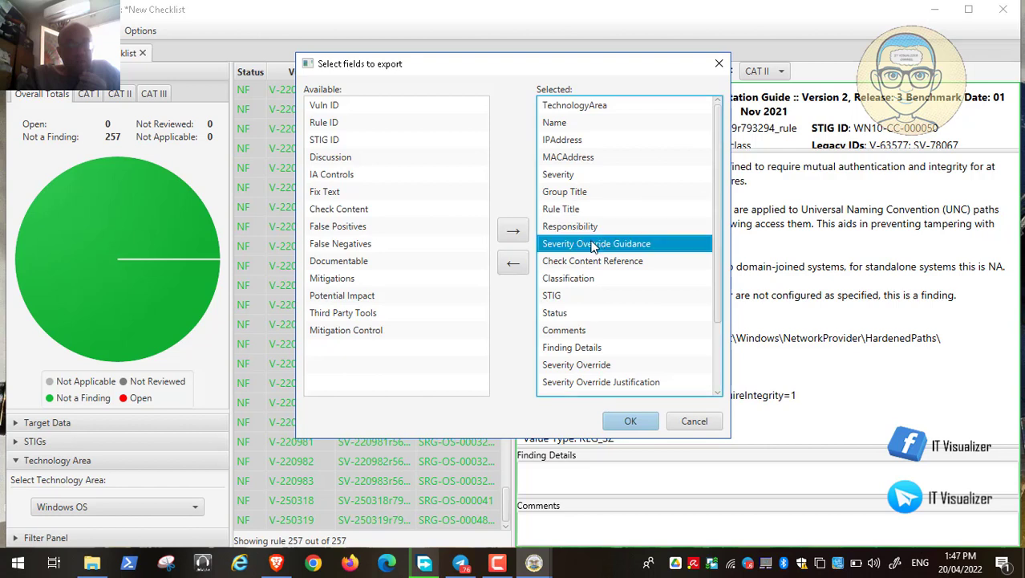
pyautogui.click(513, 263)
pyautogui.click(569, 245)
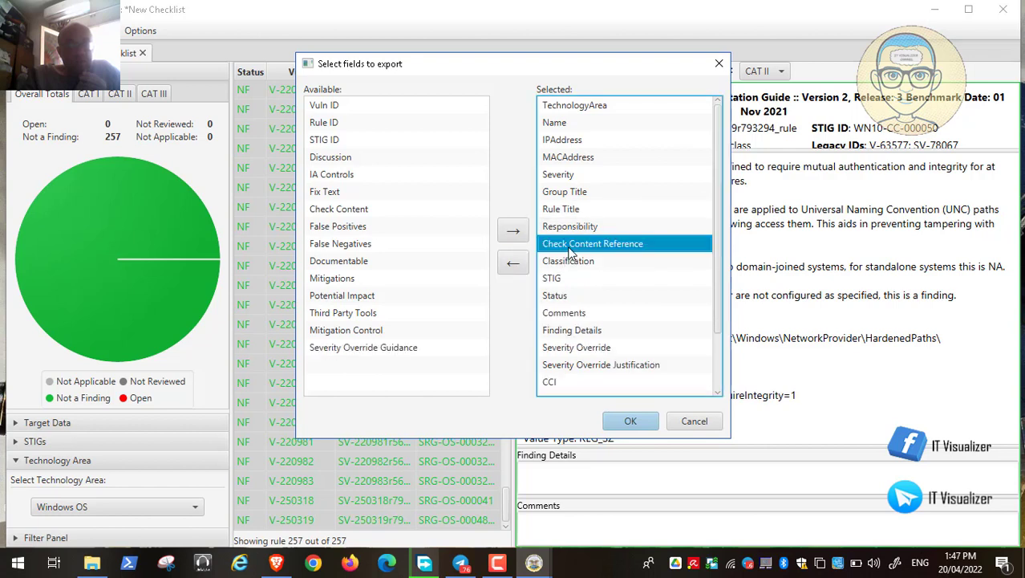
pyautogui.click(513, 262)
pyautogui.click(568, 245)
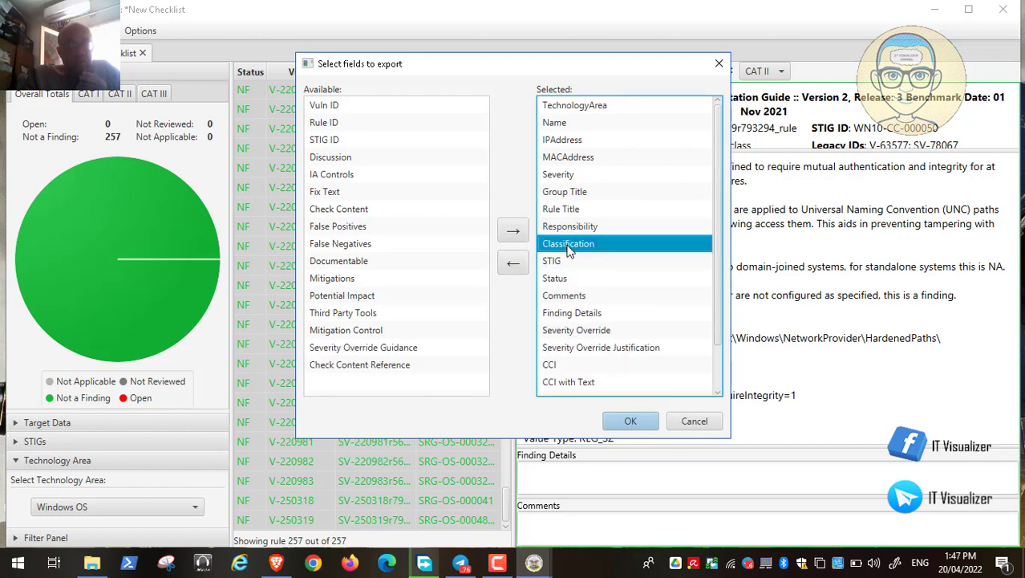
pyautogui.click(513, 263)
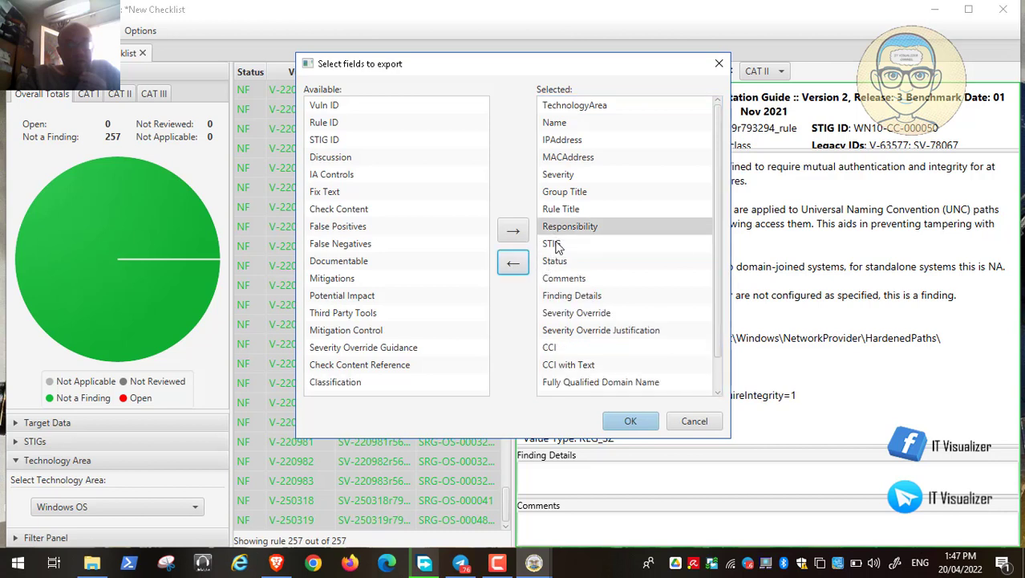
# Step: Remove Severity Override and Severity Override Justification from the export fields
pyautogui.click(558, 245)
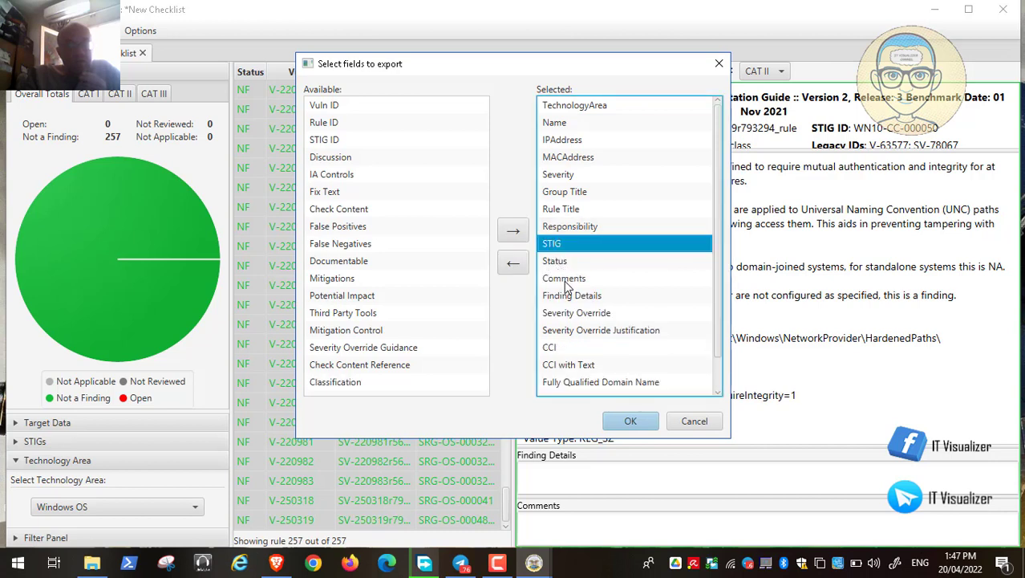
pyautogui.click(579, 314)
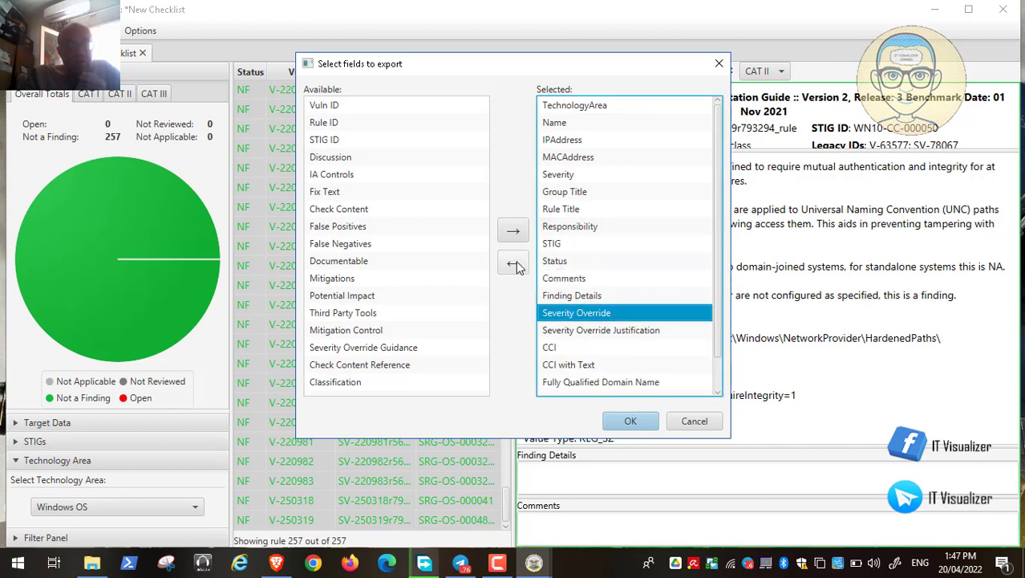
pyautogui.click(514, 264)
pyautogui.click(584, 313)
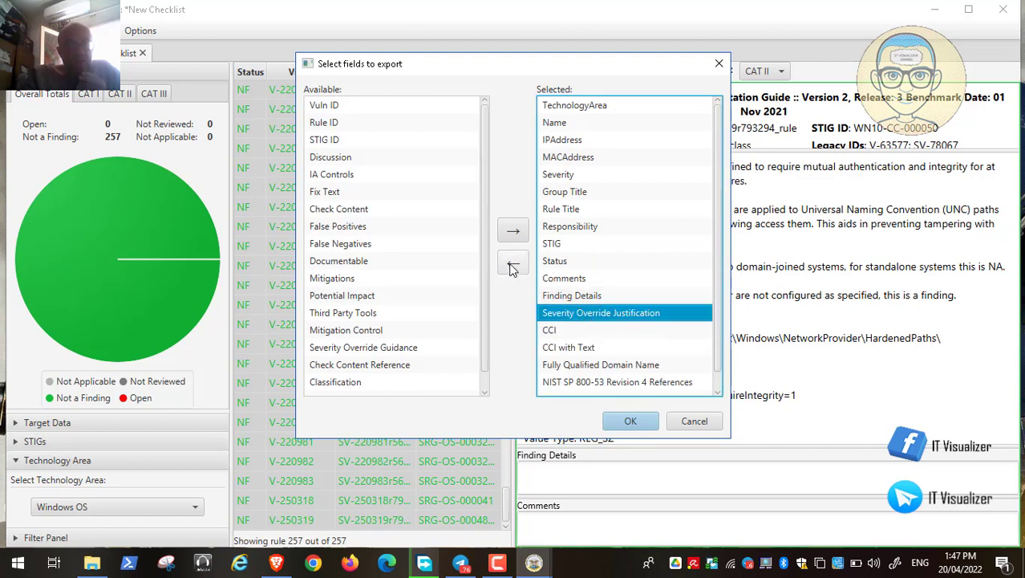
pyautogui.click(514, 264)
# Step: Remove CCI, CCI with Text, NIST SP 800-53 Revision 4 References and Legacy from the export fields
pyautogui.click(563, 315)
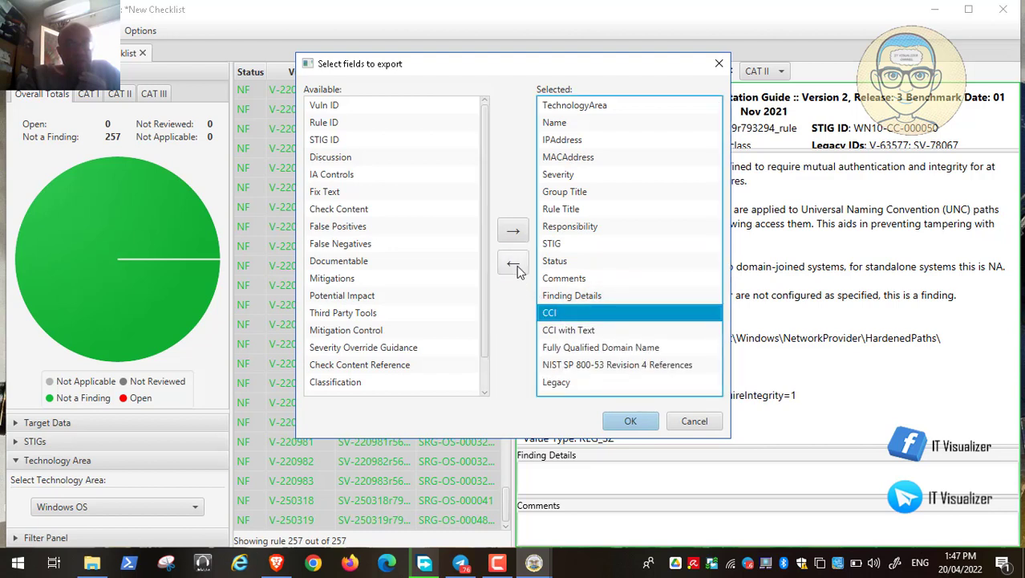
pyautogui.click(513, 264)
pyautogui.click(584, 315)
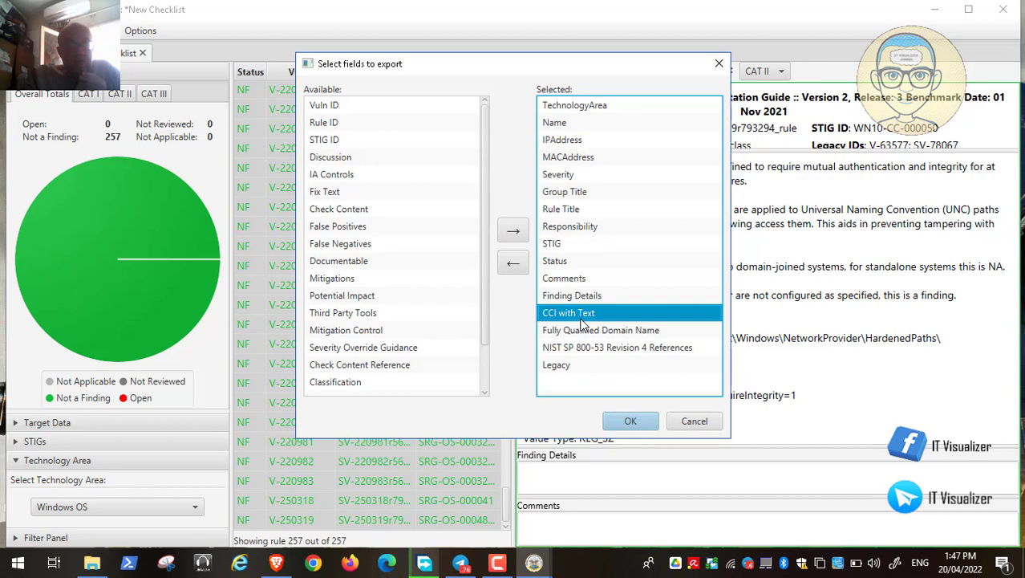
pyautogui.click(513, 264)
pyautogui.click(610, 331)
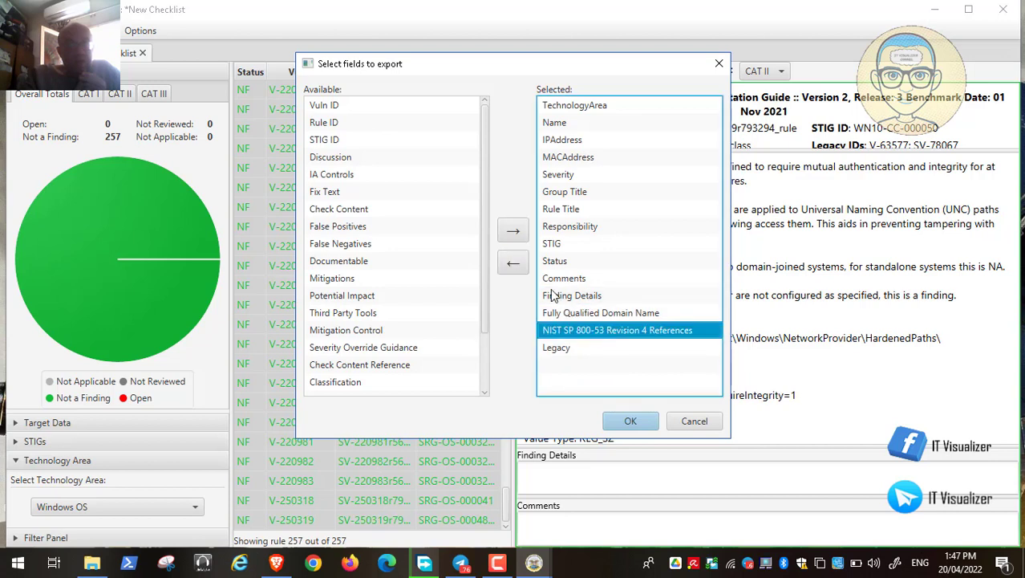
pyautogui.click(514, 264)
pyautogui.click(556, 329)
pyautogui.click(513, 263)
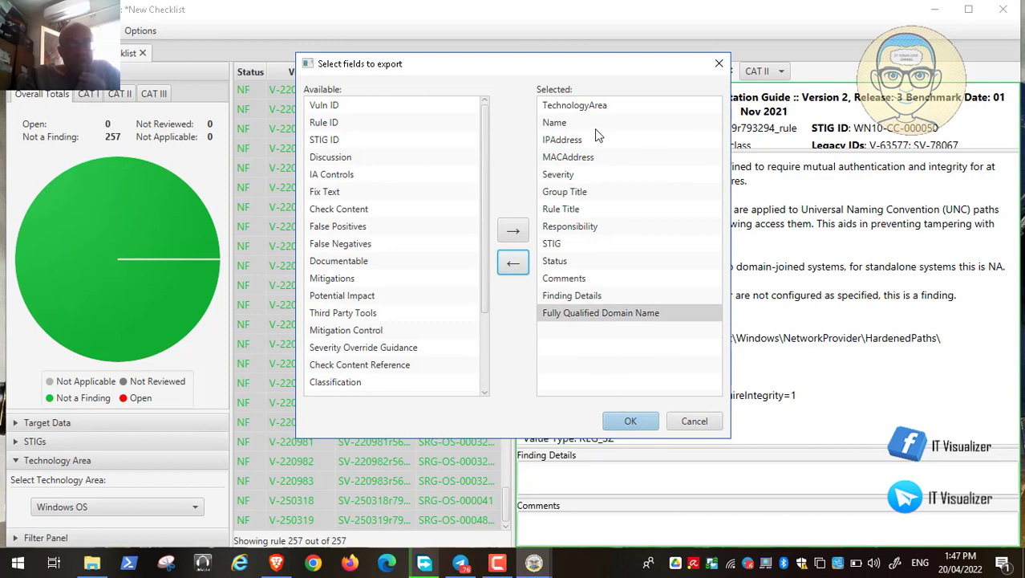
# Step: Accept the remaining fields and save the export on the Desktop as test.csv, replacing the existing file
pyautogui.click(631, 421)
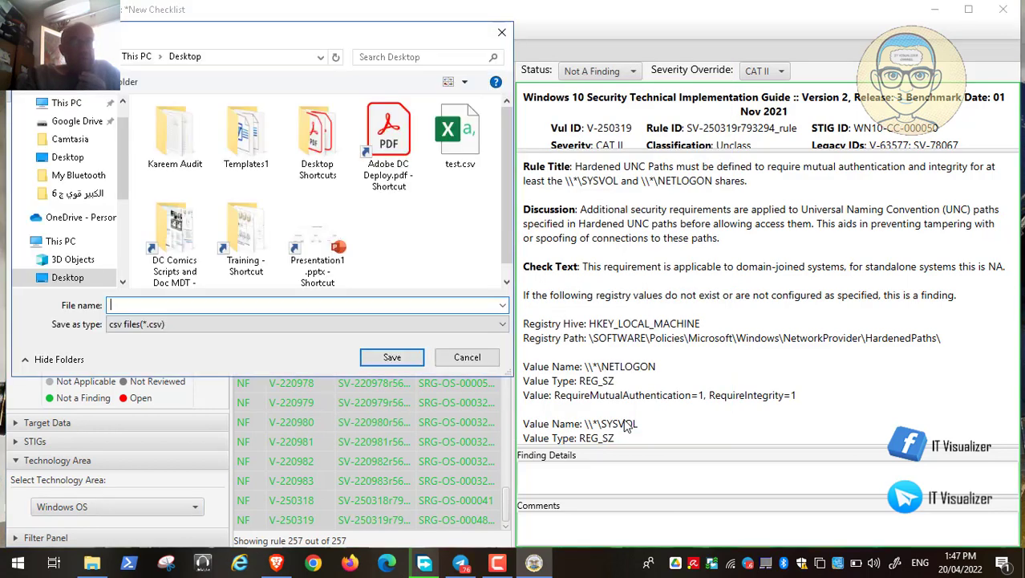
pyautogui.click(462, 147)
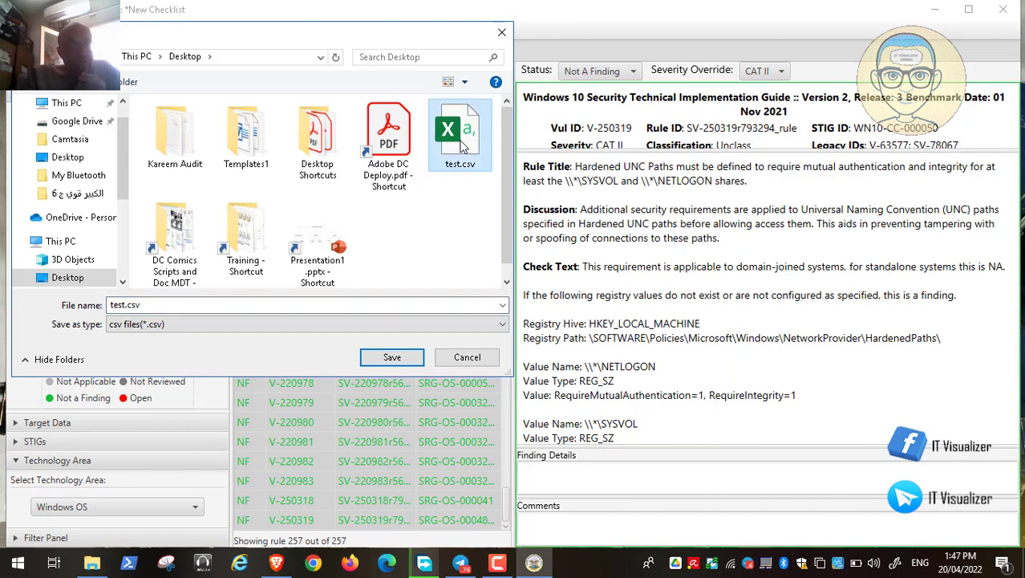
pyautogui.click(392, 358)
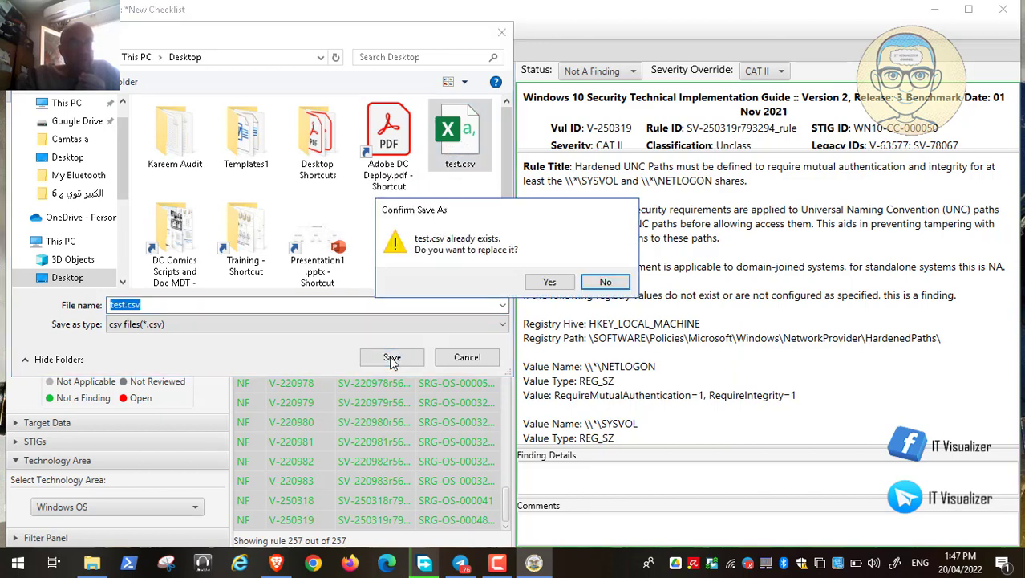
pyautogui.click(548, 281)
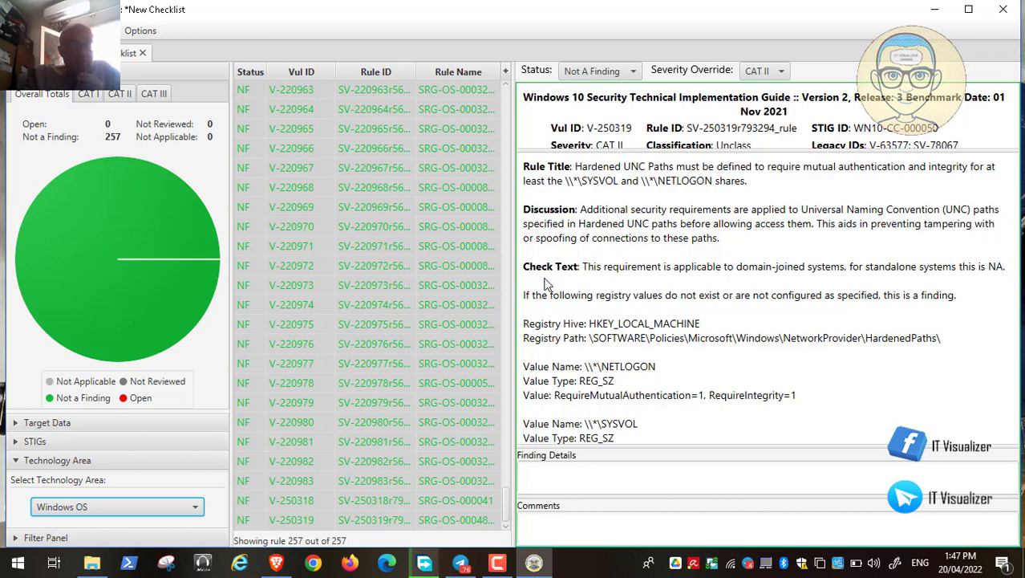
# Step: Minimize the checklist, open test.csv from the desktop in Excel and select the TechnologyArea column
pyautogui.click(934, 9)
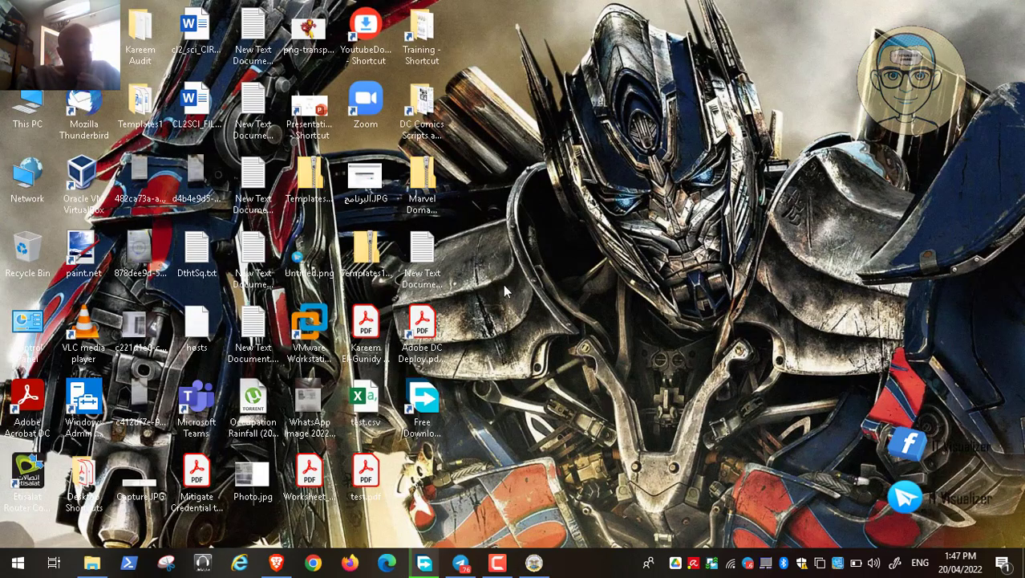
pyautogui.doubleClick(363, 401)
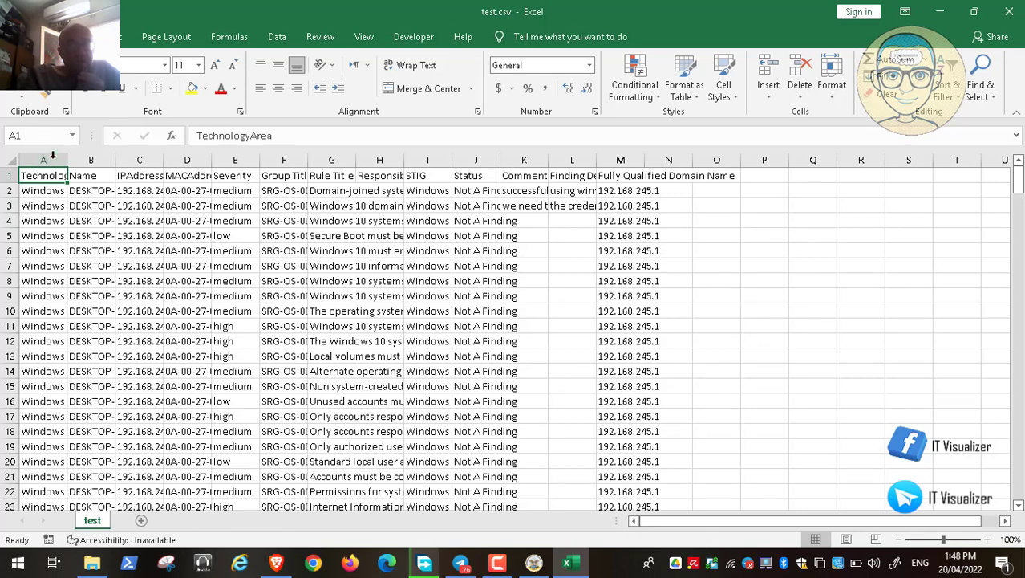
pyautogui.click(52, 161)
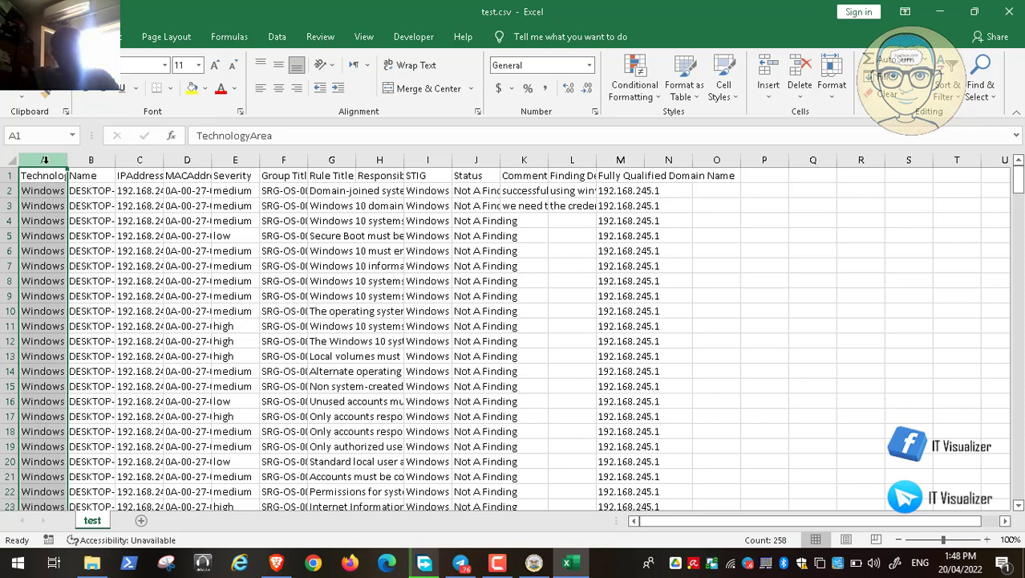
# Step: Fit the widths of all data columns, from TechnologyArea to Fully Qualified Domain Name, to their contents
pyautogui.moveTo(49, 161); pyautogui.dragTo(722, 167)
pyautogui.doubleClick(741, 160)
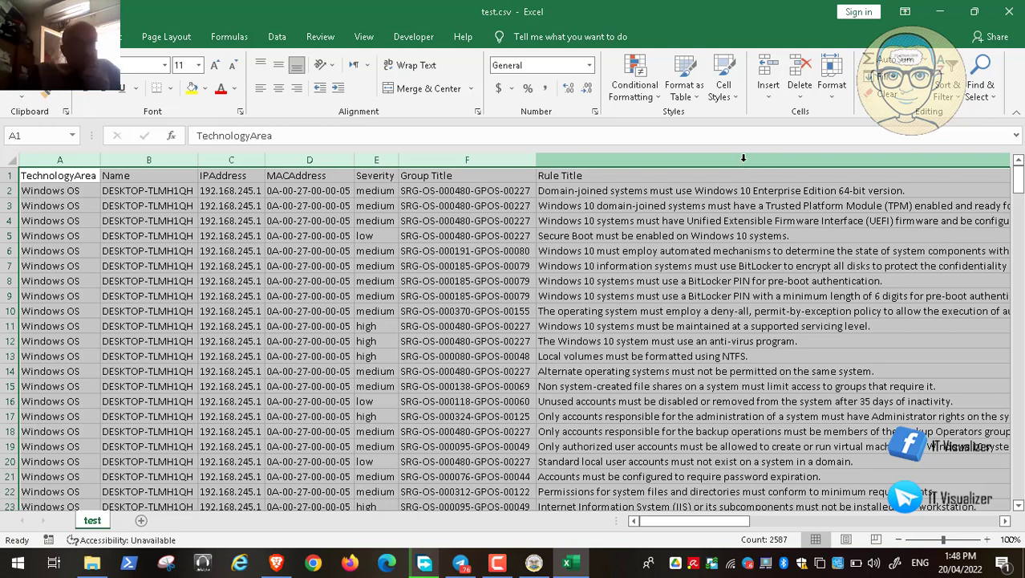
pyautogui.click(75, 191)
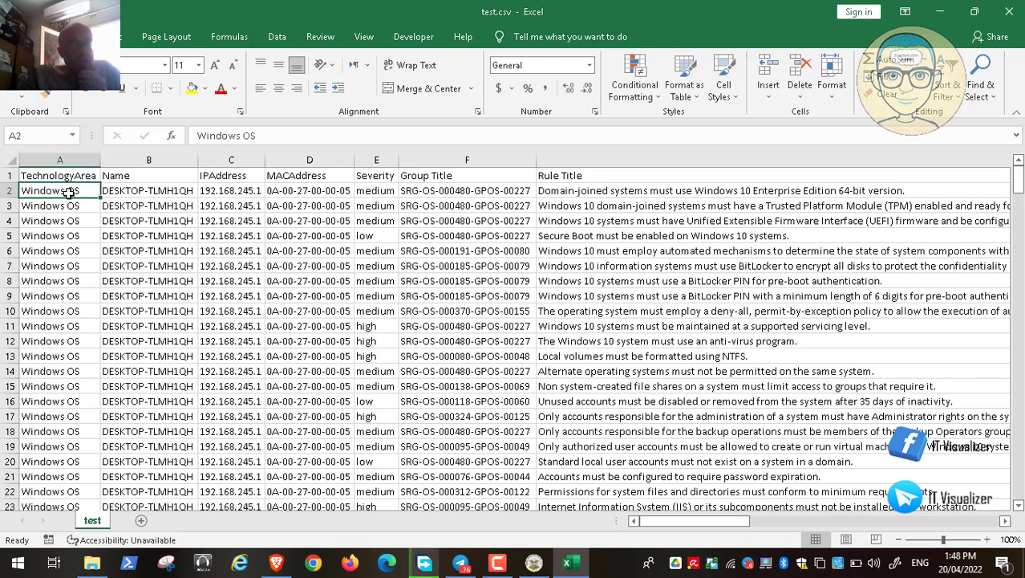
# Step: Review the first record's Name, IPAddress, MACAddress, Severity, Group Title and Rule Title entries
pyautogui.click(146, 197)
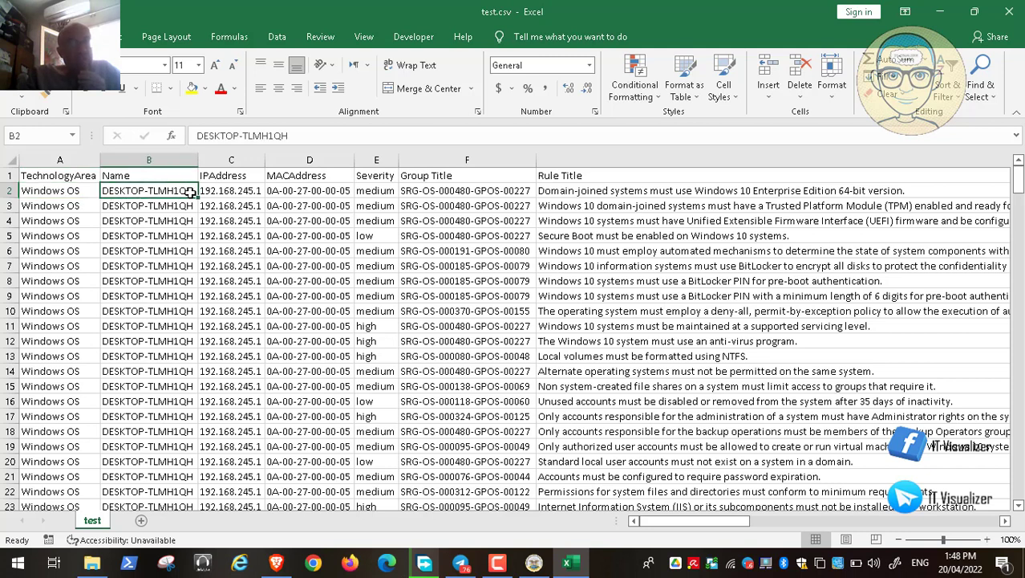
pyautogui.click(226, 195)
pyautogui.click(303, 194)
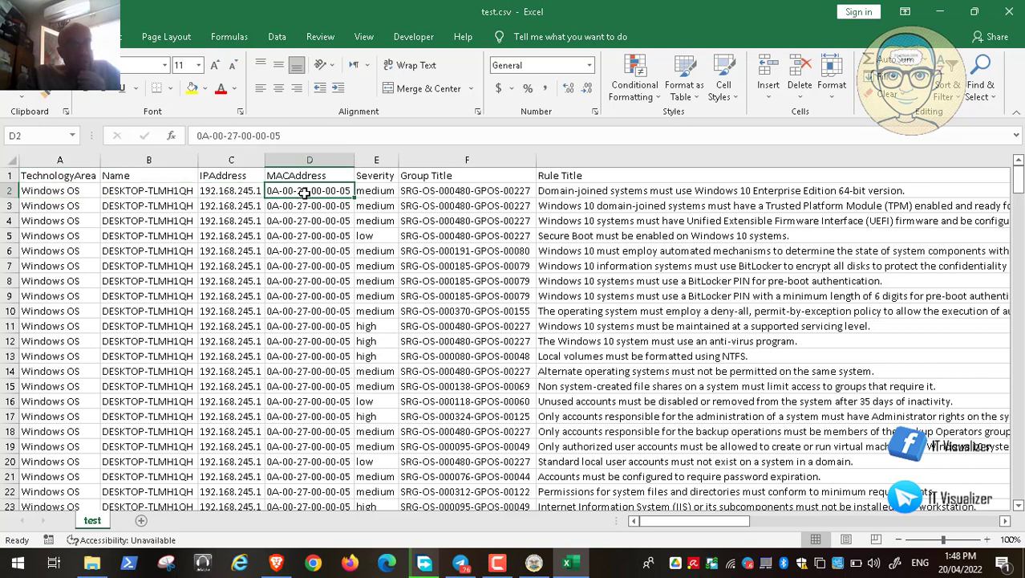
pyautogui.click(387, 176)
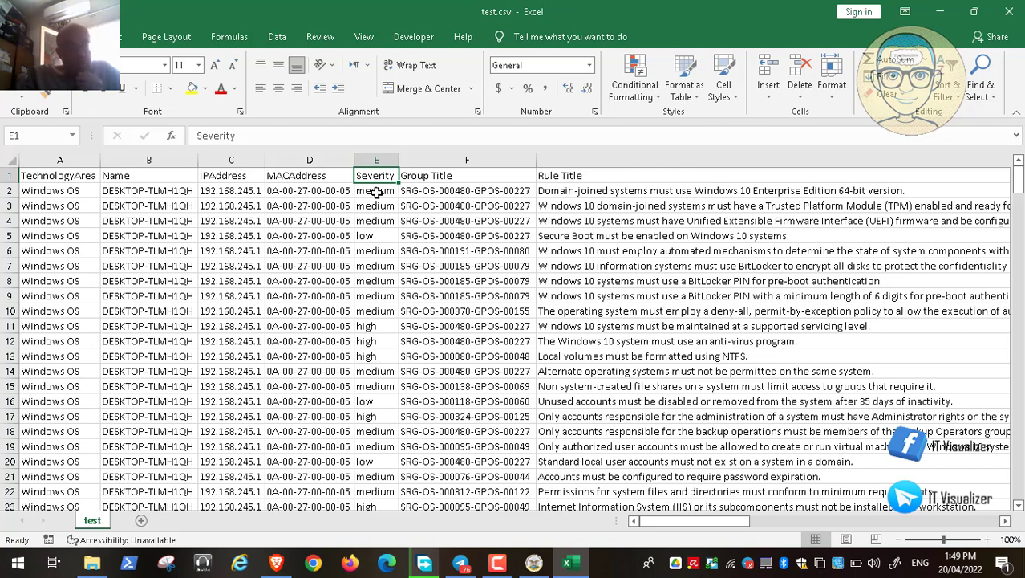
pyautogui.click(499, 191)
pyautogui.click(658, 192)
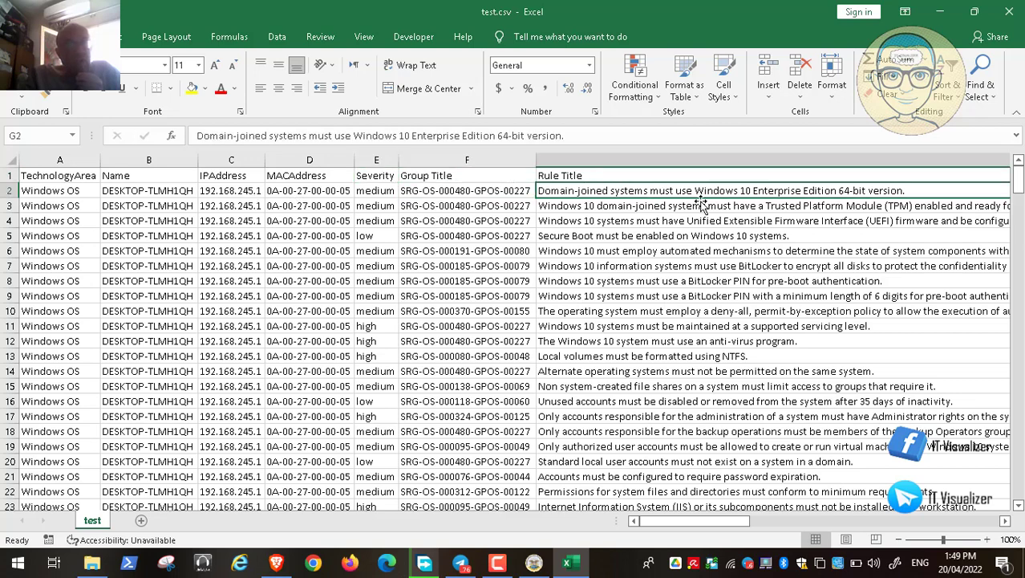
# Step: Widen the Responsibility column until its long entry in row 6 fits completely
pyautogui.hscroll(10, 715, 207)
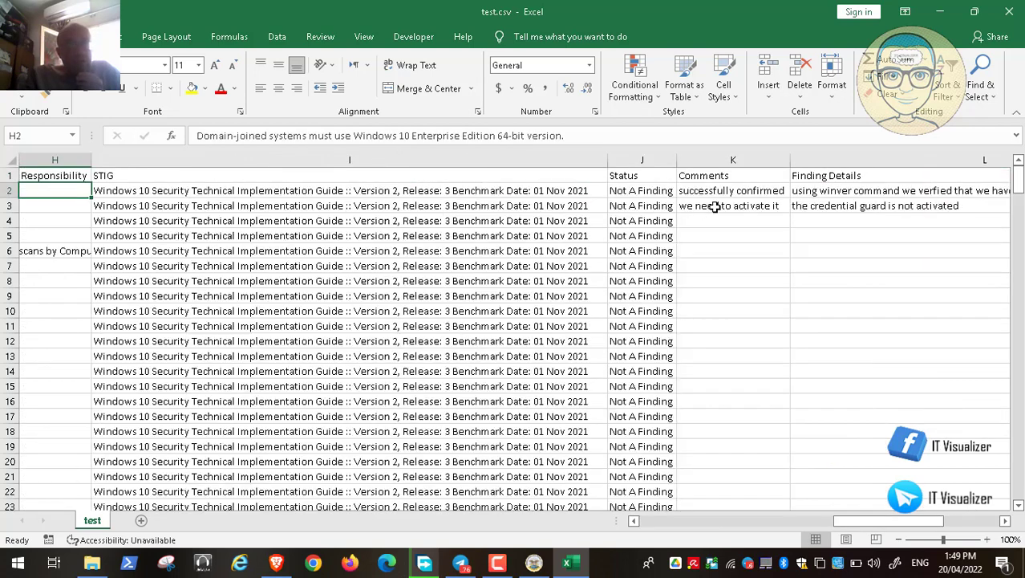
pyautogui.hscroll(-5, 714, 207)
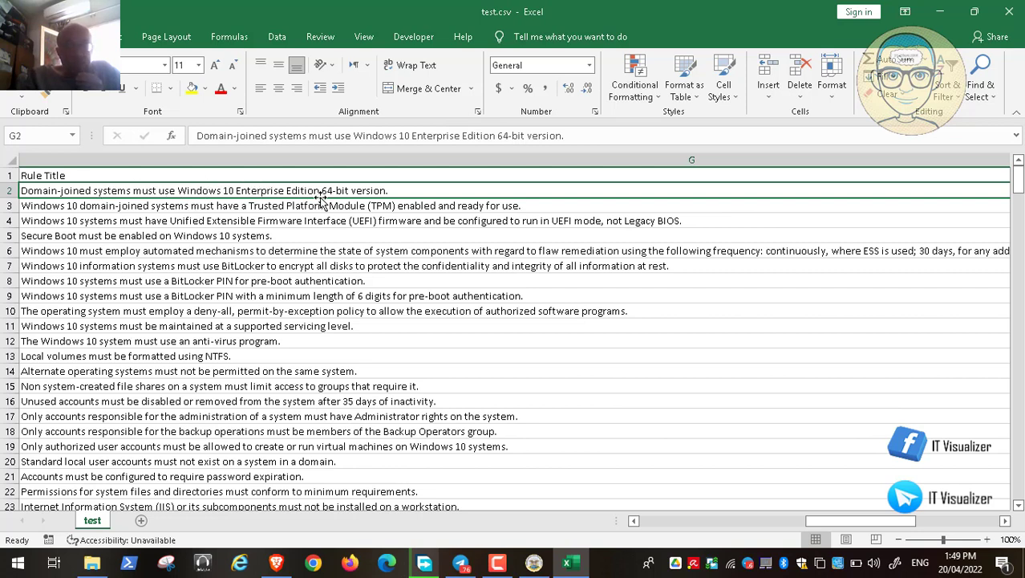
pyautogui.press('Right')
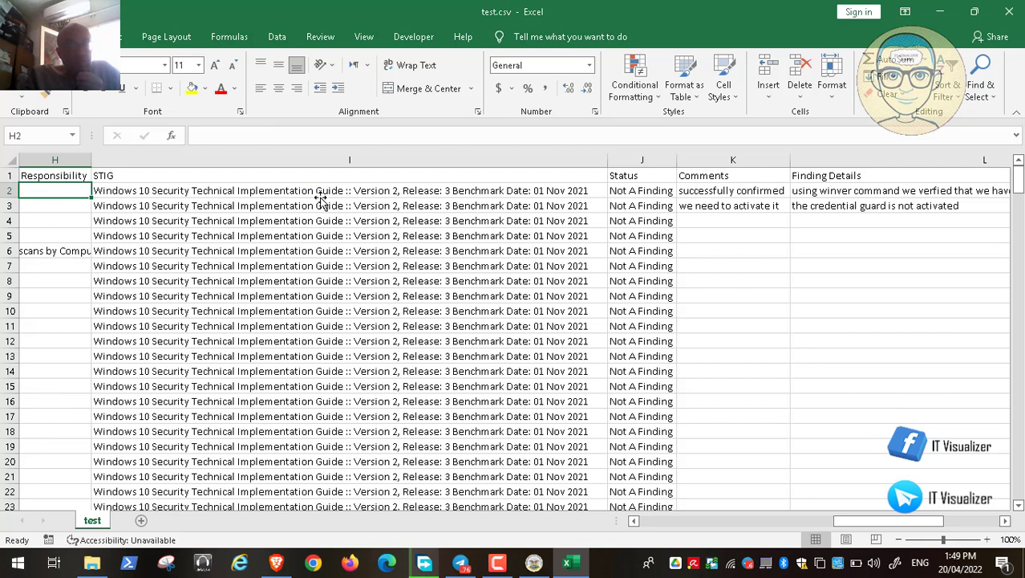
pyautogui.click(634, 521)
pyautogui.click(634, 520)
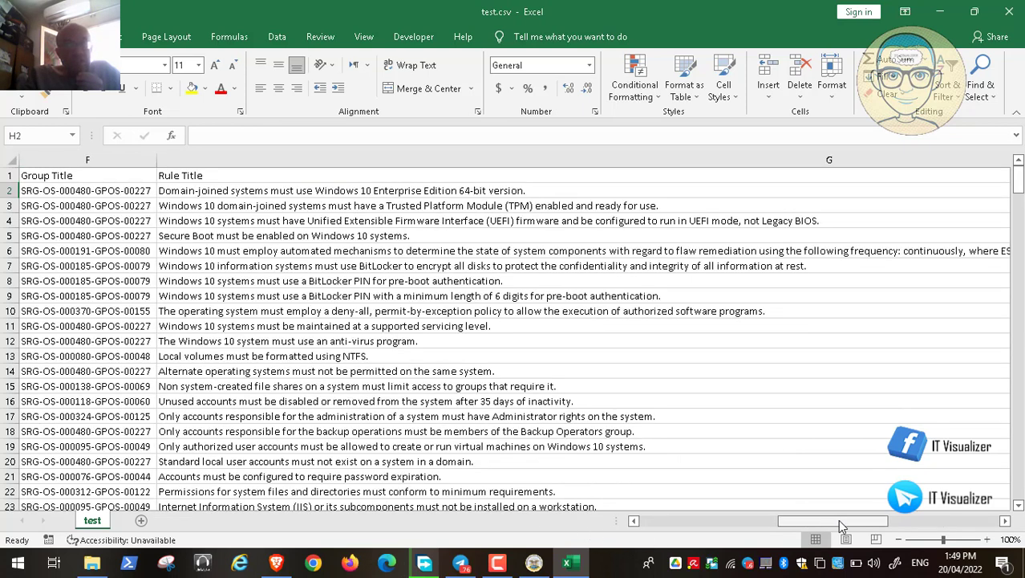
pyautogui.moveTo(840, 521); pyautogui.dragTo(881, 522)
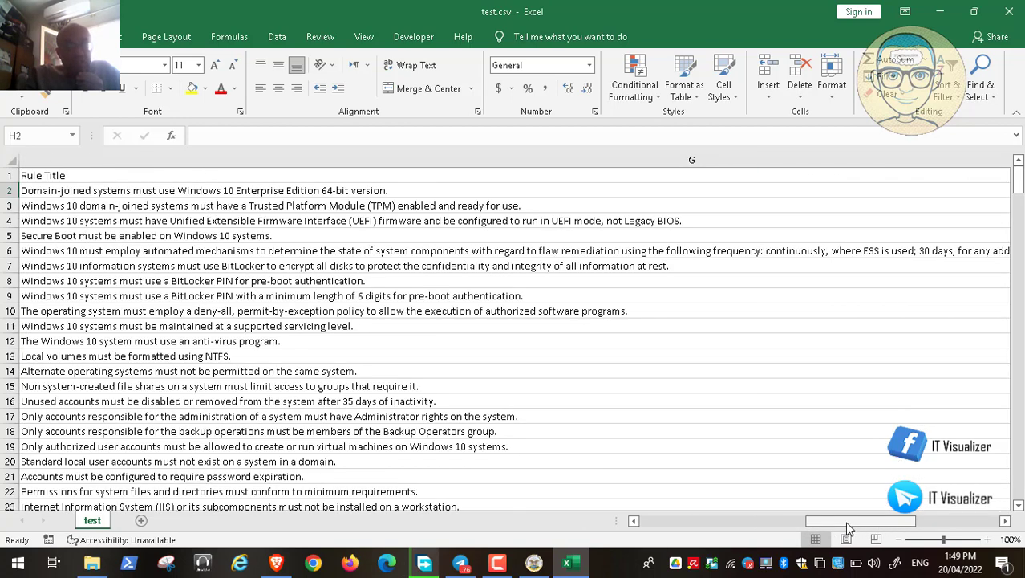
pyautogui.moveTo(845, 521); pyautogui.dragTo(866, 525)
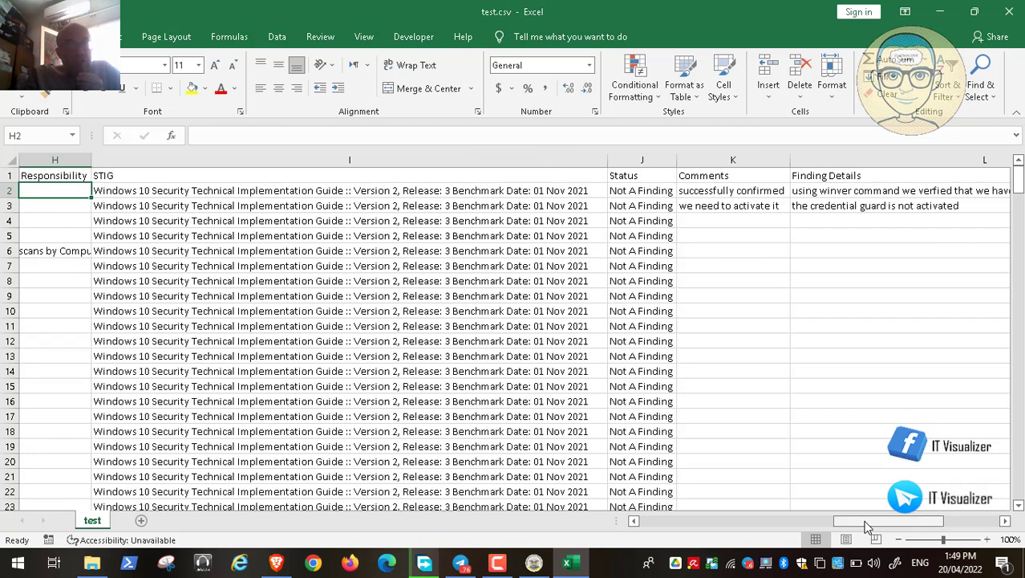
pyautogui.click(93, 161)
pyautogui.click(93, 161)
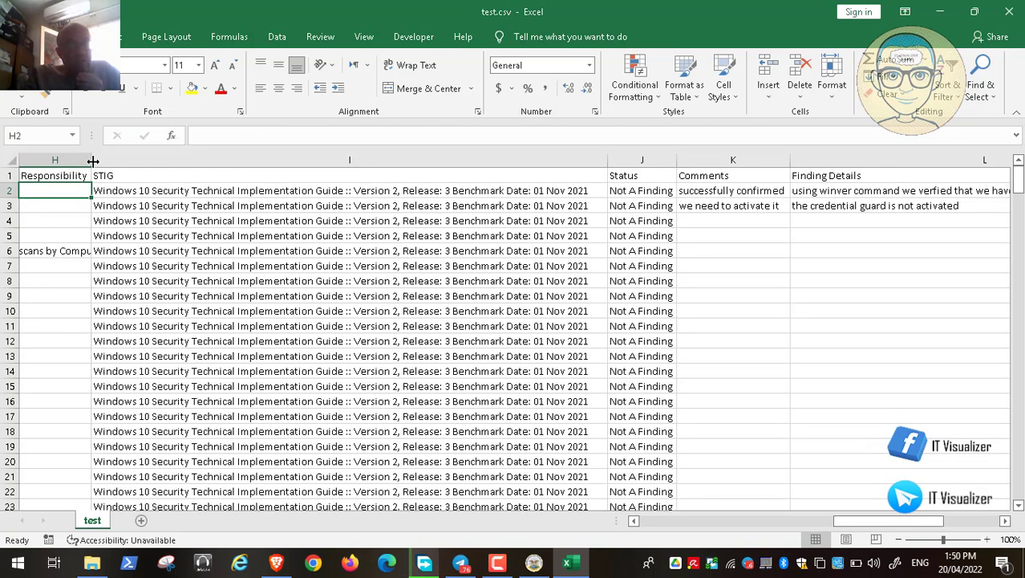
pyautogui.moveTo(94, 161); pyautogui.dragTo(206, 169)
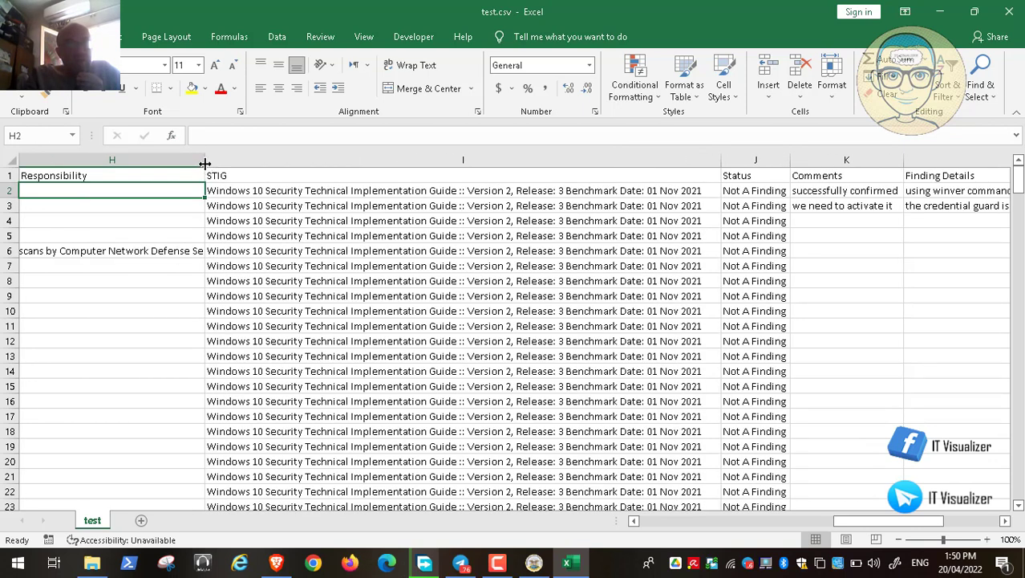
pyautogui.click(206, 168)
pyautogui.moveTo(349, 175); pyautogui.dragTo(349, 175)
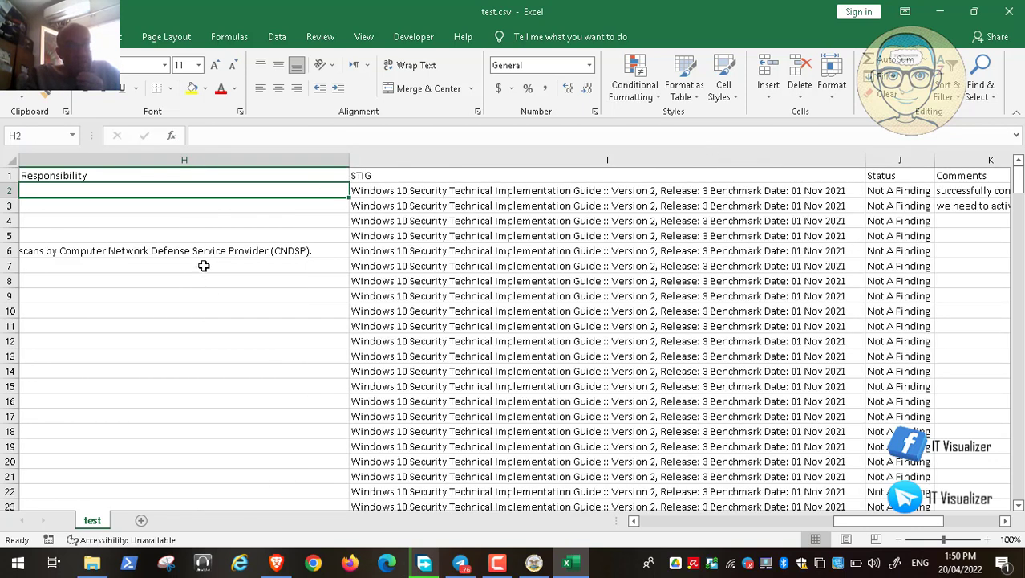
# Step: Examine the STIG, Status, Comments, Finding Details and Fully Qualified Domain Name entries of the first records
pyautogui.click(551, 190)
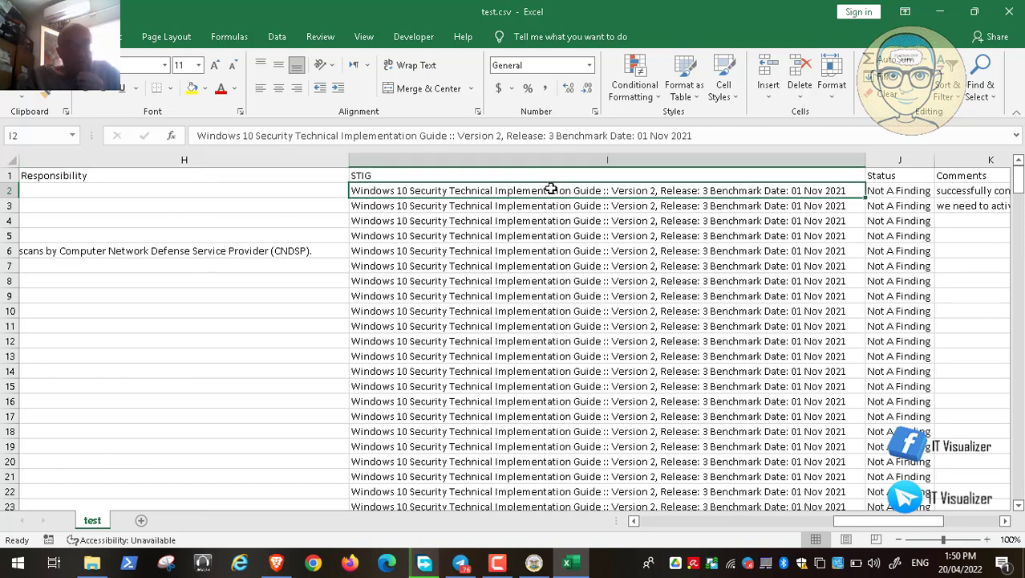
pyautogui.press('Right')
pyautogui.press('Right')
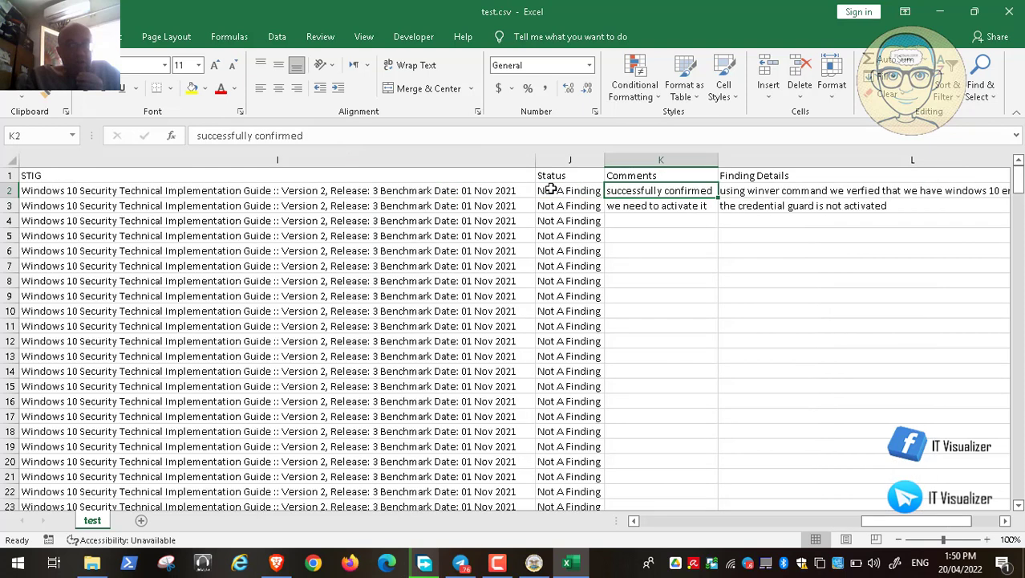
pyautogui.click(551, 189)
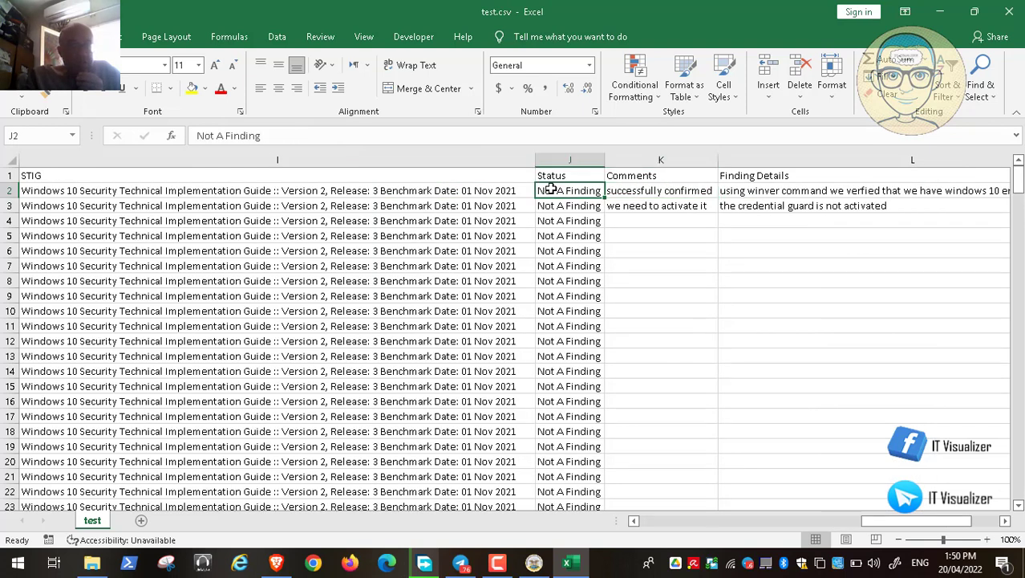
pyautogui.press('Down')
pyautogui.press('Down')
pyautogui.press('Down')
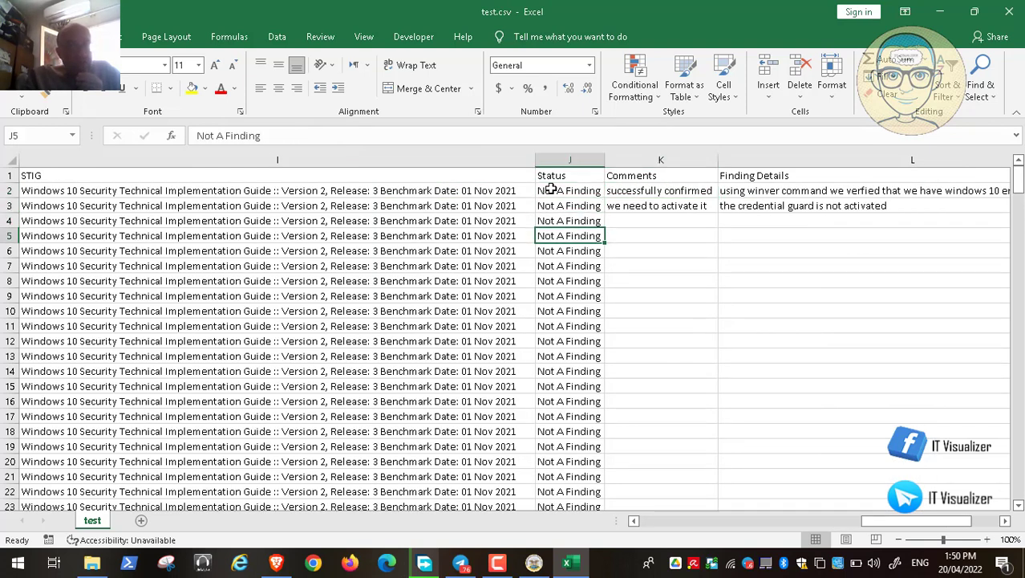
pyautogui.press('Up')
pyautogui.press('Up')
pyautogui.press('Up')
pyautogui.press('Right')
pyautogui.press('Right')
pyautogui.press('Left')
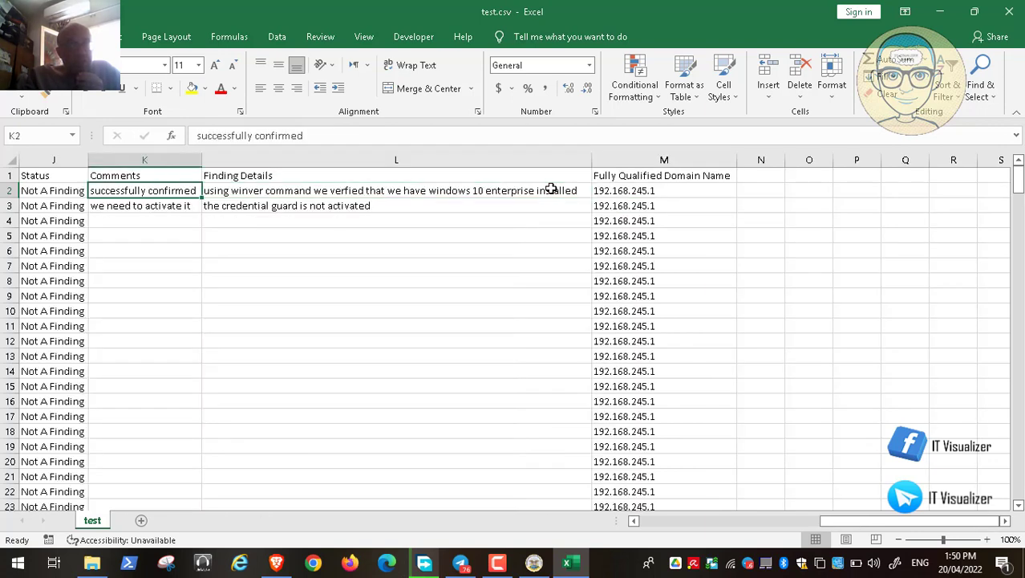
pyautogui.press('Right')
pyautogui.press('Right')
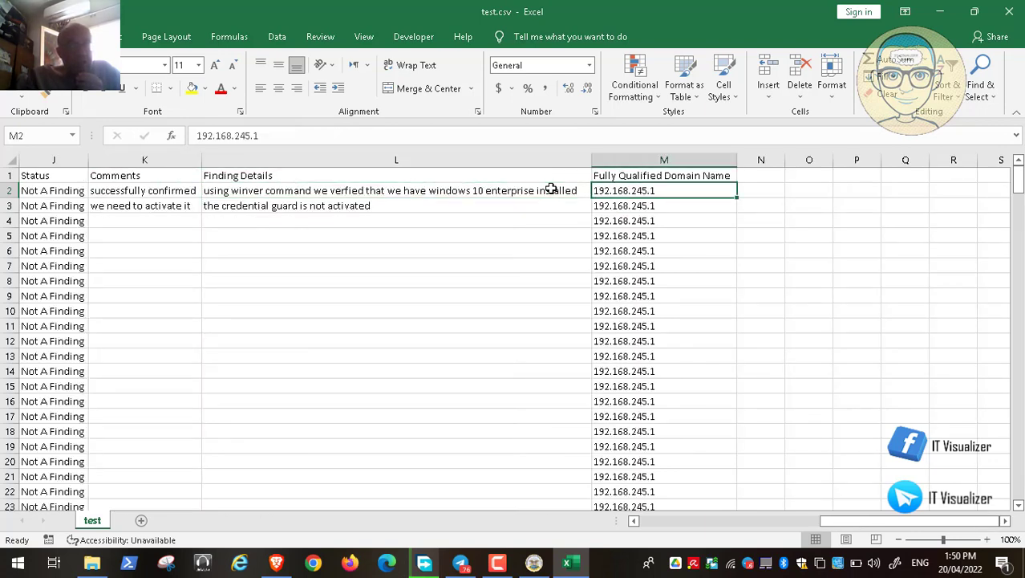
# Step: Return the cell selection to the TechnologyArea header in A1
pyautogui.press('Left')
pyautogui.press('Left')
pyautogui.press('Left')
pyautogui.press('Left')
pyautogui.press('Left')
pyautogui.press('Left')
pyautogui.press('Left')
pyautogui.press('Left')
pyautogui.press('Left')
pyautogui.press('Left')
pyautogui.press('Left')
pyautogui.press('Left')
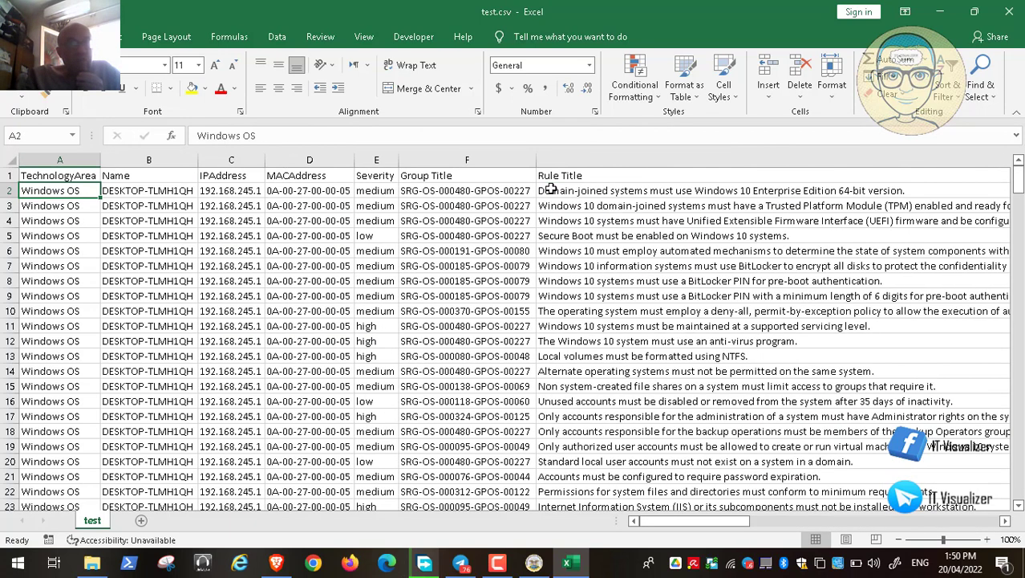
pyautogui.press('Up')
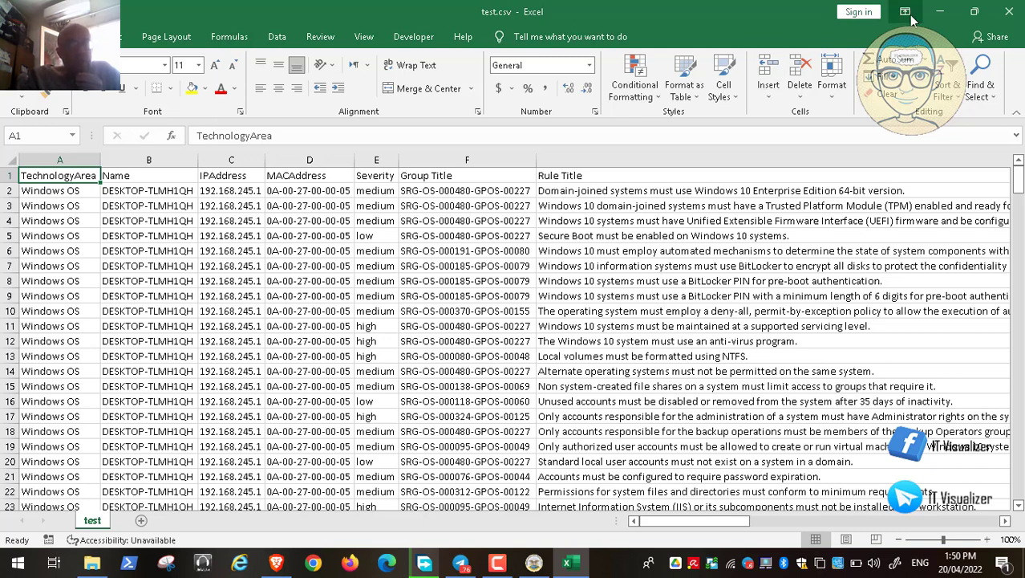
# Step: Switch to the Brave browser, view the Group Policy Objects page on DoD Cyber Exchange, and minimize the browser
pyautogui.click(939, 11)
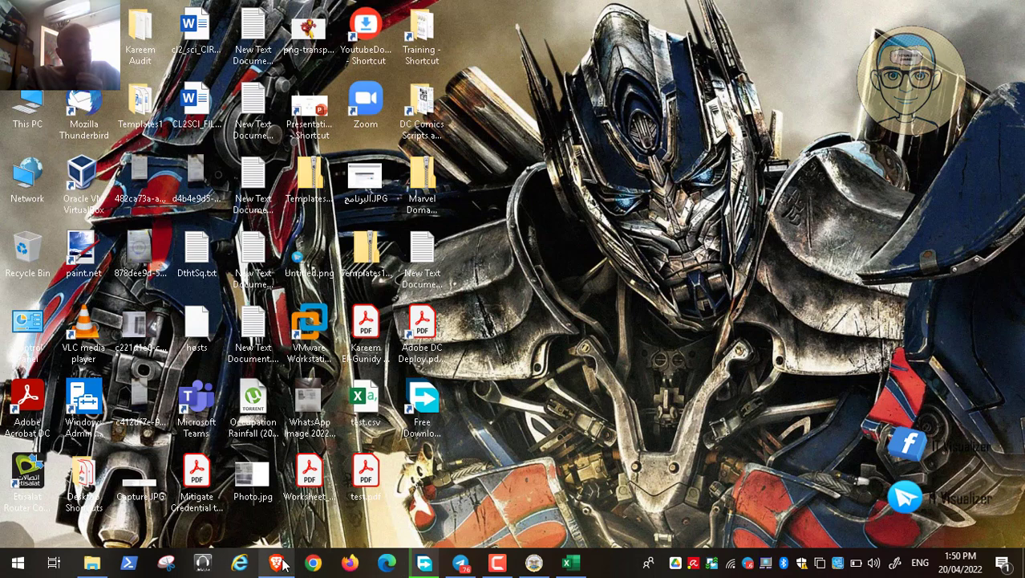
pyautogui.click(276, 562)
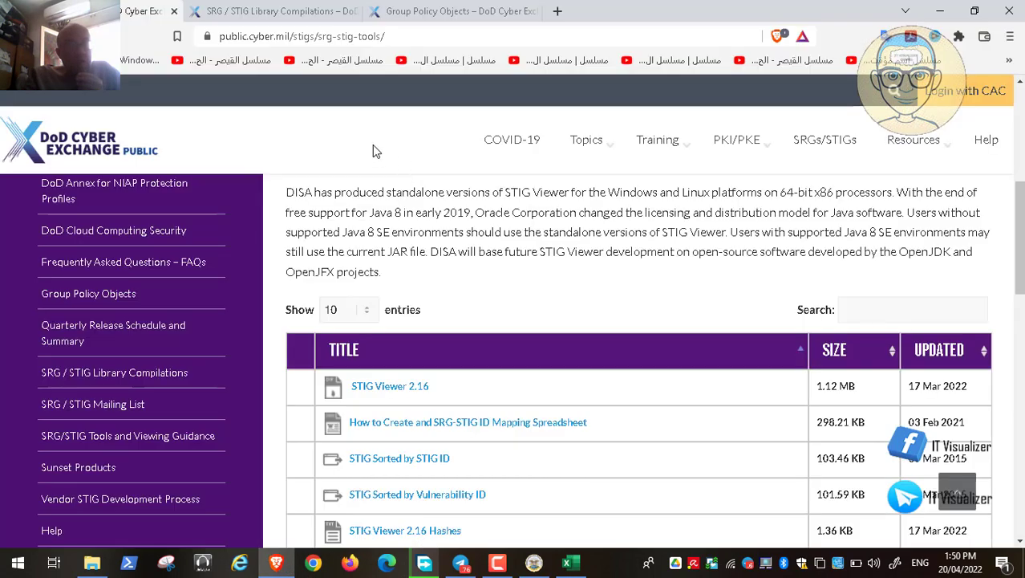
pyautogui.click(439, 12)
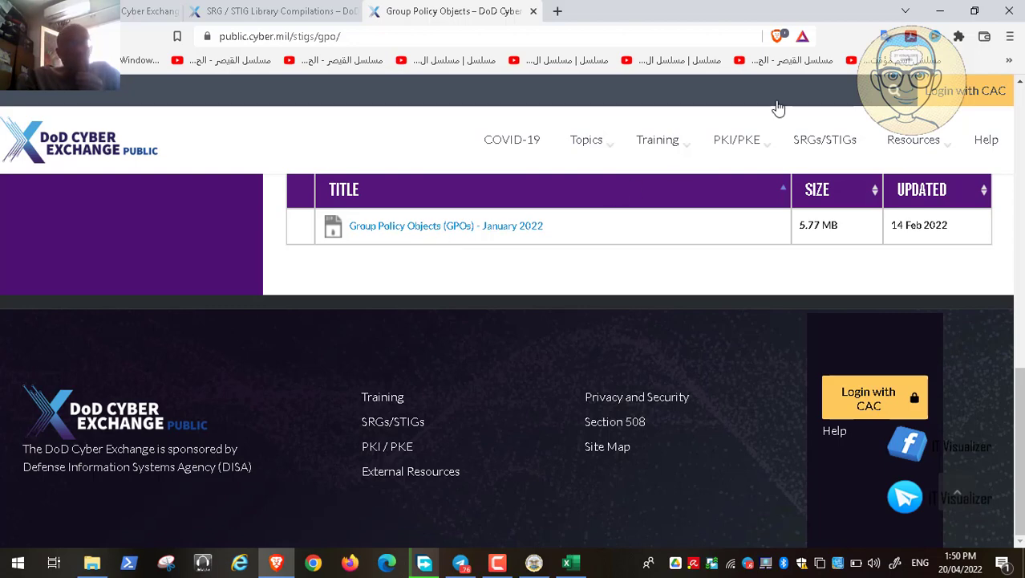
pyautogui.click(939, 11)
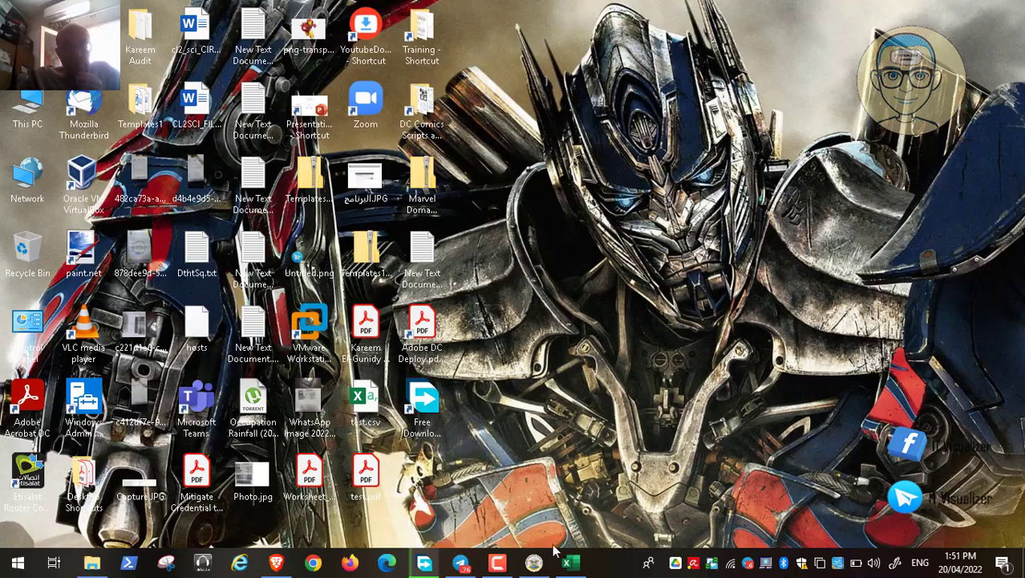
# Step: Switch back to Excel and format range A1:M258 as a table with headers, using the light style with a black header row
pyautogui.click(570, 564)
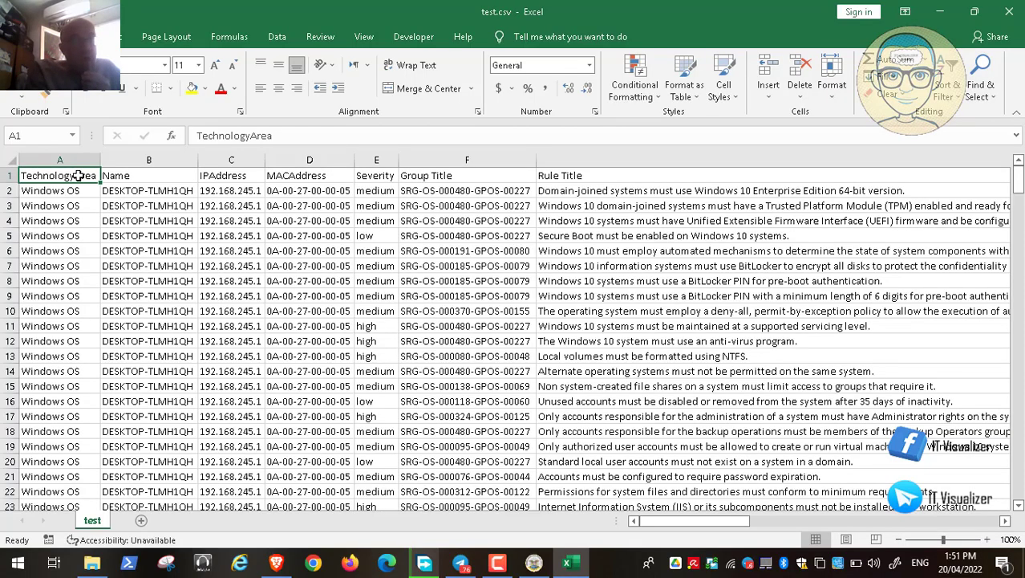
pyautogui.hotkey('ctrl', 'shift', 'End')
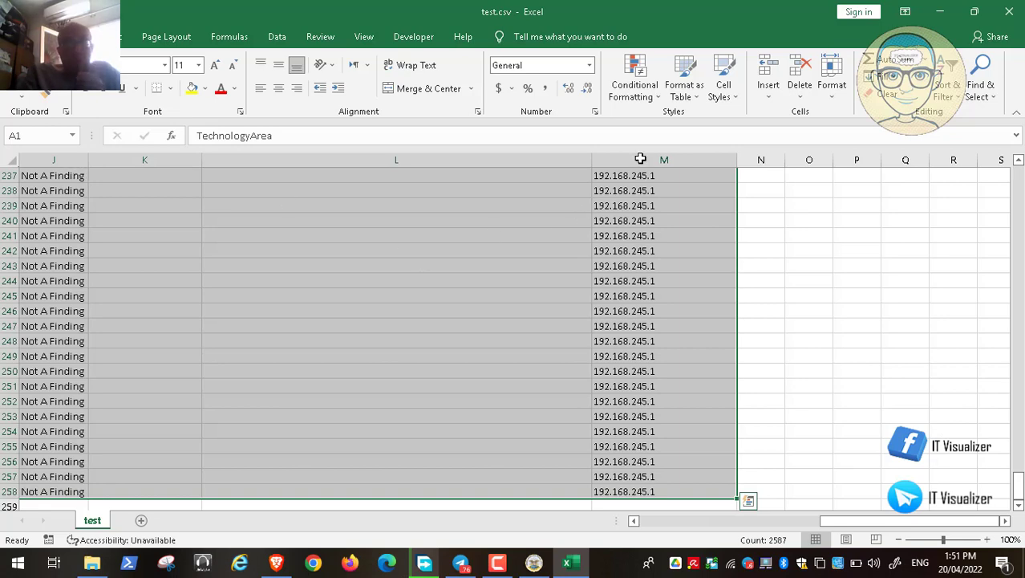
pyautogui.click(693, 98)
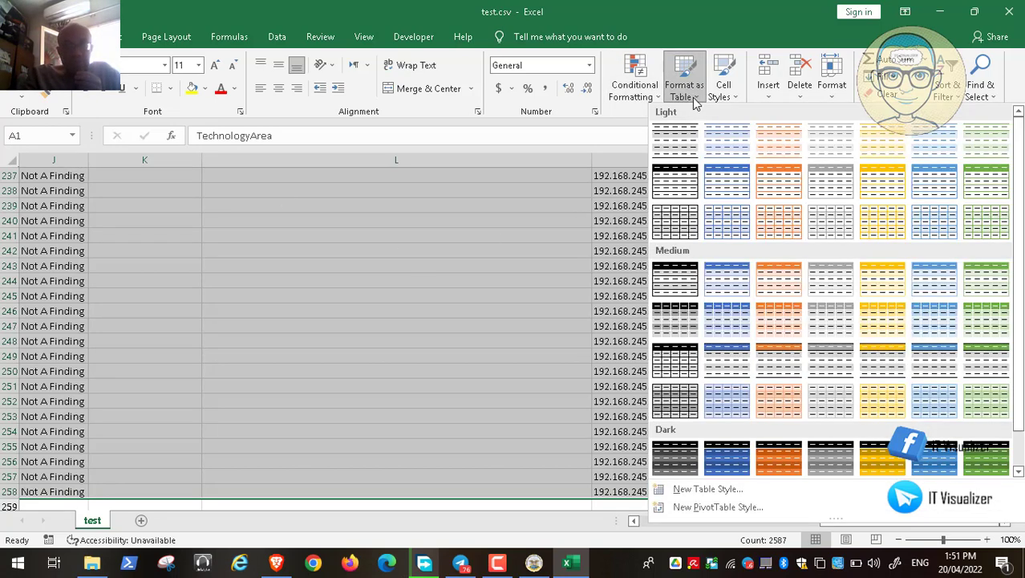
pyautogui.click(688, 172)
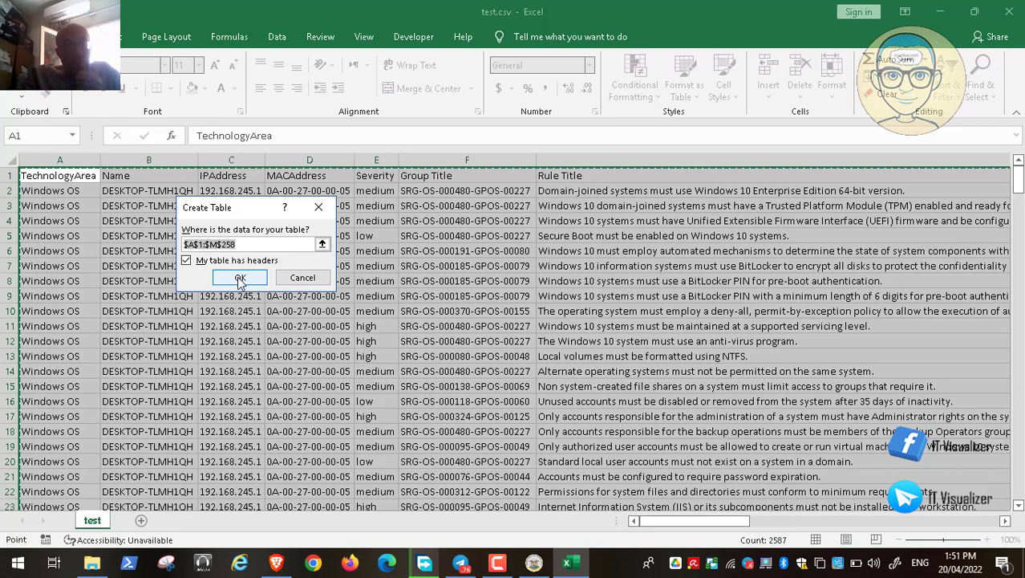
pyautogui.click(239, 279)
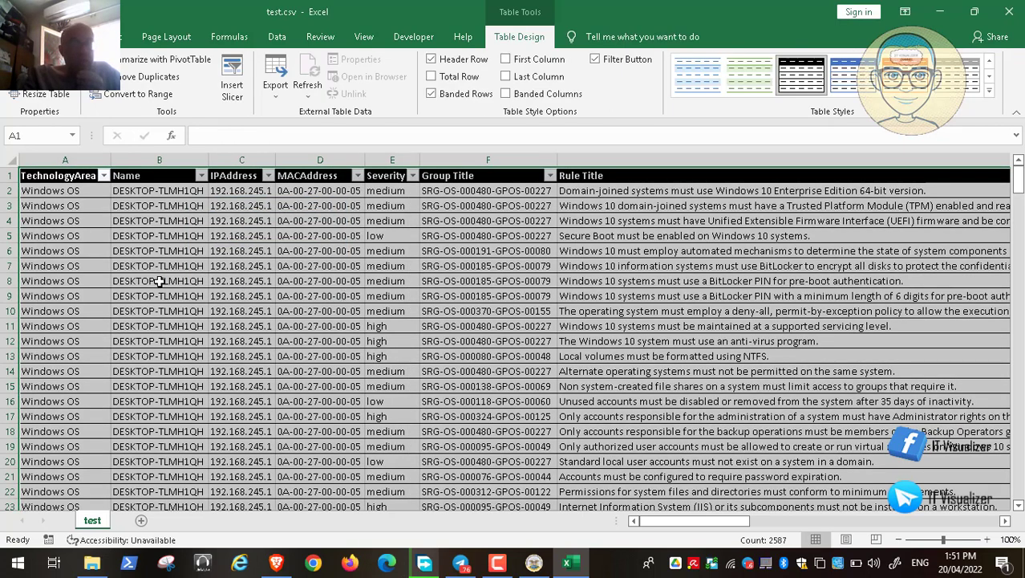
pyautogui.click(233, 298)
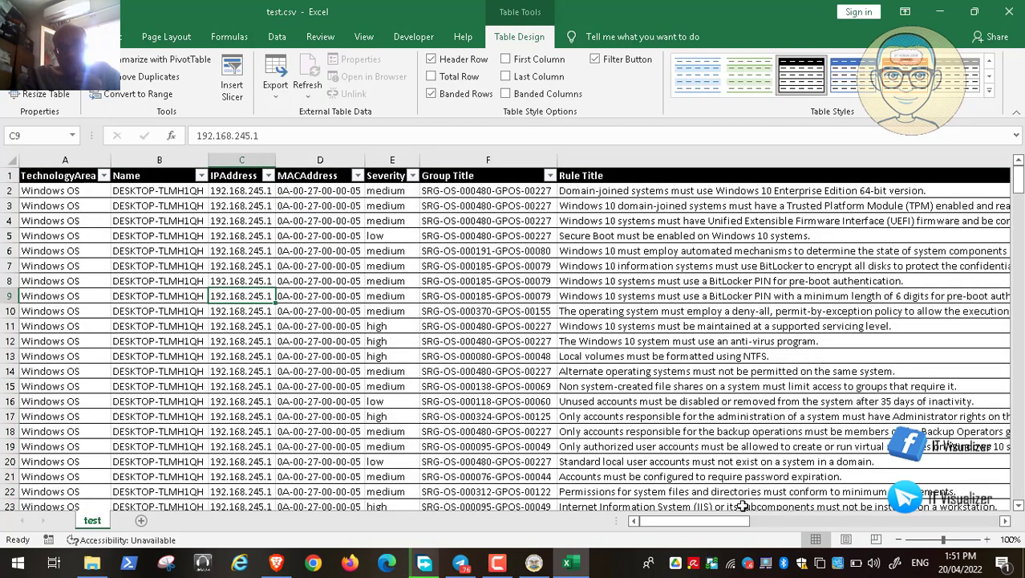
# Step: Review the table's Rule Title, Responsibility, STIG and Status columns, and close test.csv without saving the changes
pyautogui.click(790, 520)
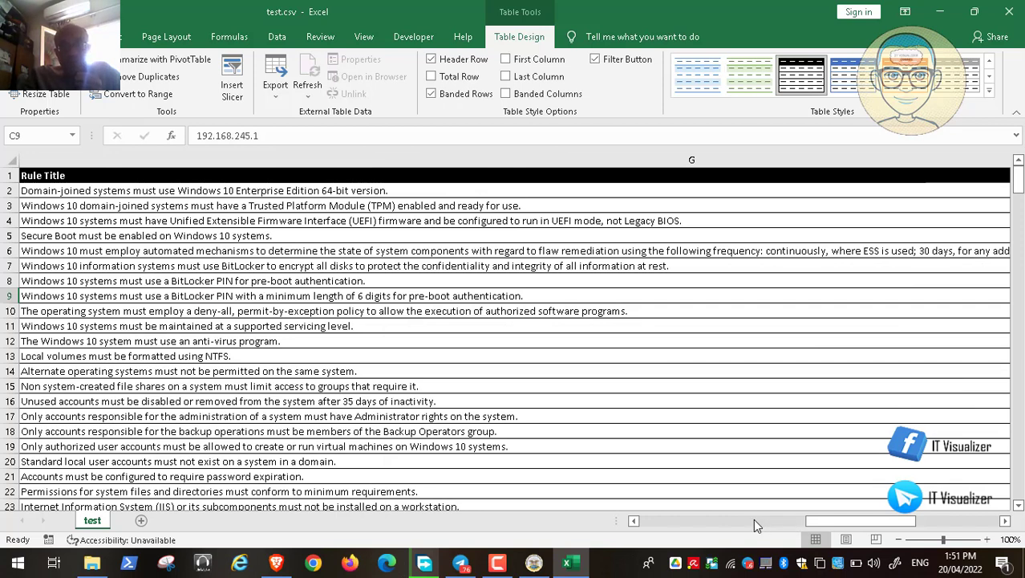
pyautogui.moveTo(909, 525); pyautogui.dragTo(943, 530)
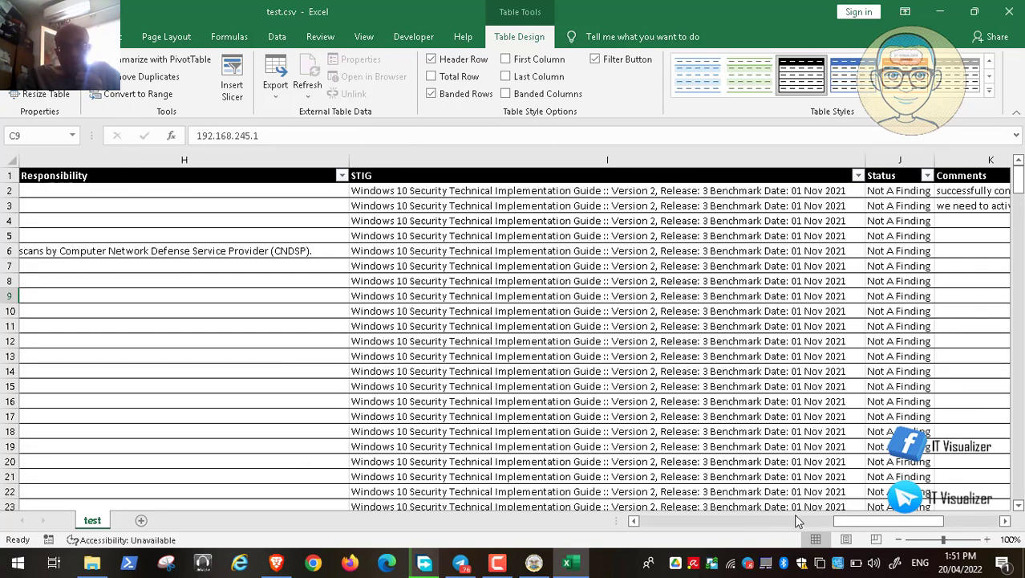
pyautogui.click(743, 520)
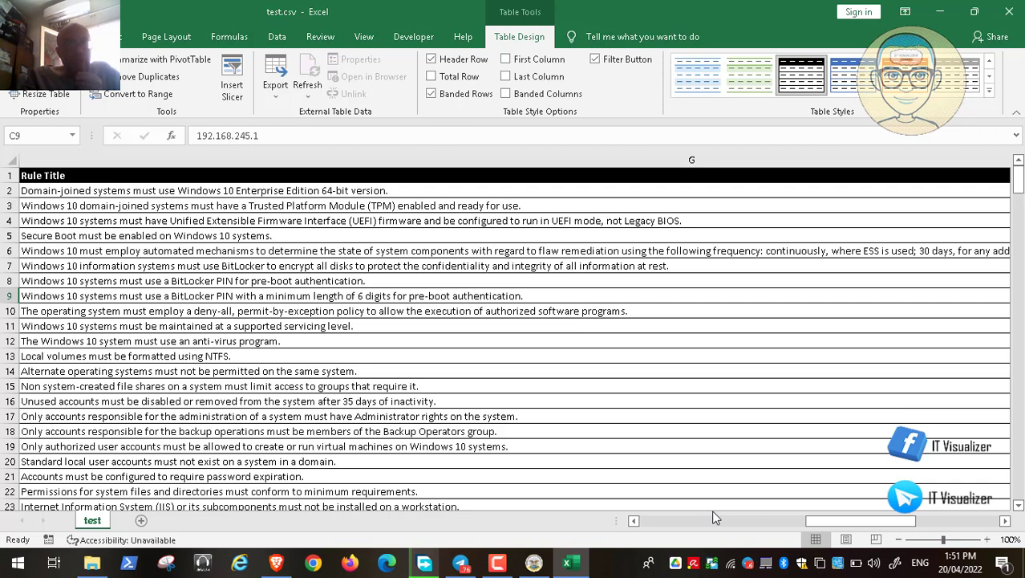
pyautogui.click(1009, 11)
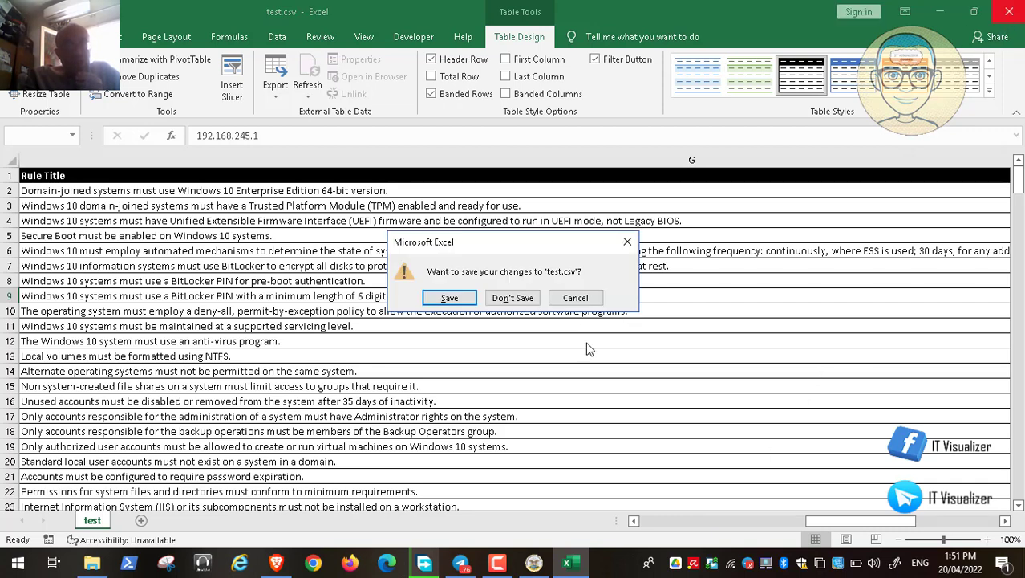
pyautogui.click(517, 297)
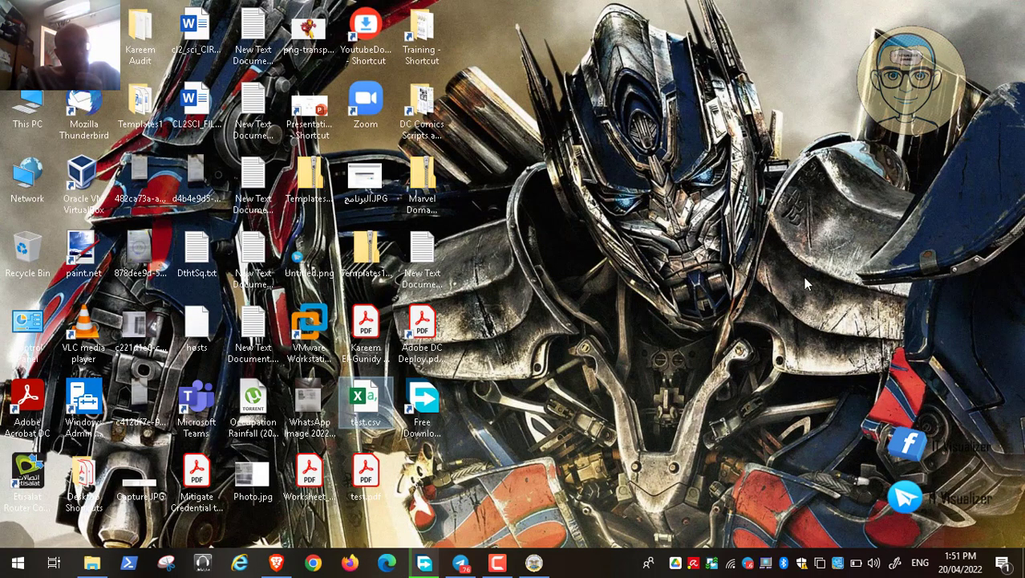
# Step: Switch to the Brave browser and close the Group Policy Objects, SRG / STIG Library Compilations and STIG tools pages
pyautogui.click(276, 562)
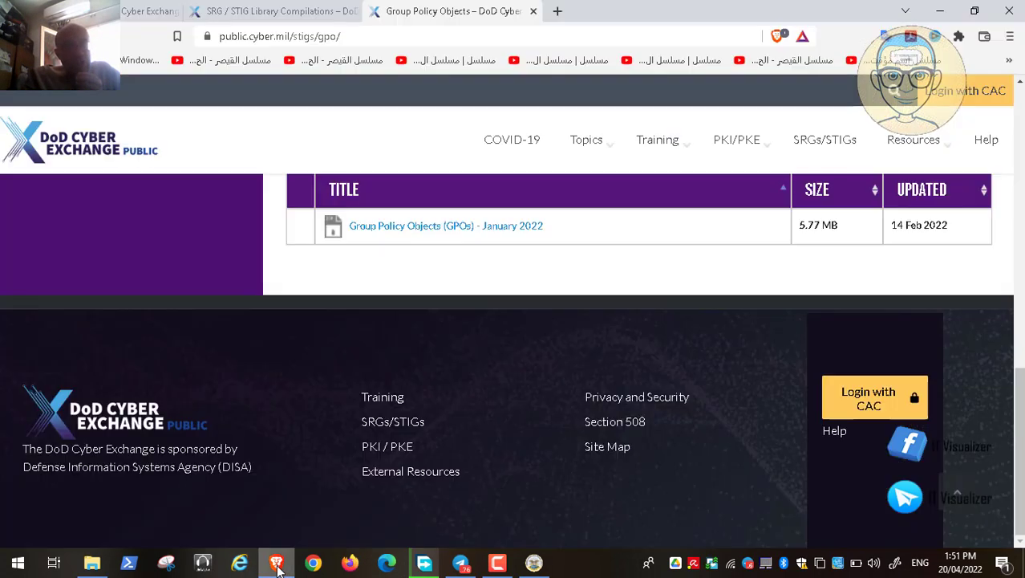
pyautogui.click(18, 562)
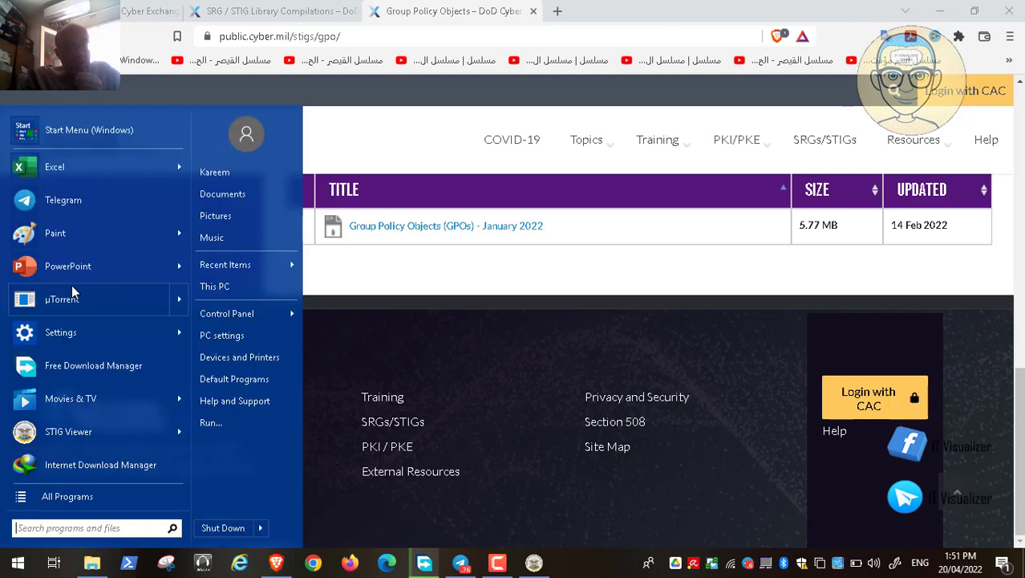
pyautogui.click(249, 80)
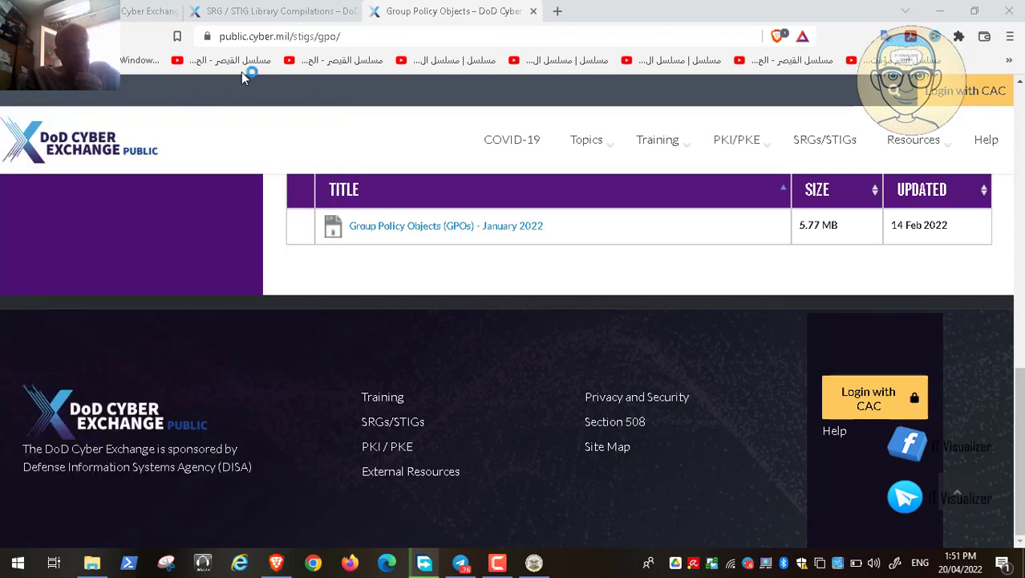
pyautogui.click(131, 13)
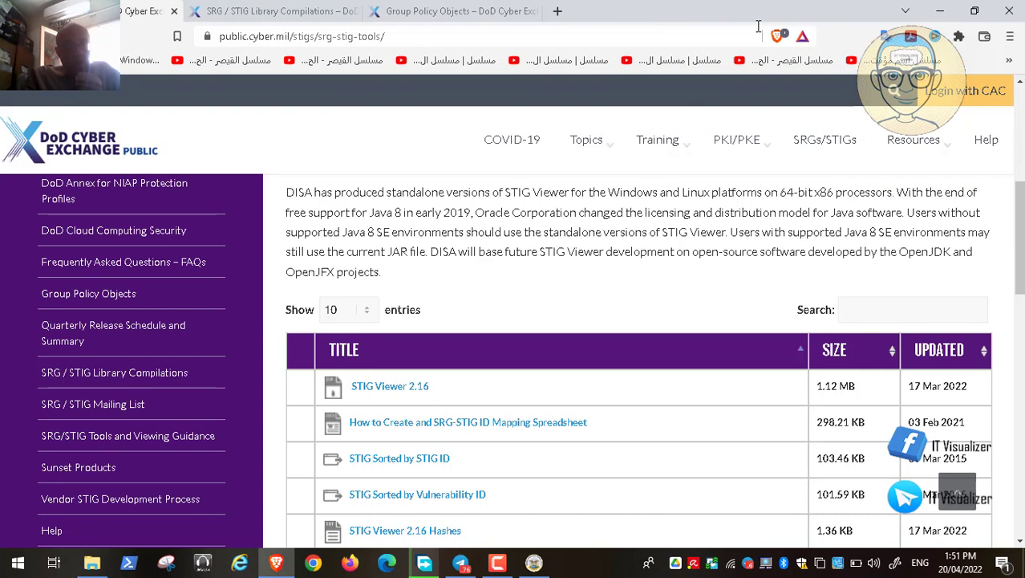
pyautogui.click(533, 12)
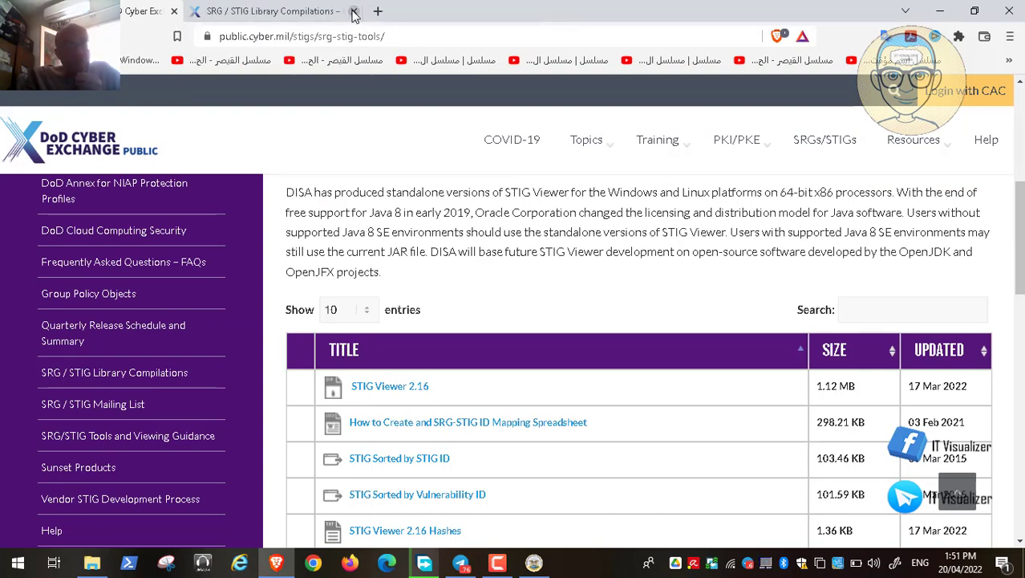
pyautogui.click(354, 12)
pyautogui.click(174, 12)
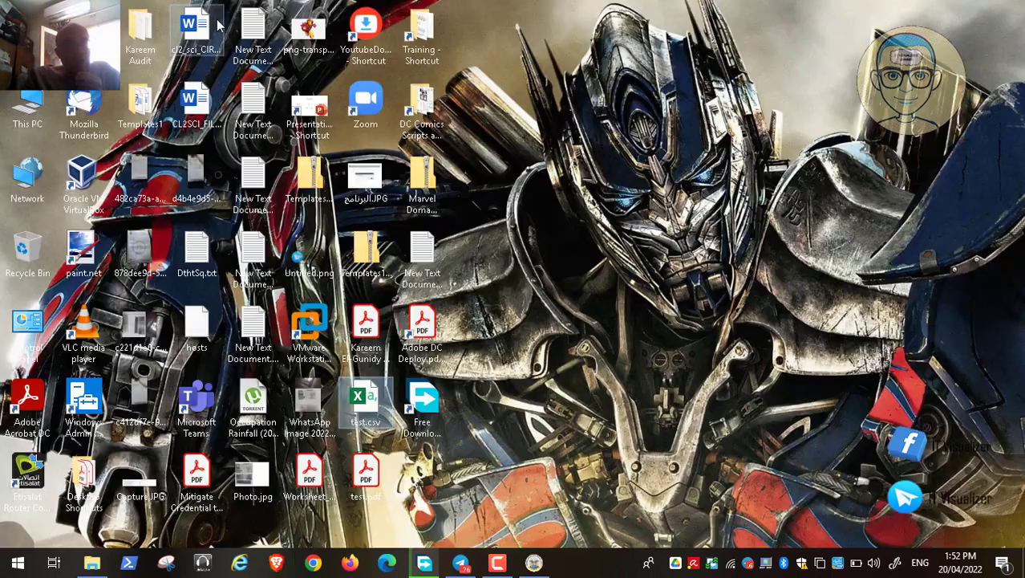
pyautogui.click(498, 566)
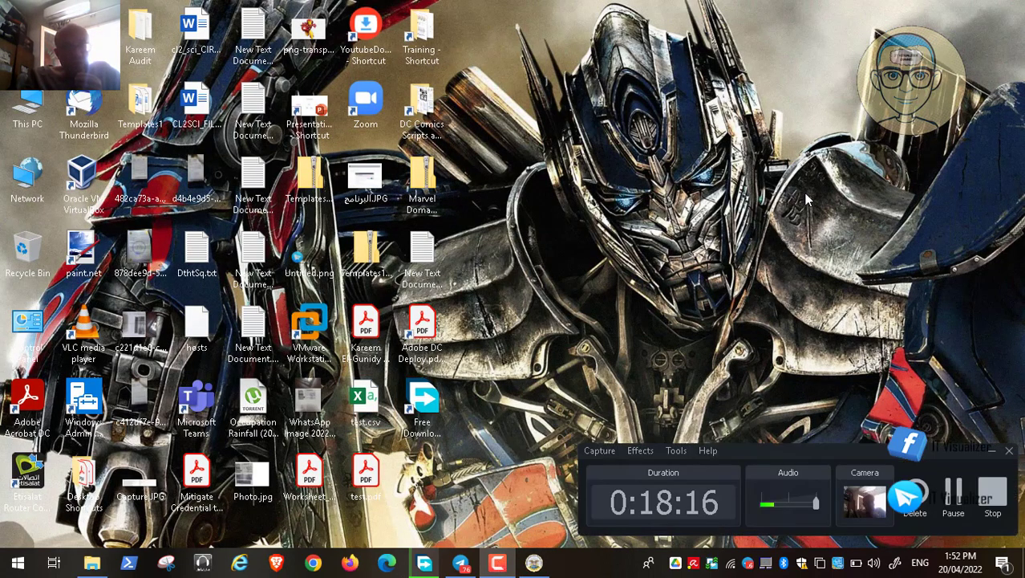
pyautogui.click(994, 505)
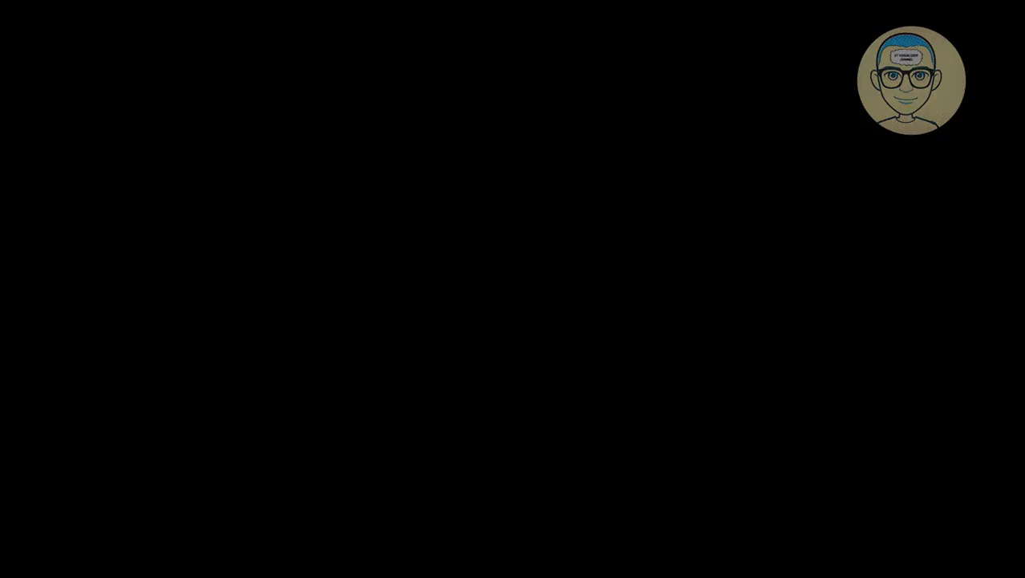